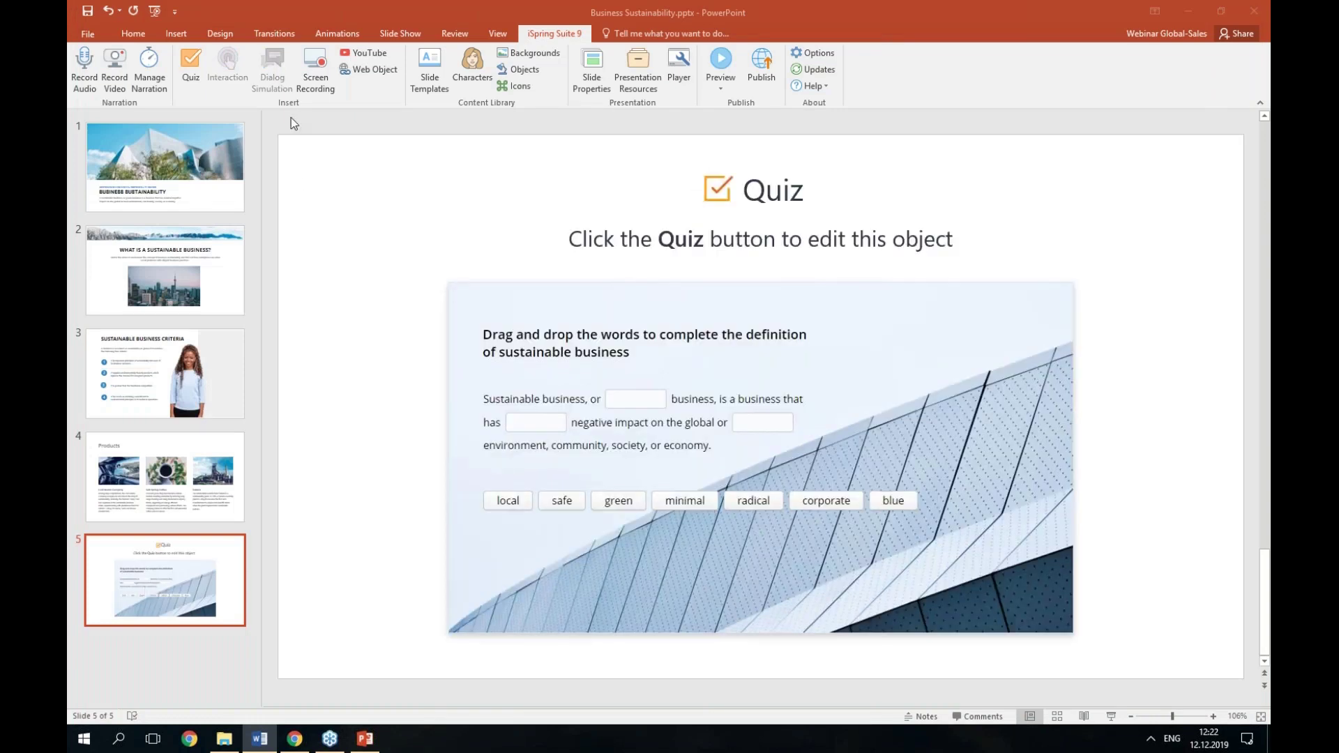
Step: Add a blank slide after the quiz slide
{"action": "left_click", "coordinate": [178, 35]}
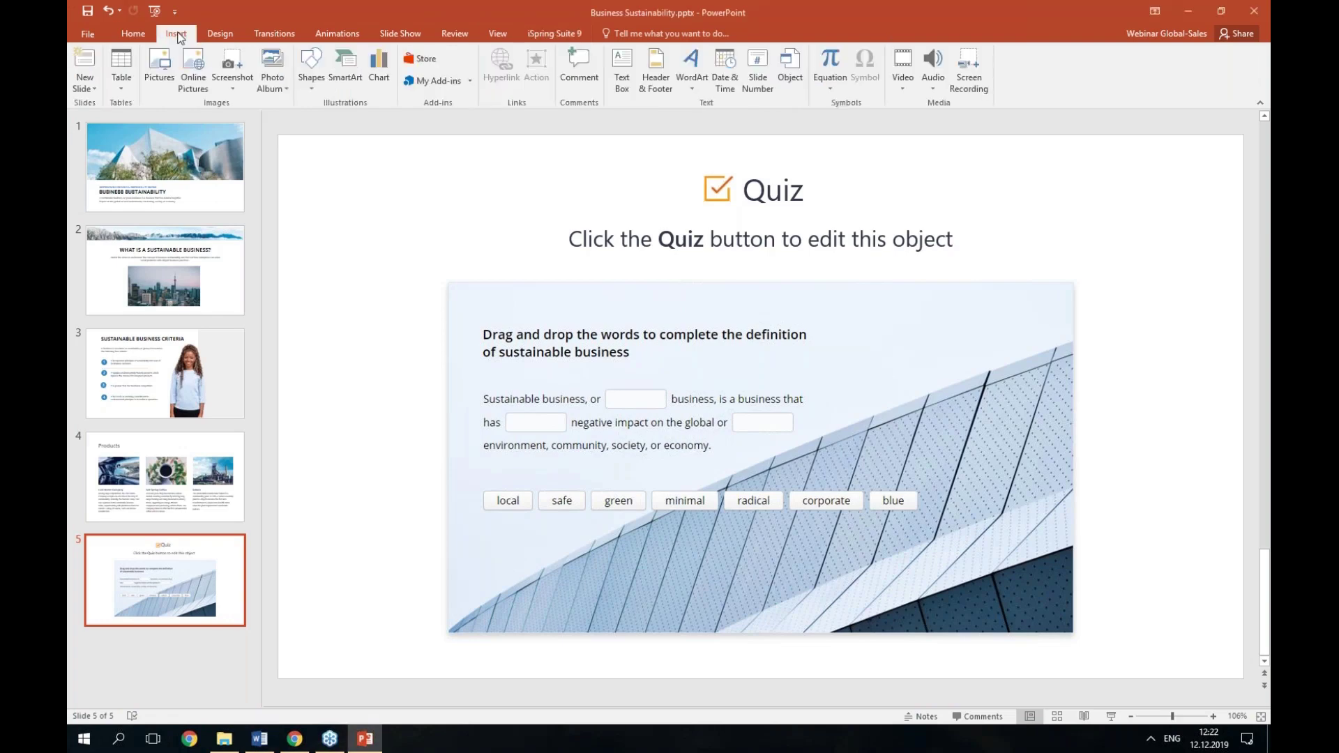
{"action": "left_click", "coordinate": [84, 87]}
{"action": "scroll", "coordinate": [164, 317], "scroll_direction": "up", "scroll_amount": 1}
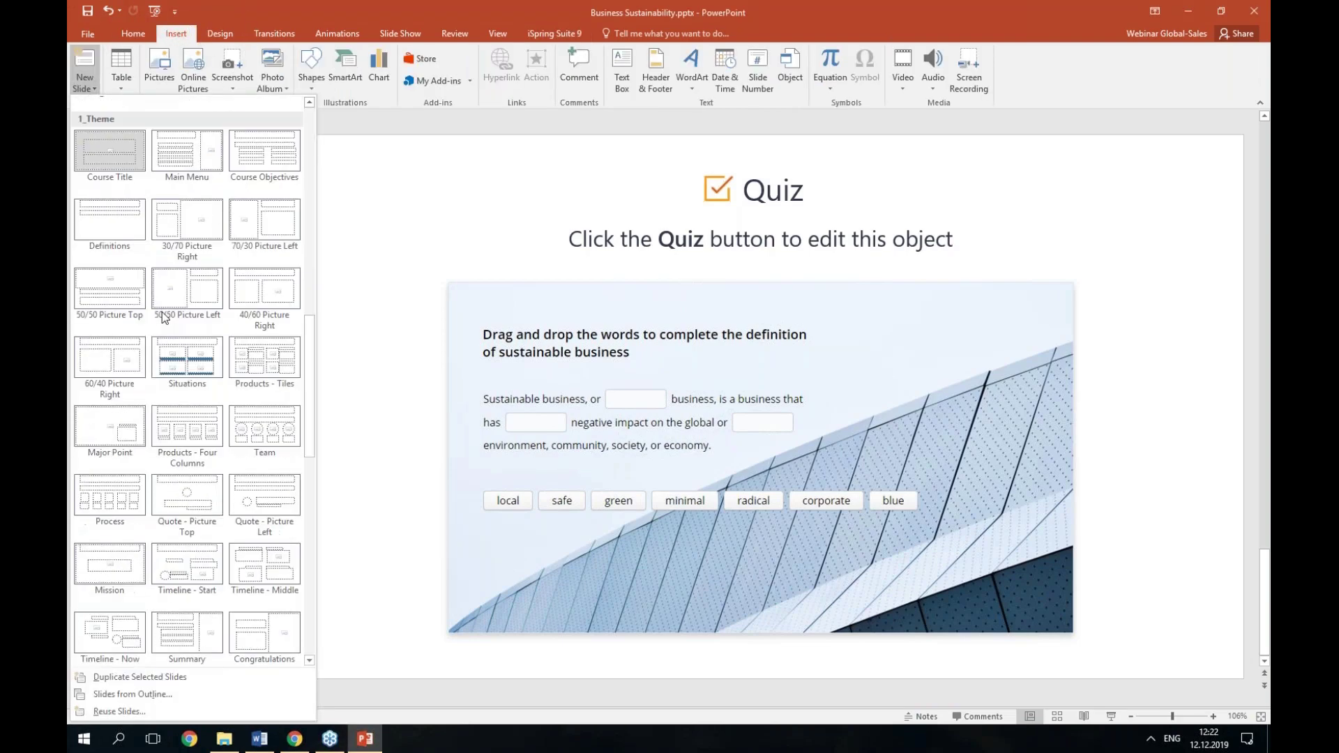
{"action": "scroll", "coordinate": [167, 328], "scroll_direction": "up", "scroll_amount": 3}
{"action": "left_click", "coordinate": [265, 453]}
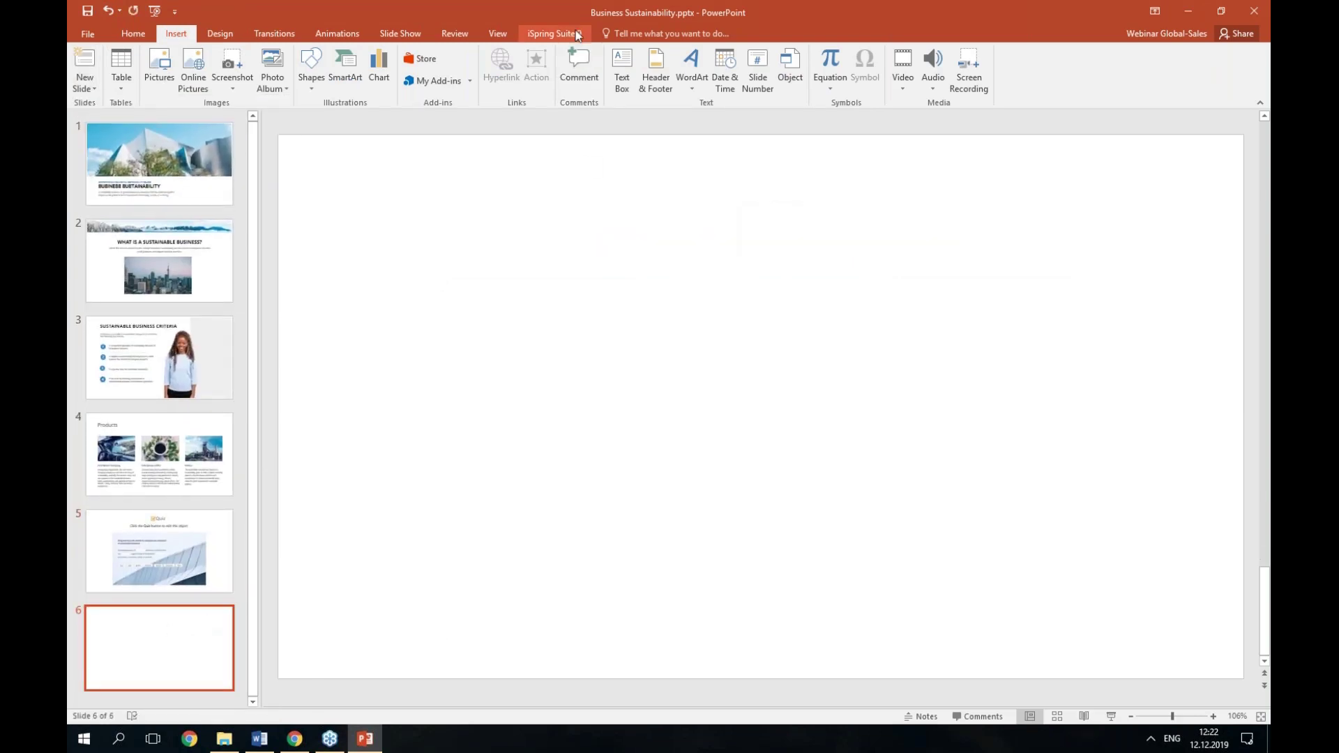
Step: Insert the existing interaction intr1.visuals from the Desktop folder Webinar 12 DEC 2\res onto the blank slide, saving it back to the course
{"action": "left_click", "coordinate": [578, 35]}
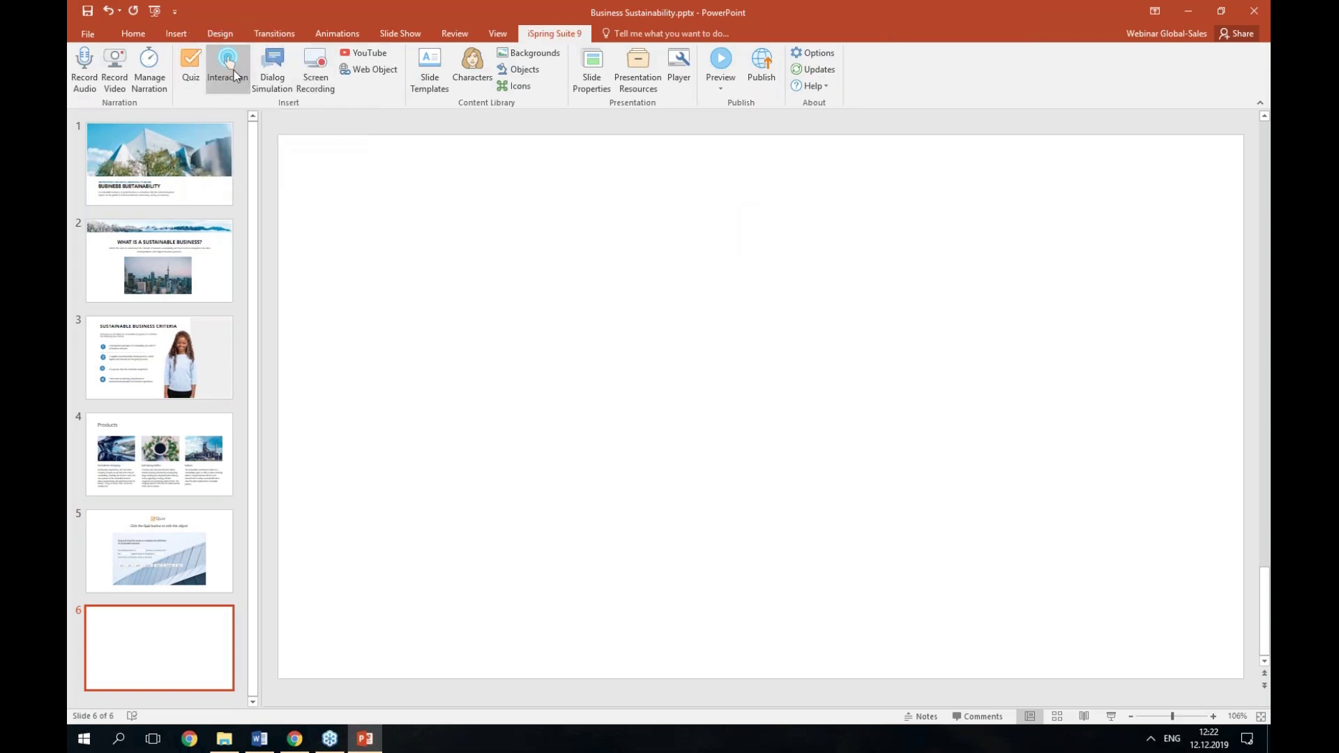
{"action": "left_click", "coordinate": [234, 75]}
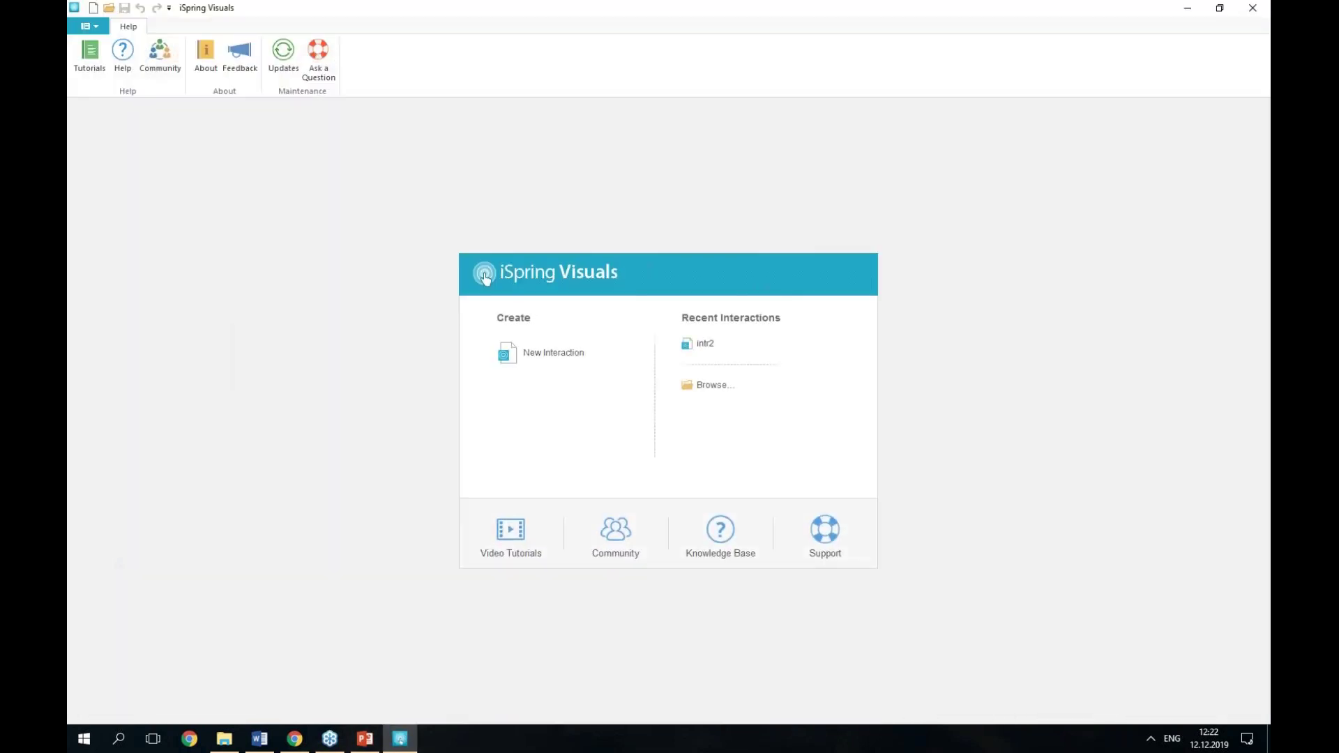
{"action": "left_click", "coordinate": [713, 387]}
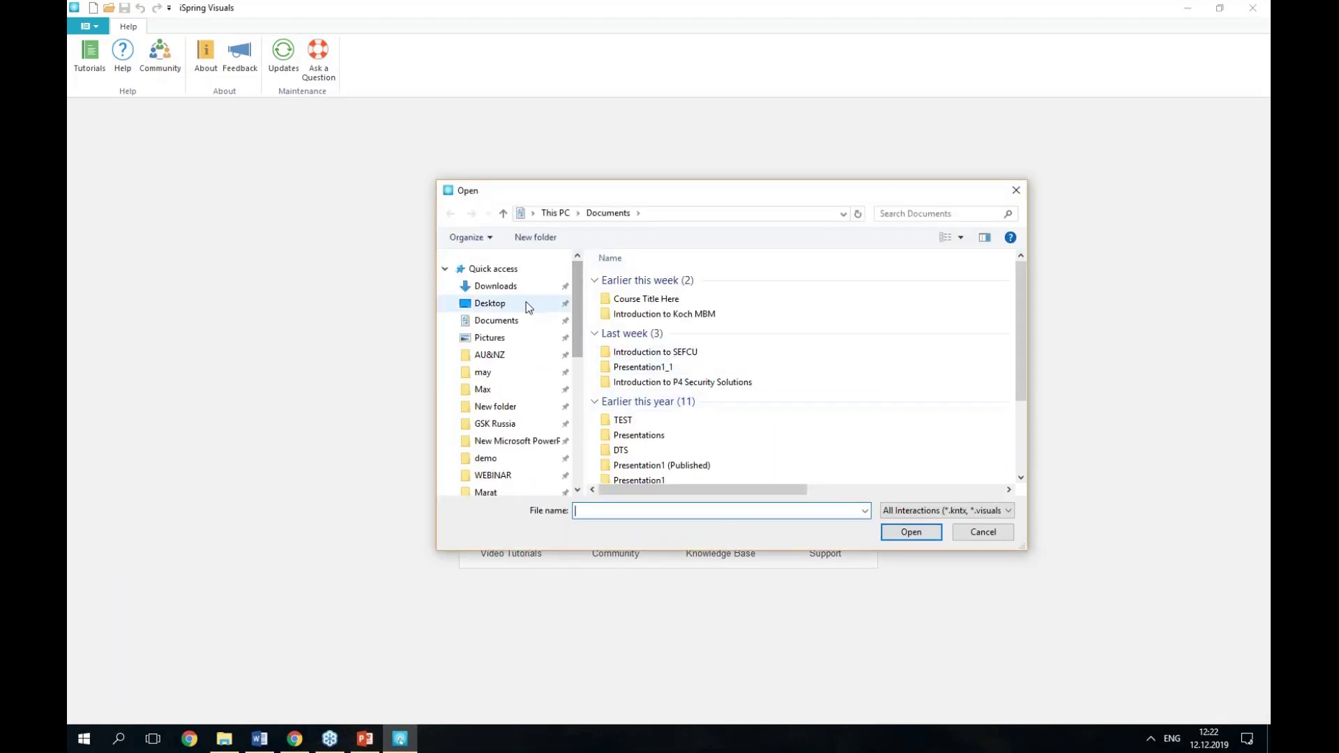
{"action": "scroll", "coordinate": [526, 303], "scroll_direction": "down", "scroll_amount": 4}
{"action": "left_click", "coordinate": [526, 303]}
{"action": "left_click_drag", "start_coordinate": [574, 372], "coordinate": [574, 299]}
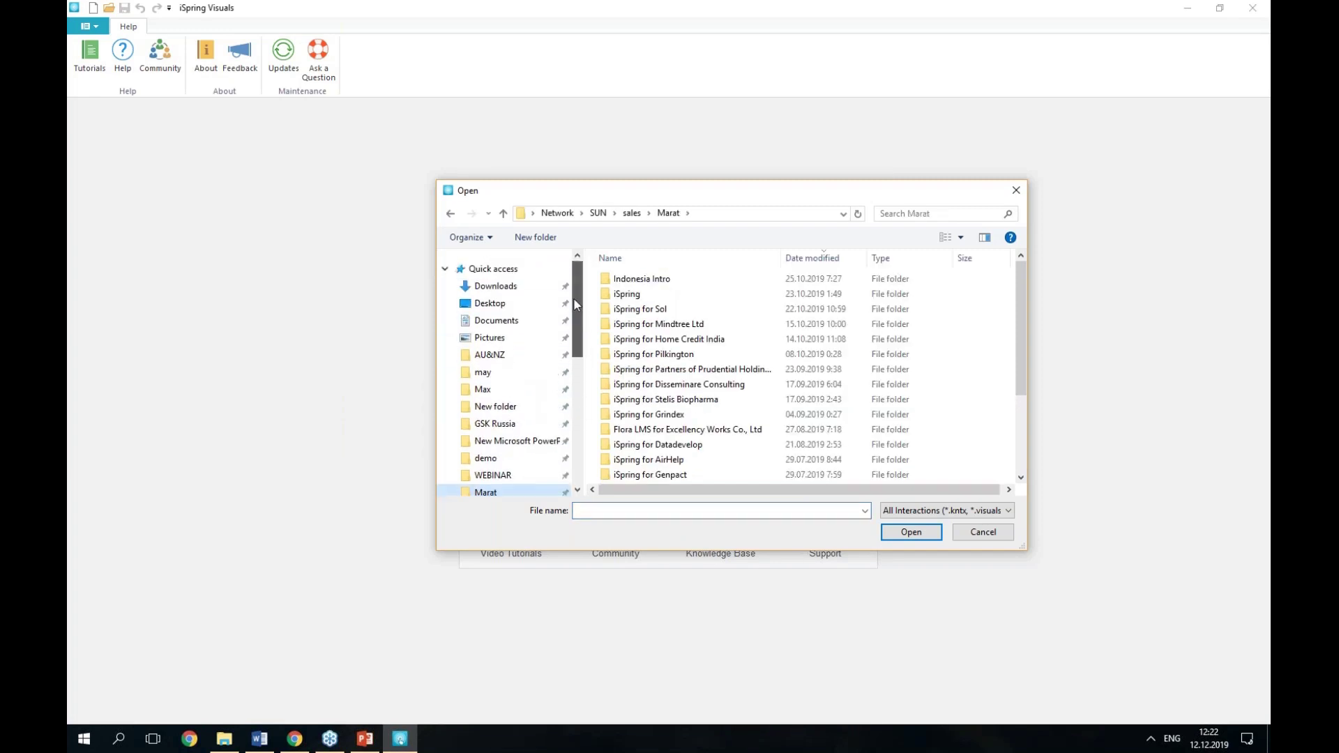
{"action": "left_click", "coordinate": [511, 303]}
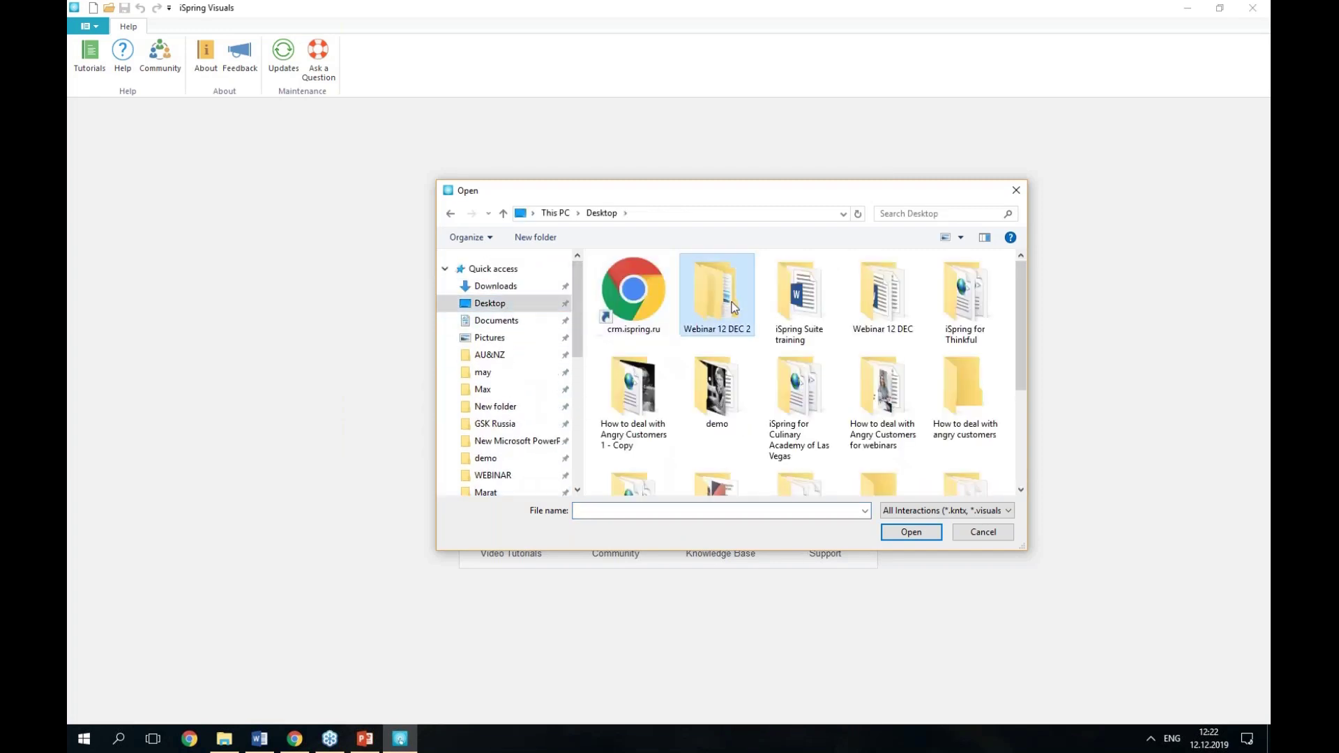
{"action": "double_click", "coordinate": [732, 307]}
{"action": "double_click", "coordinate": [662, 295]}
{"action": "left_click", "coordinate": [634, 307]}
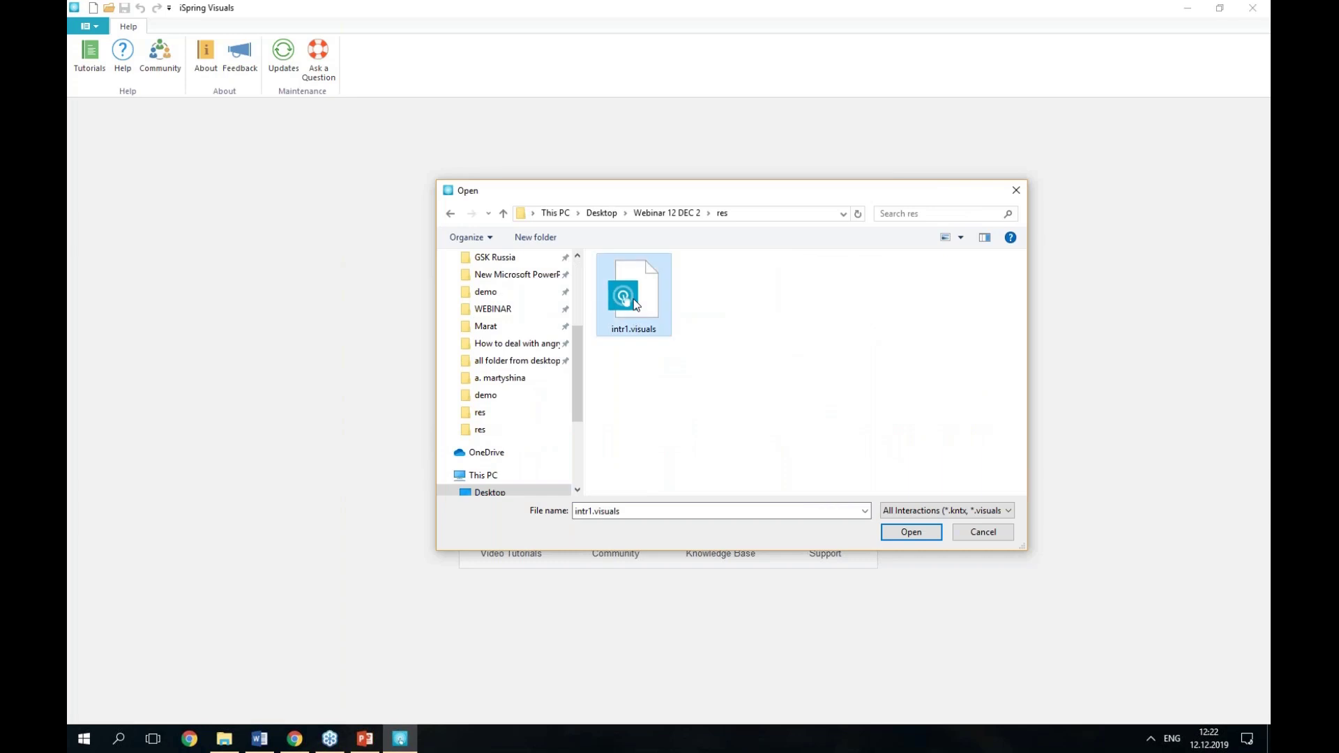
{"action": "double_click", "coordinate": [635, 305]}
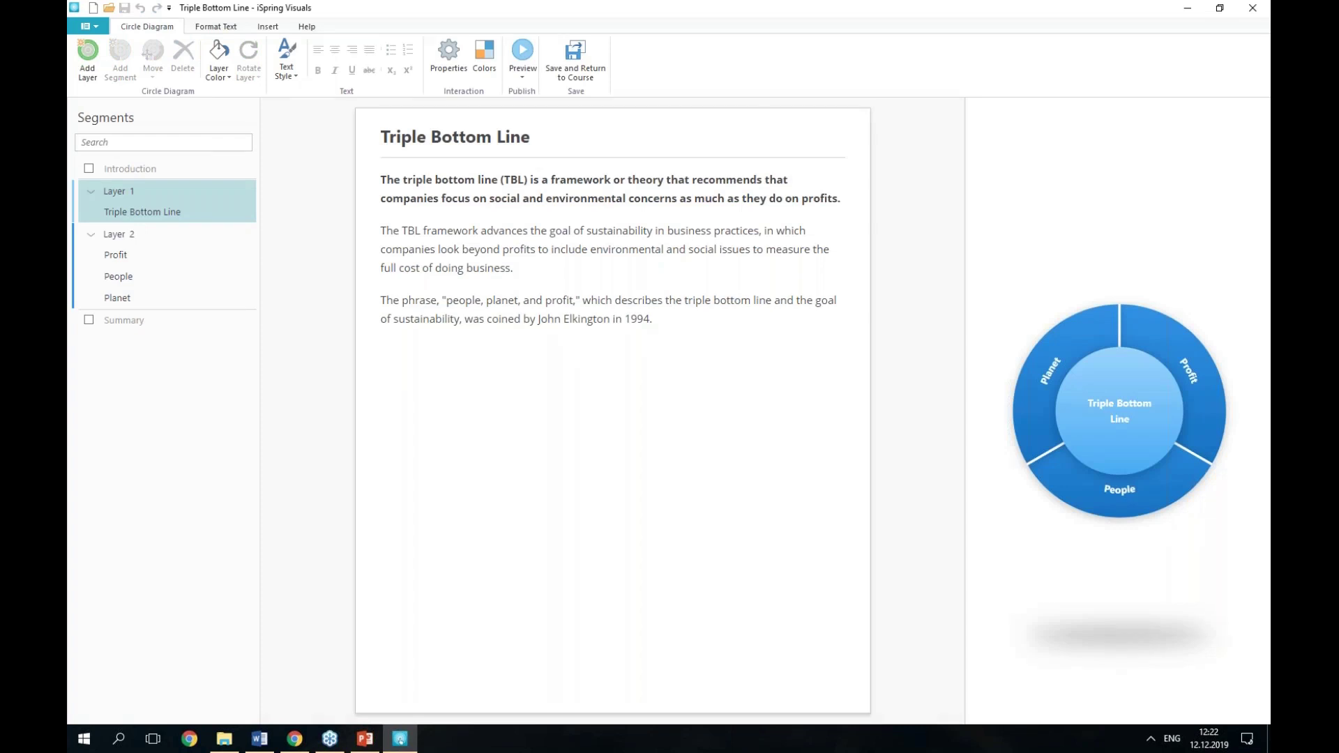
{"action": "left_click", "coordinate": [587, 68]}
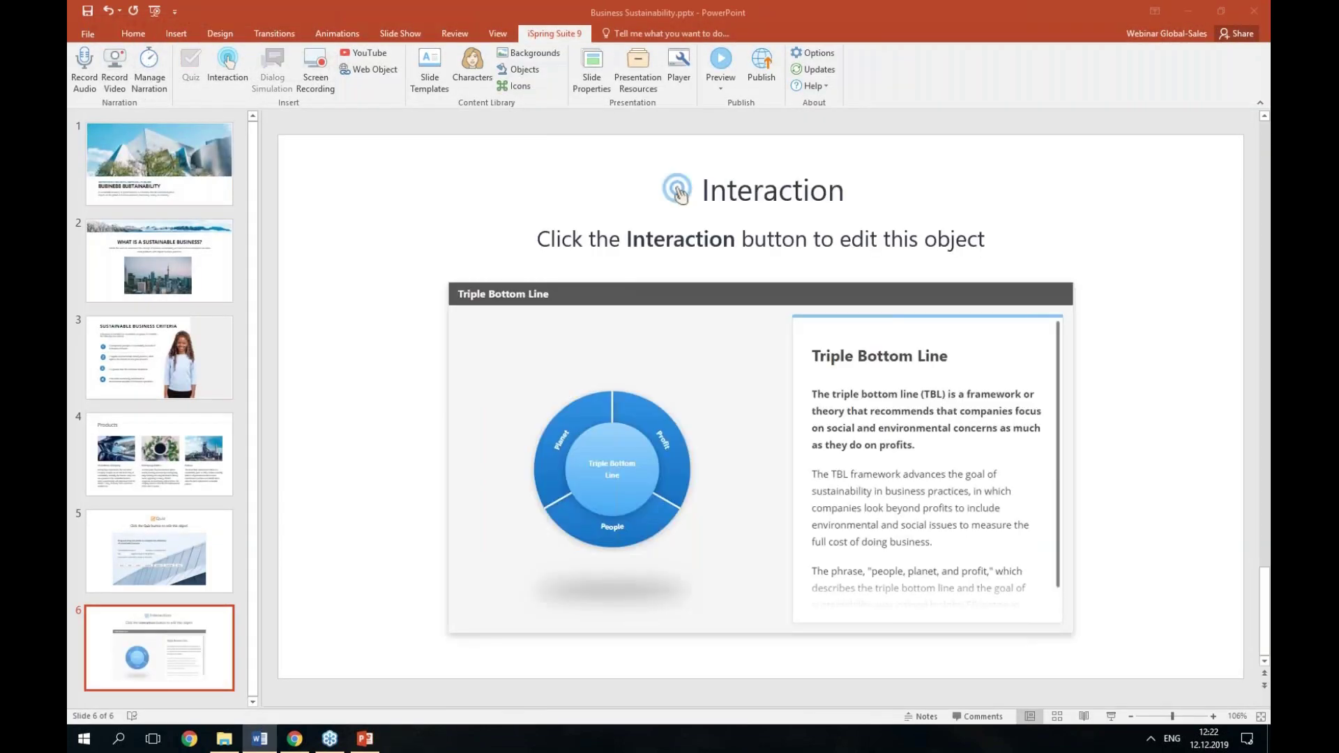
Step: Move the quiz slide to the end of the presentation, after the interaction slide
{"action": "left_click", "coordinate": [203, 544]}
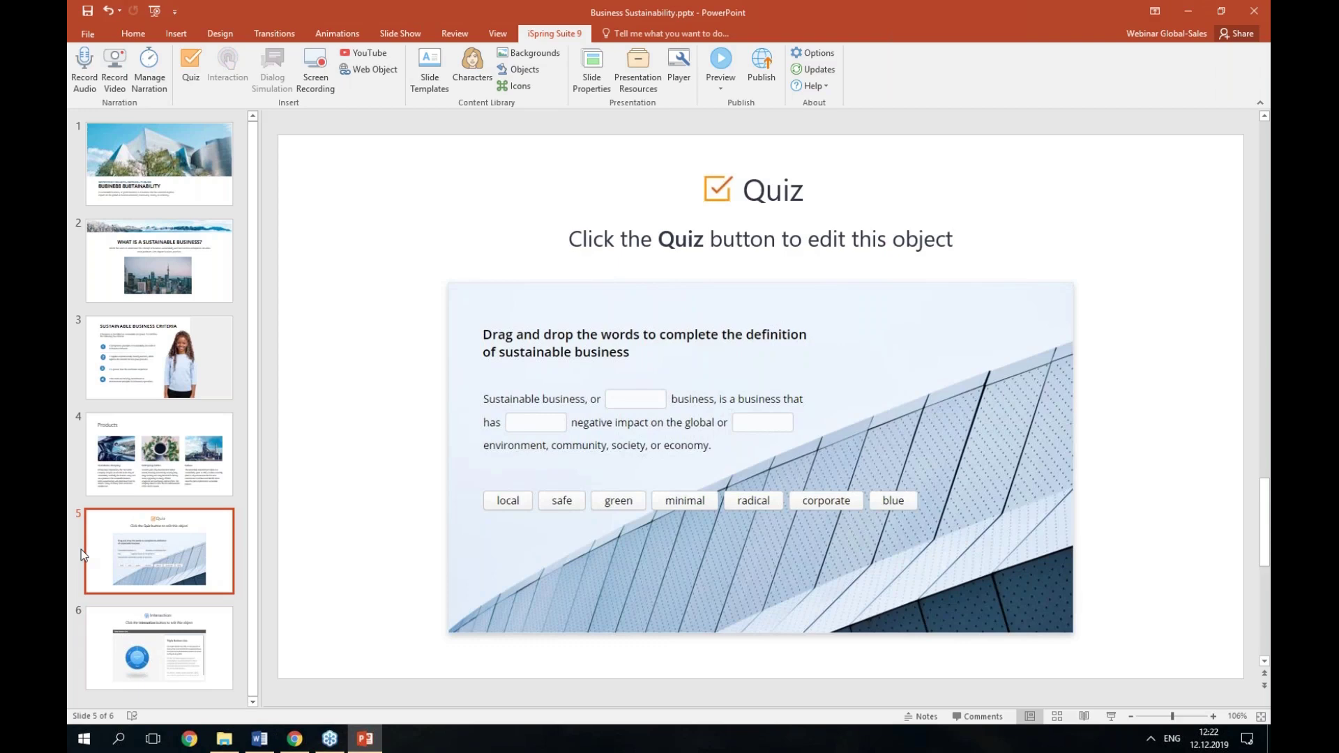
{"action": "left_click_drag", "start_coordinate": [162, 533], "coordinate": [157, 647]}
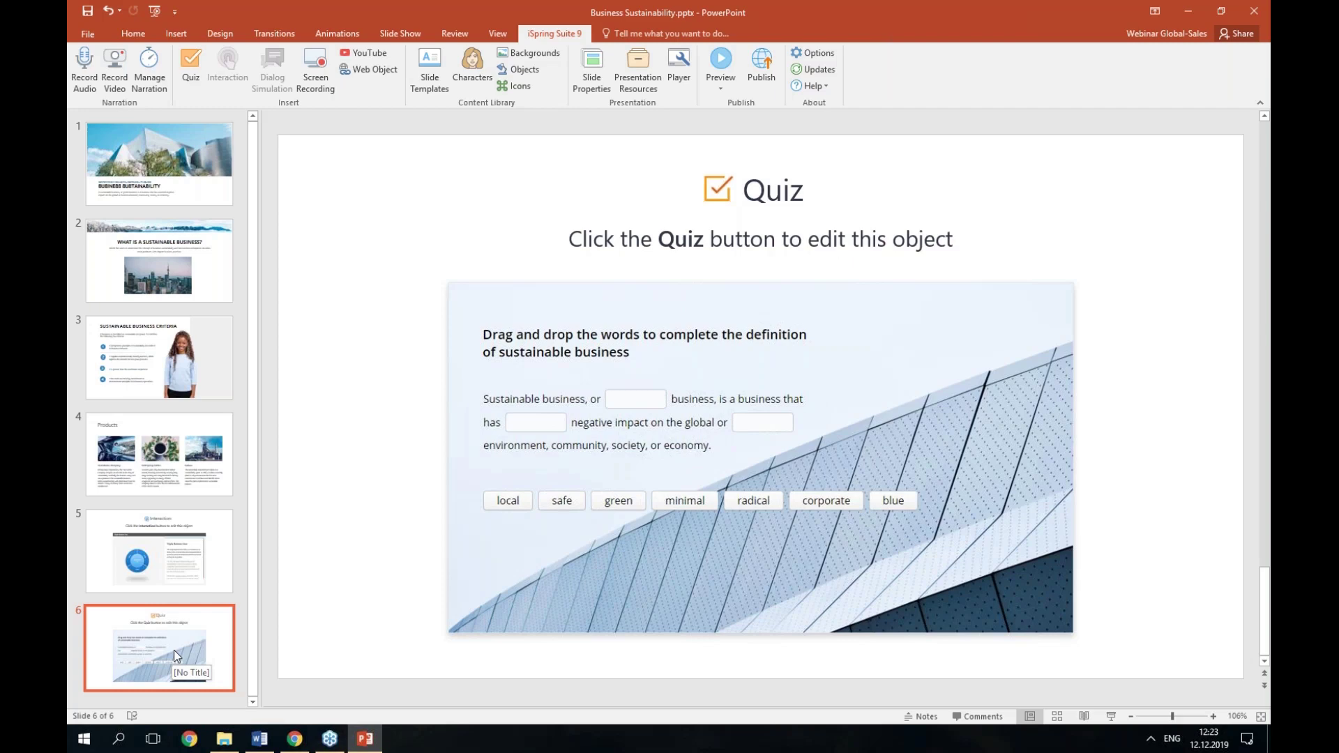
Step: Start publishing the presentation with iSpring and choose LMS as the destination
{"action": "left_click", "coordinate": [747, 86]}
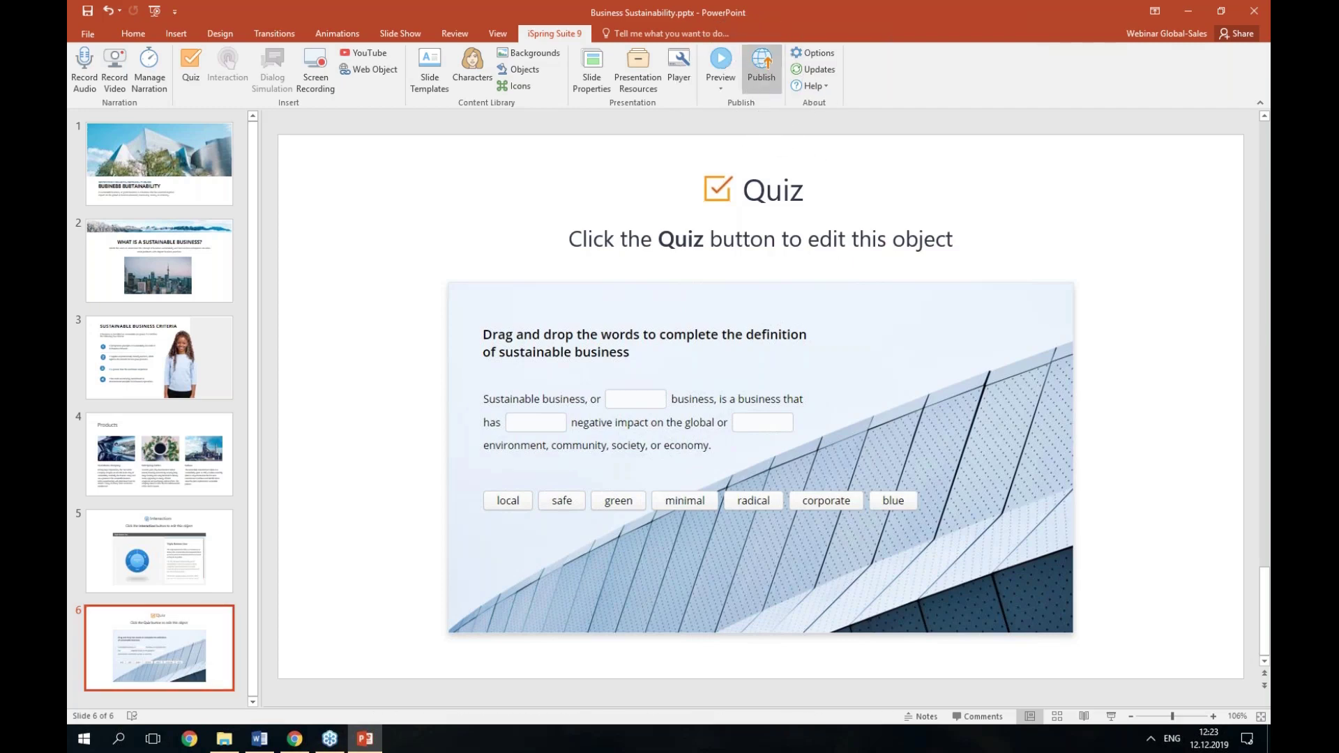
{"action": "left_click", "coordinate": [492, 311]}
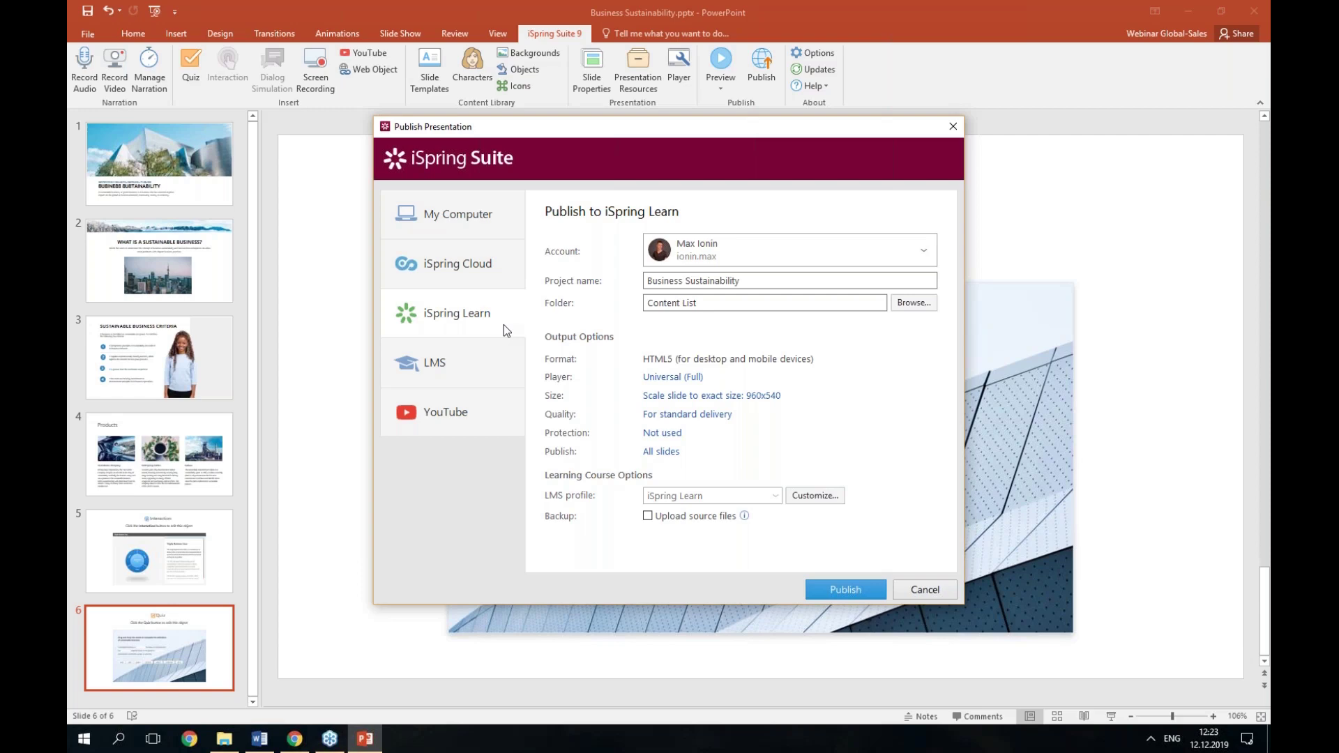
{"action": "left_click", "coordinate": [481, 356]}
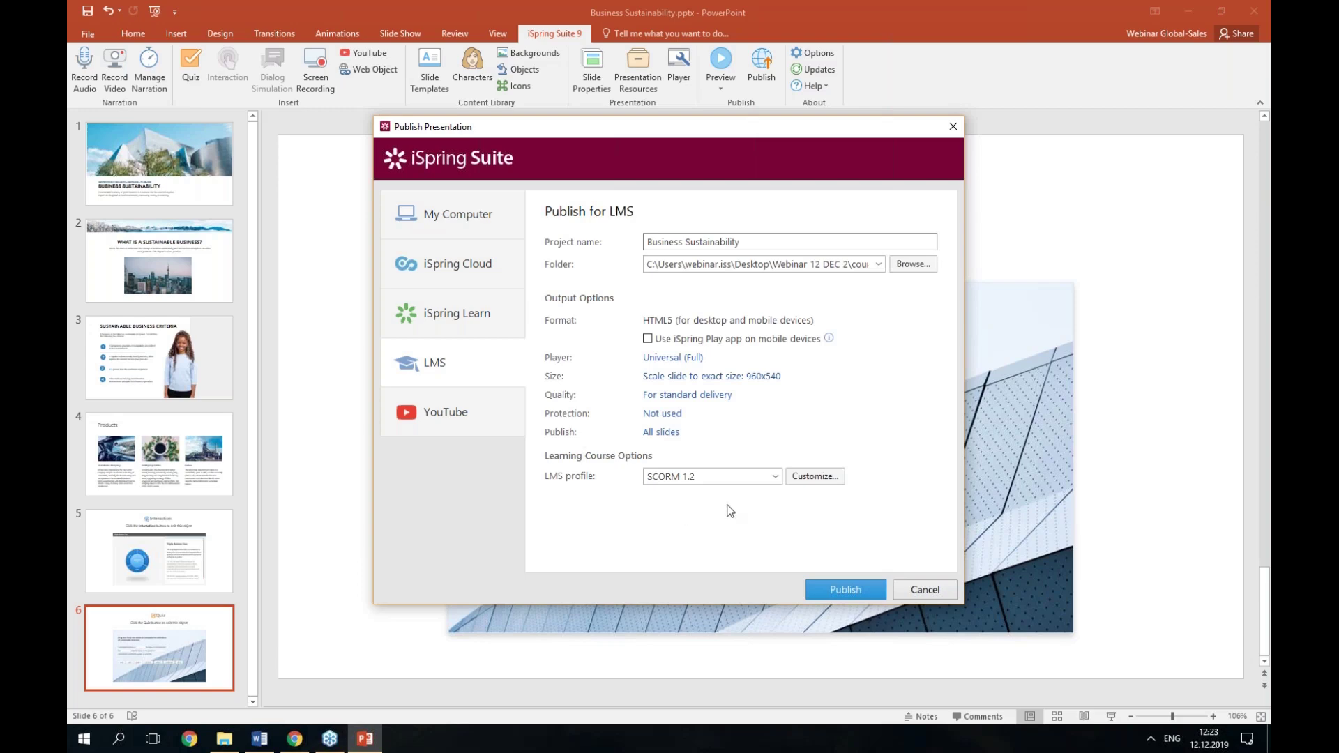
Step: Look through the available LMS profiles and the project name in the publishing settings
{"action": "left_click", "coordinate": [761, 478]}
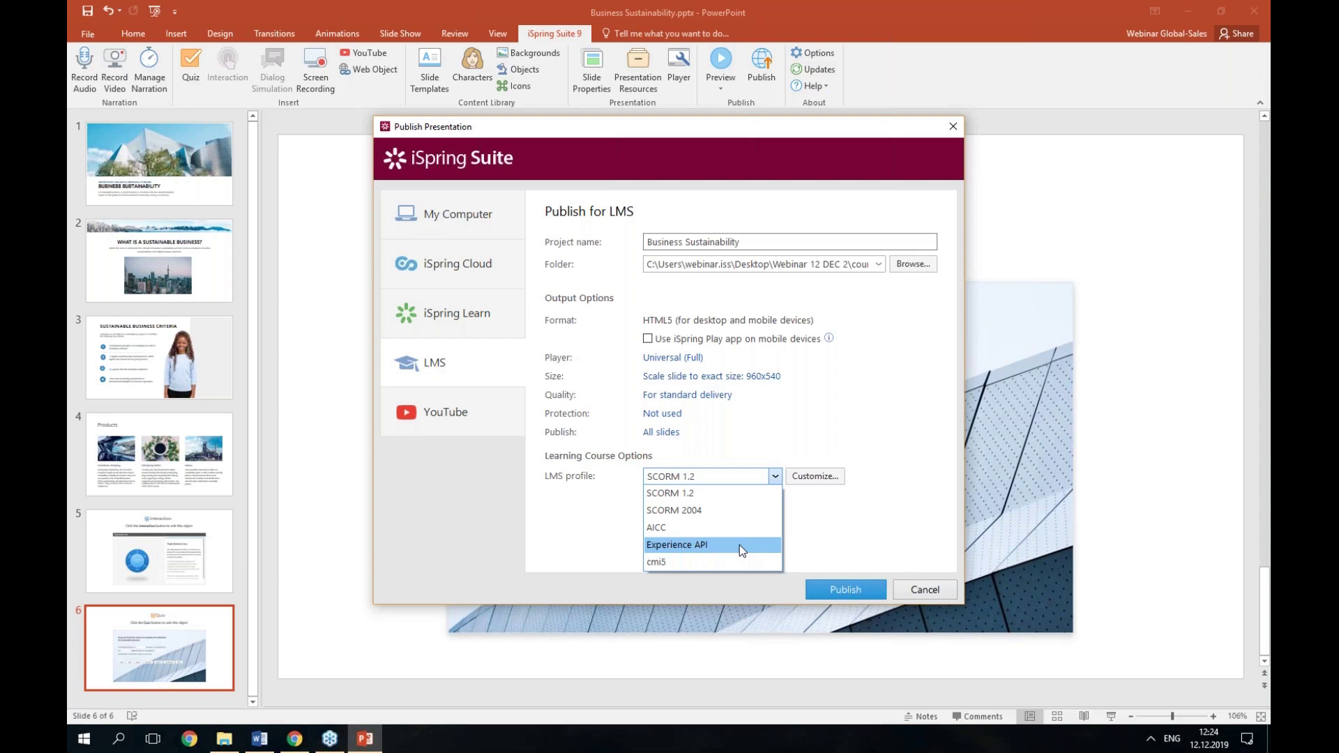
{"action": "left_click", "coordinate": [822, 434]}
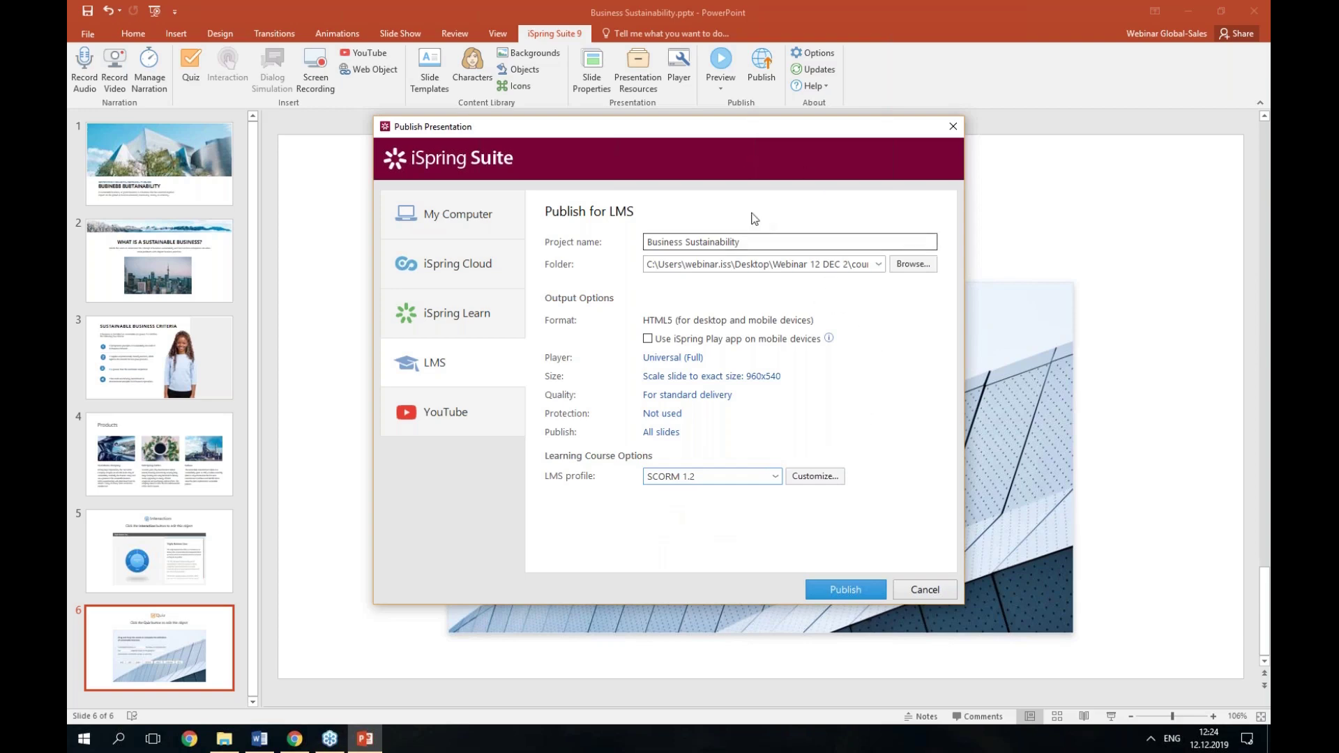
{"action": "left_click_drag", "start_coordinate": [761, 242], "coordinate": [641, 237]}
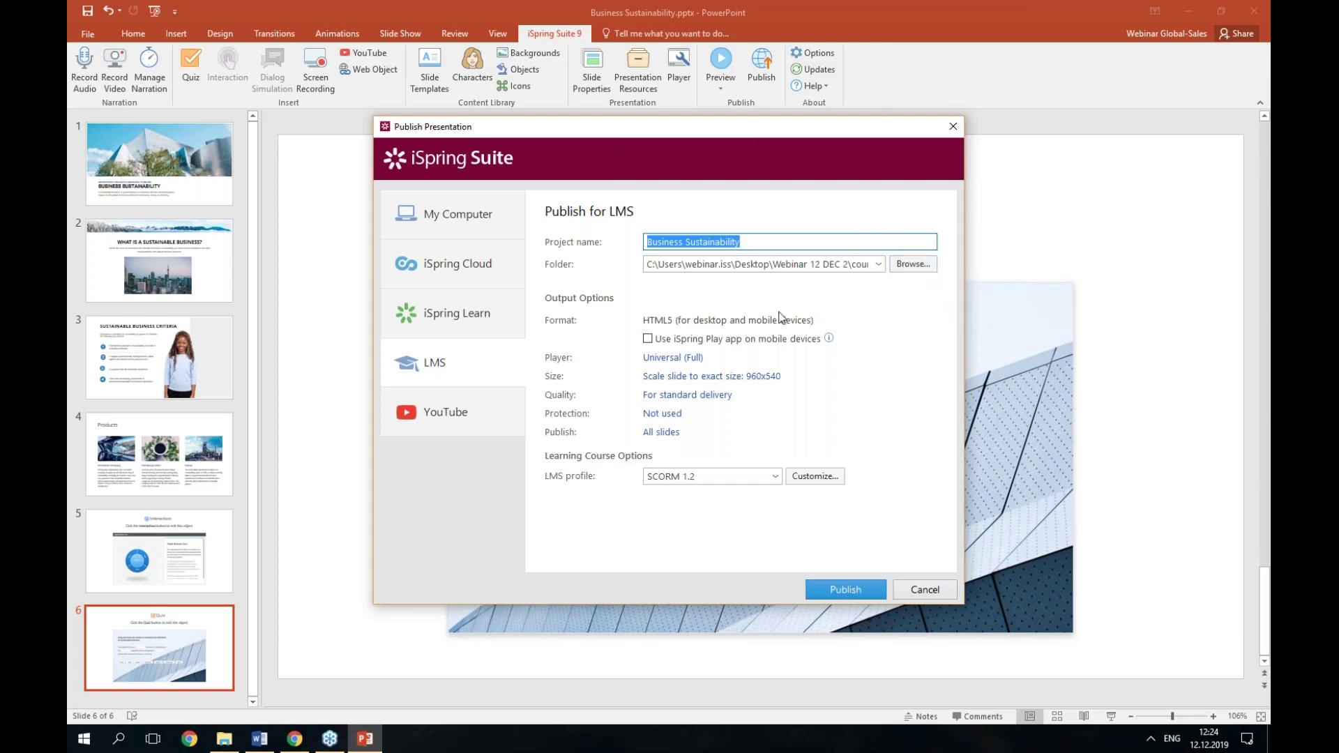
Step: Enable the iSpring Play app on mobile devices and set the course size to fit the browser window
{"action": "left_click", "coordinate": [730, 343]}
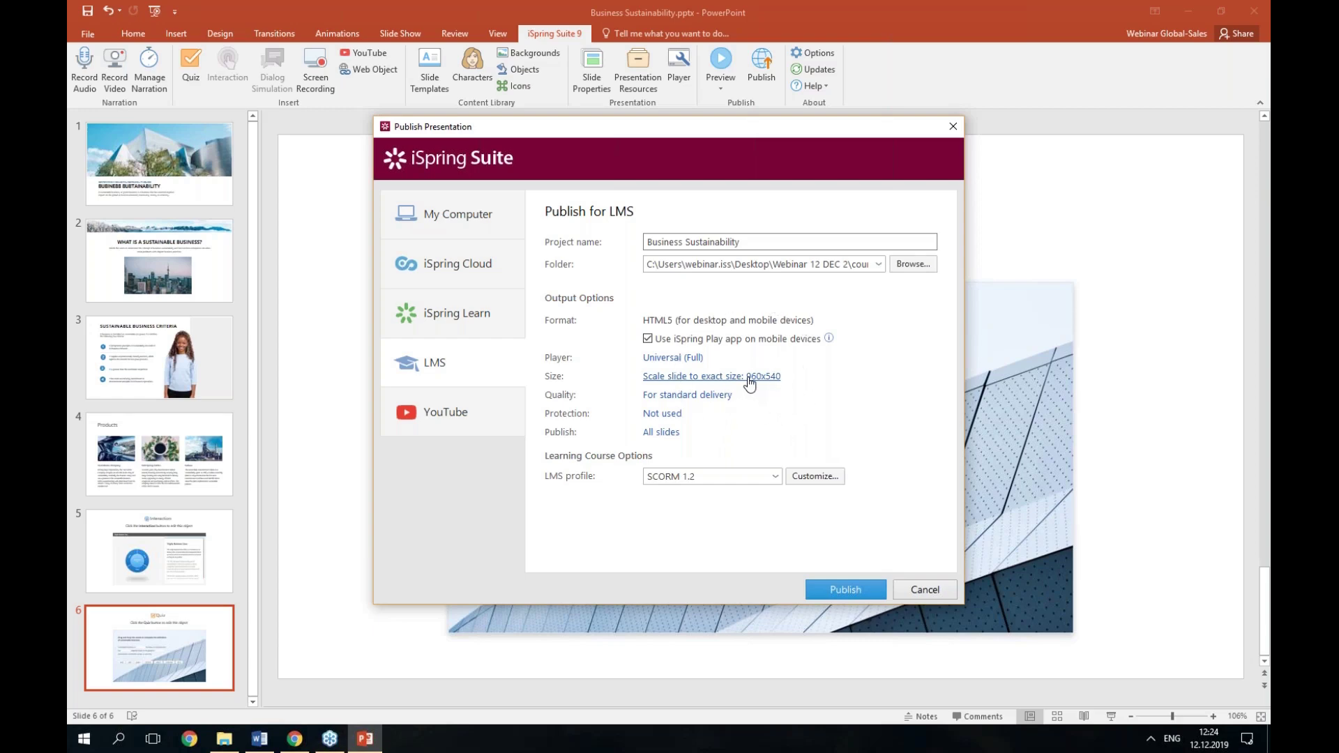
{"action": "left_click", "coordinate": [713, 380]}
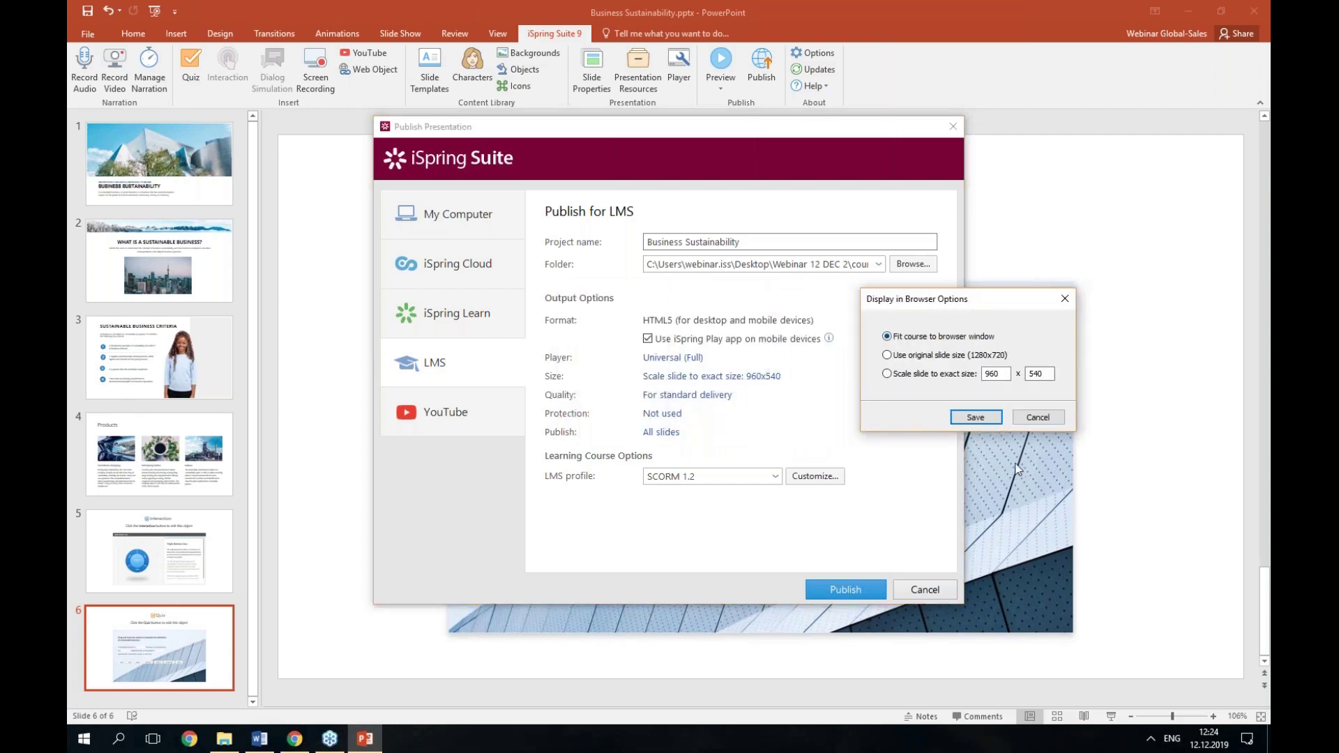
{"action": "left_click", "coordinate": [975, 417]}
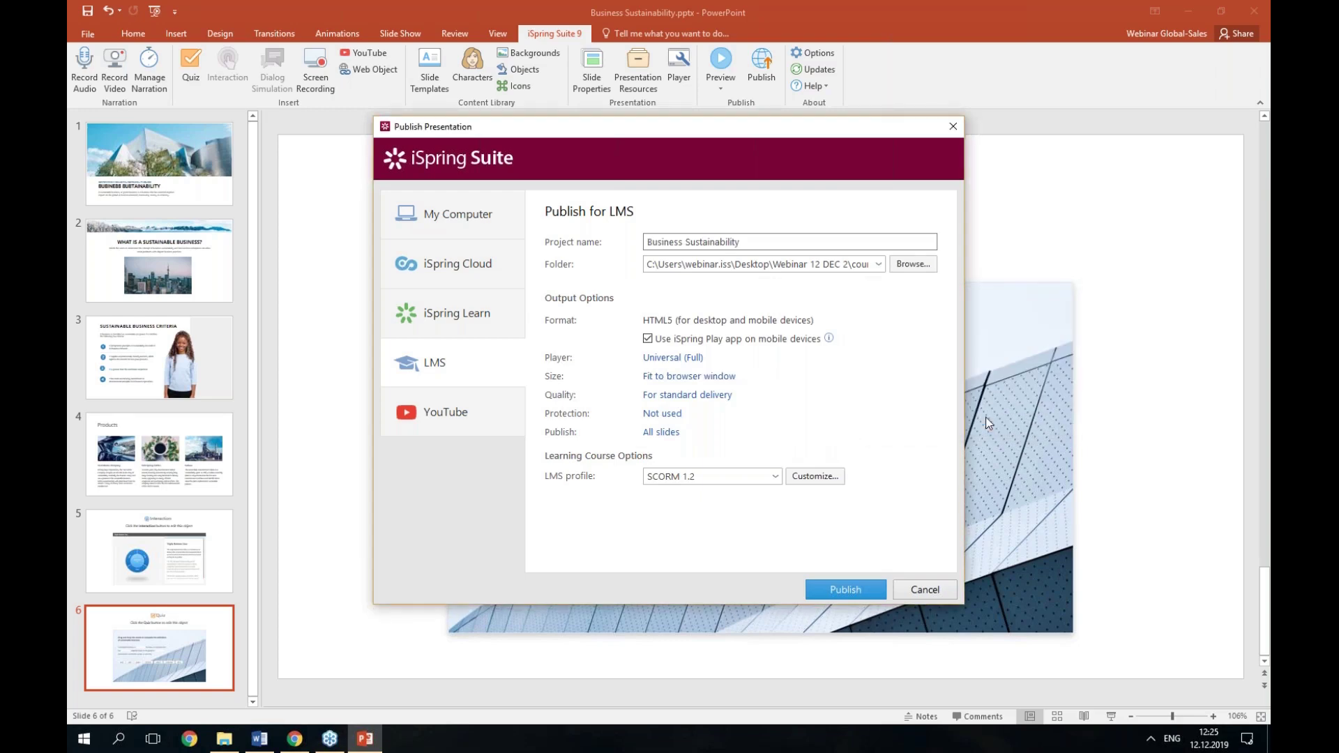
Step: Review the compression, protection and slide range options for publishing without changing them
{"action": "left_click", "coordinate": [683, 396]}
{"action": "left_click_drag", "start_coordinate": [762, 220], "coordinate": [1023, 208]}
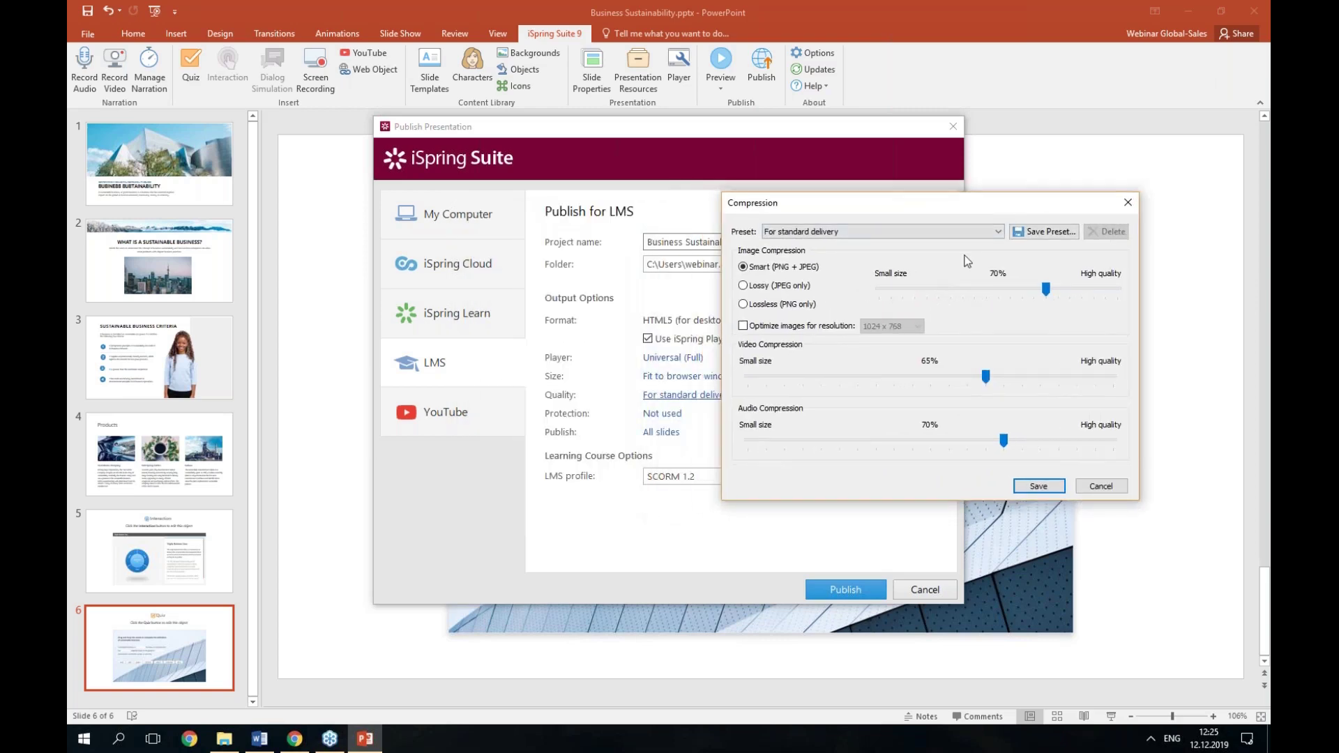
{"action": "left_click", "coordinate": [1134, 201]}
{"action": "left_click", "coordinate": [664, 413]}
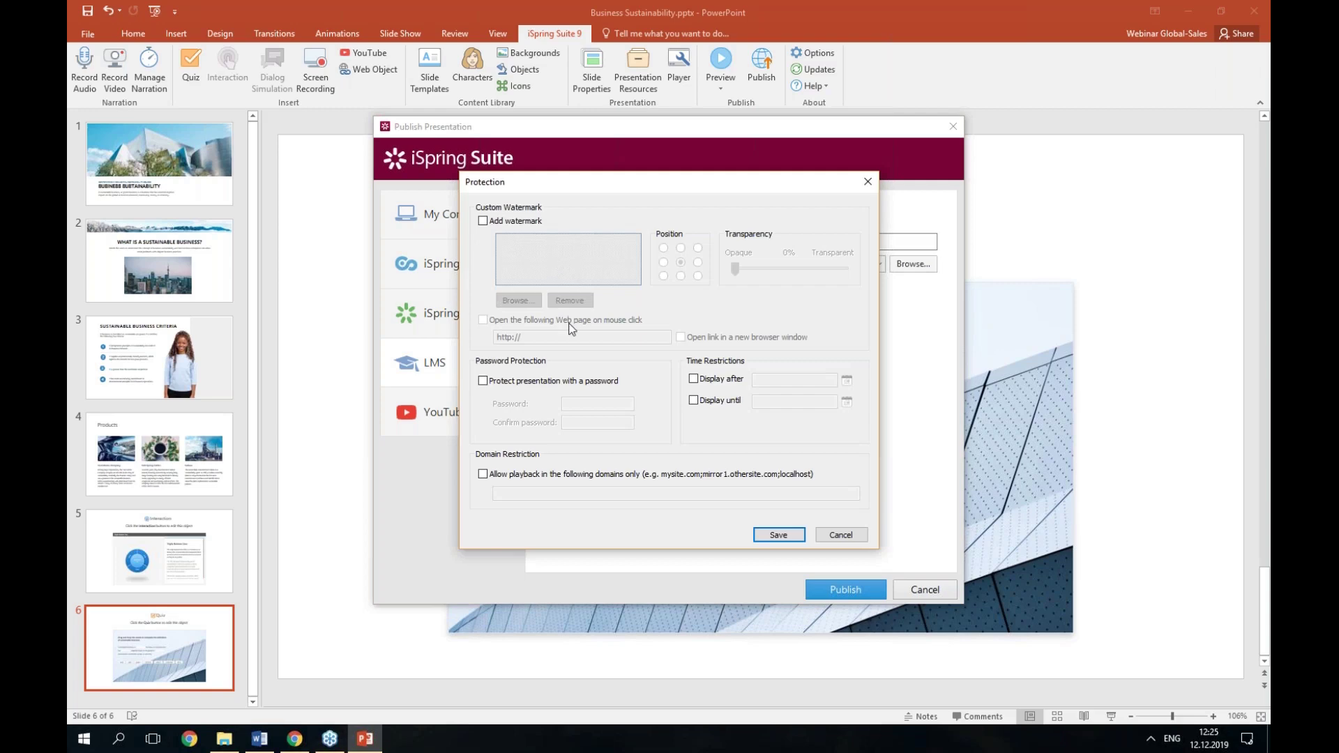
{"action": "left_click", "coordinate": [867, 183]}
{"action": "left_click", "coordinate": [663, 433]}
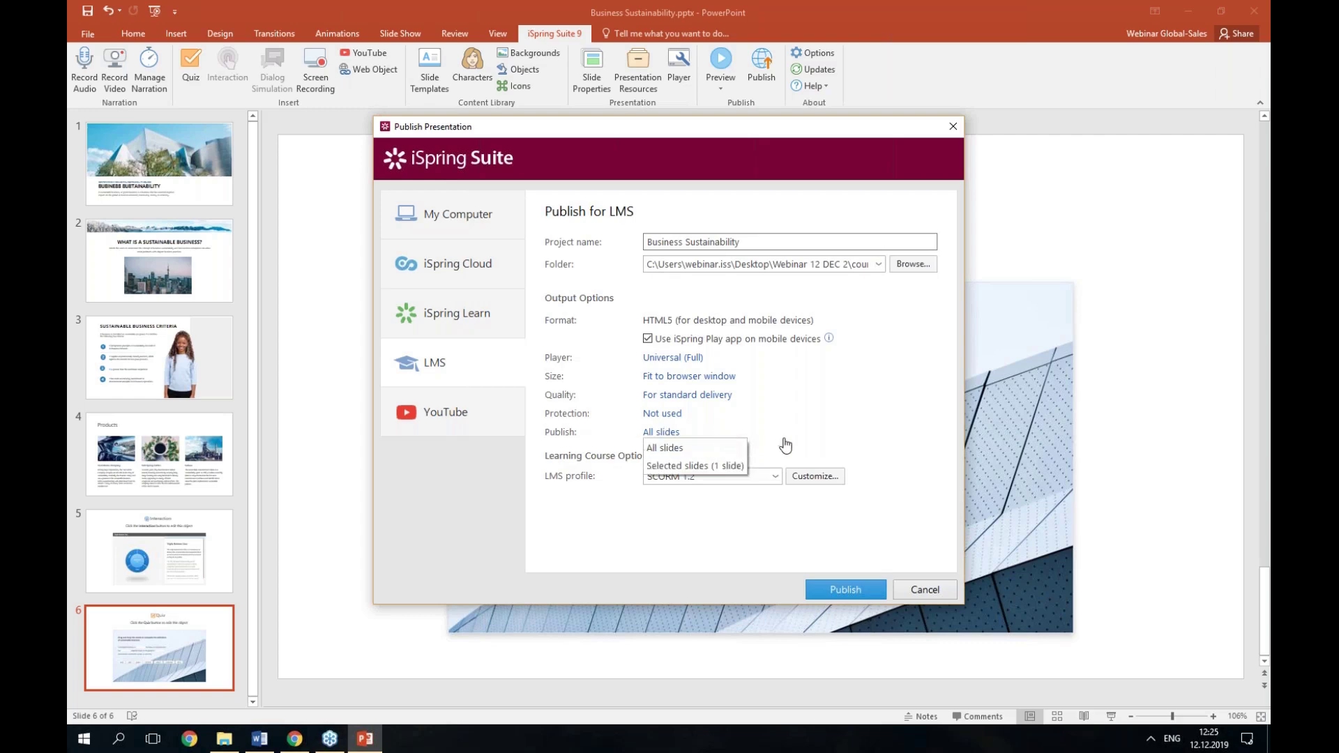
{"action": "left_click", "coordinate": [867, 440]}
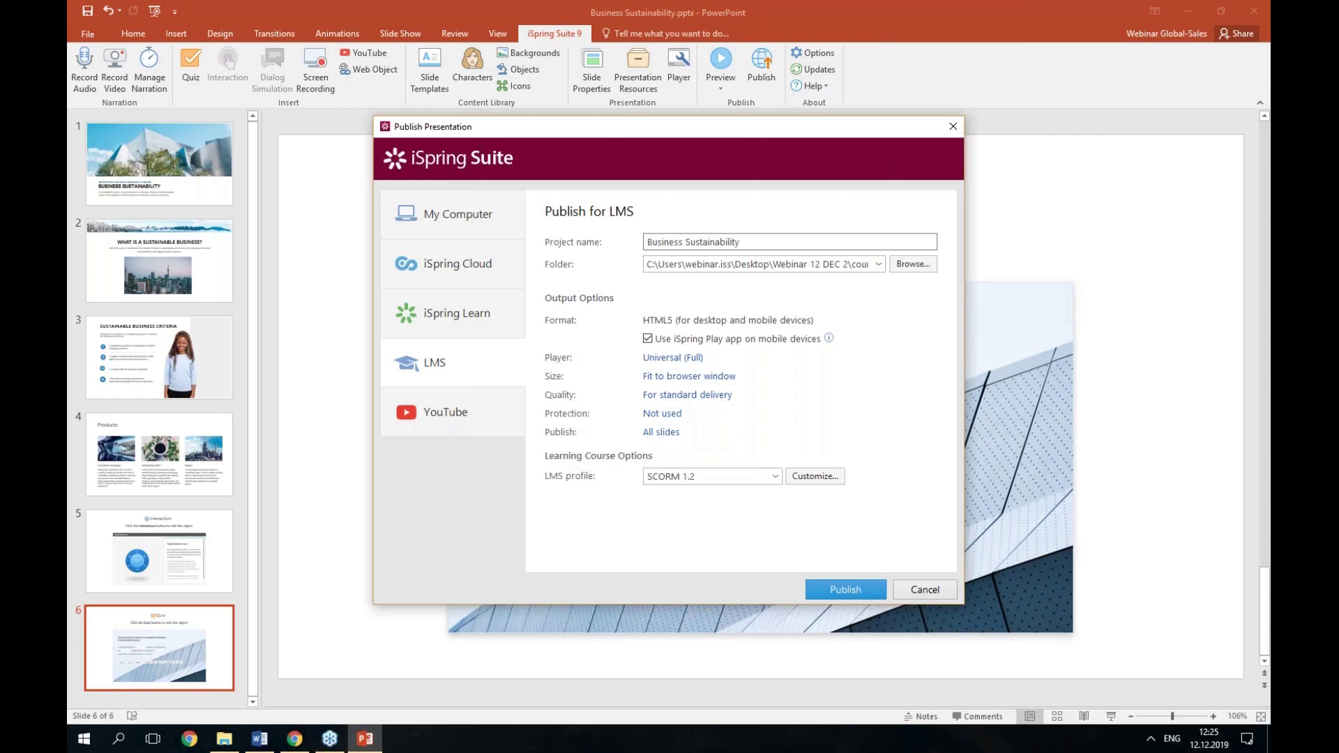
Step: Choose SCORM 2004 as the LMS profile and set its edition to 4th Edition
{"action": "left_click", "coordinate": [738, 477]}
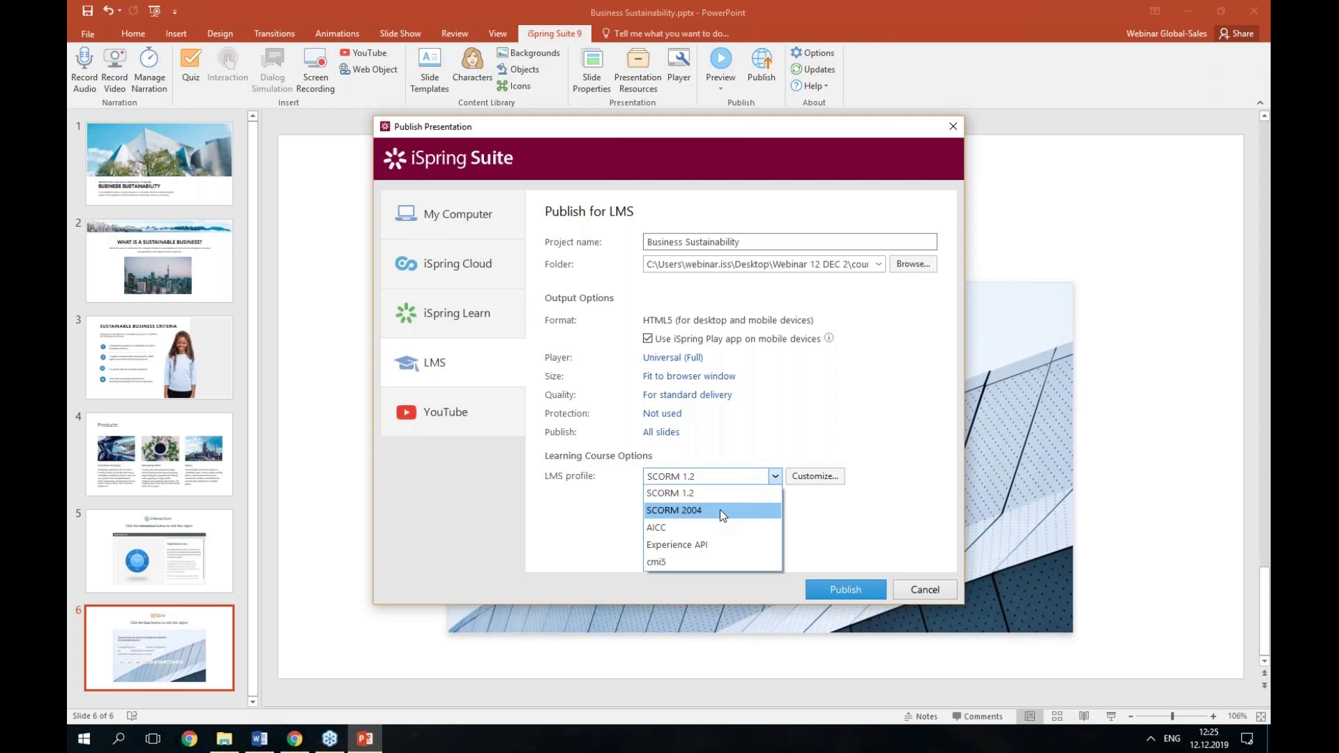
{"action": "left_click", "coordinate": [720, 512]}
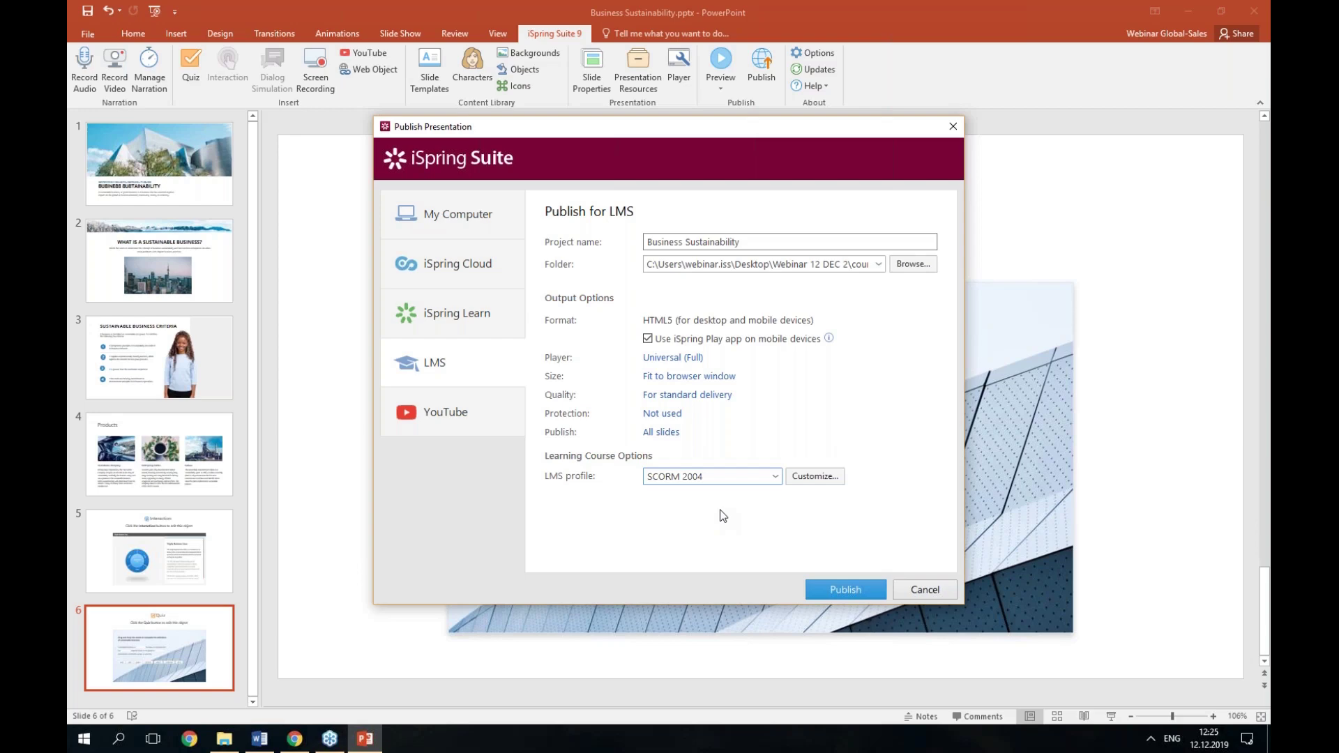
{"action": "left_click", "coordinate": [810, 477]}
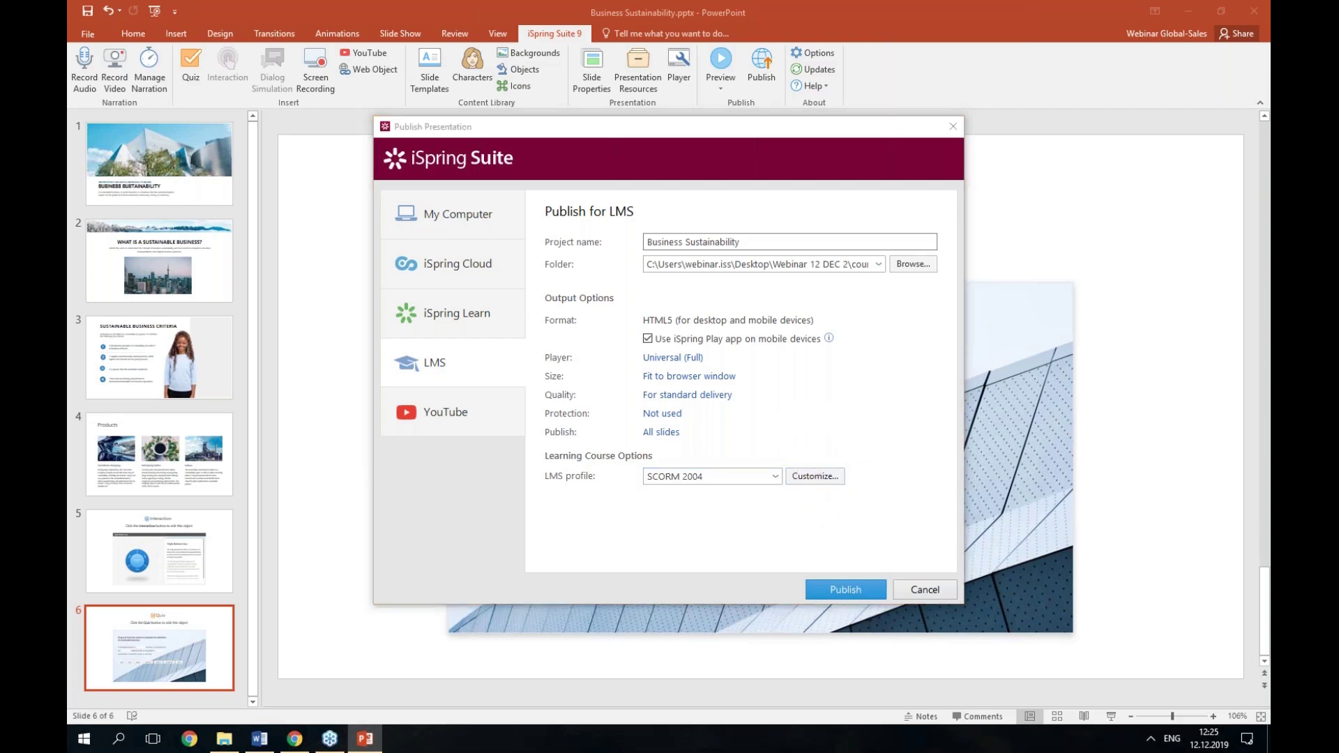
{"action": "left_click", "coordinate": [702, 231]}
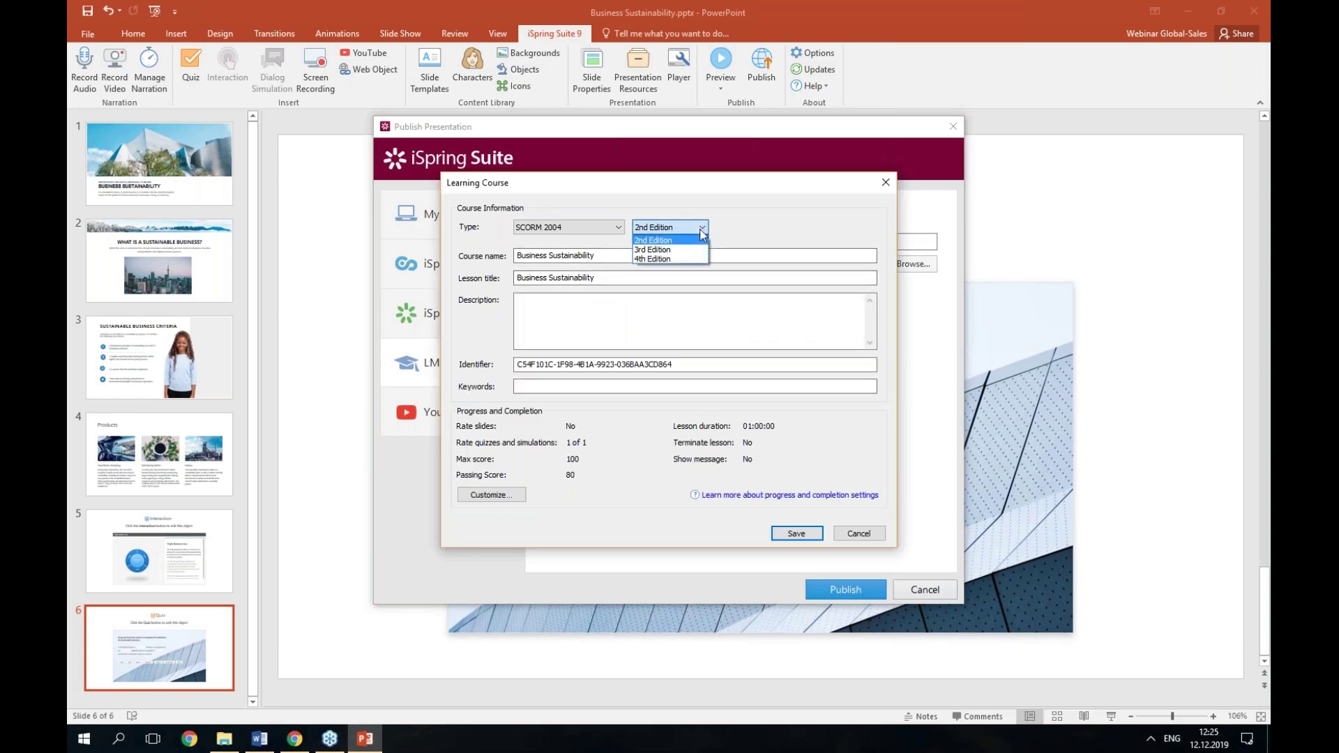
{"action": "left_click", "coordinate": [684, 259]}
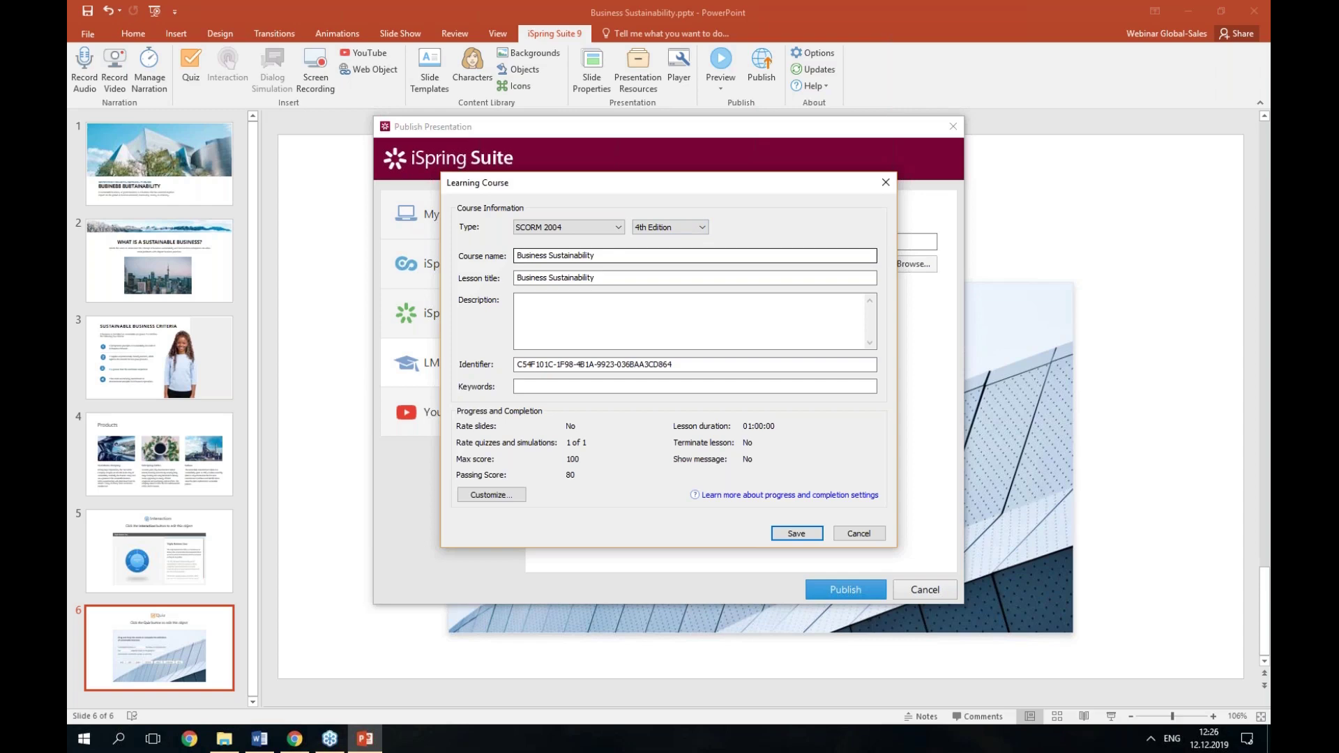
Step: Customize the course's progress and completion to also rate all 6 viewed slides, with a custom passing score of 70, and save the settings
{"action": "left_click", "coordinate": [501, 495]}
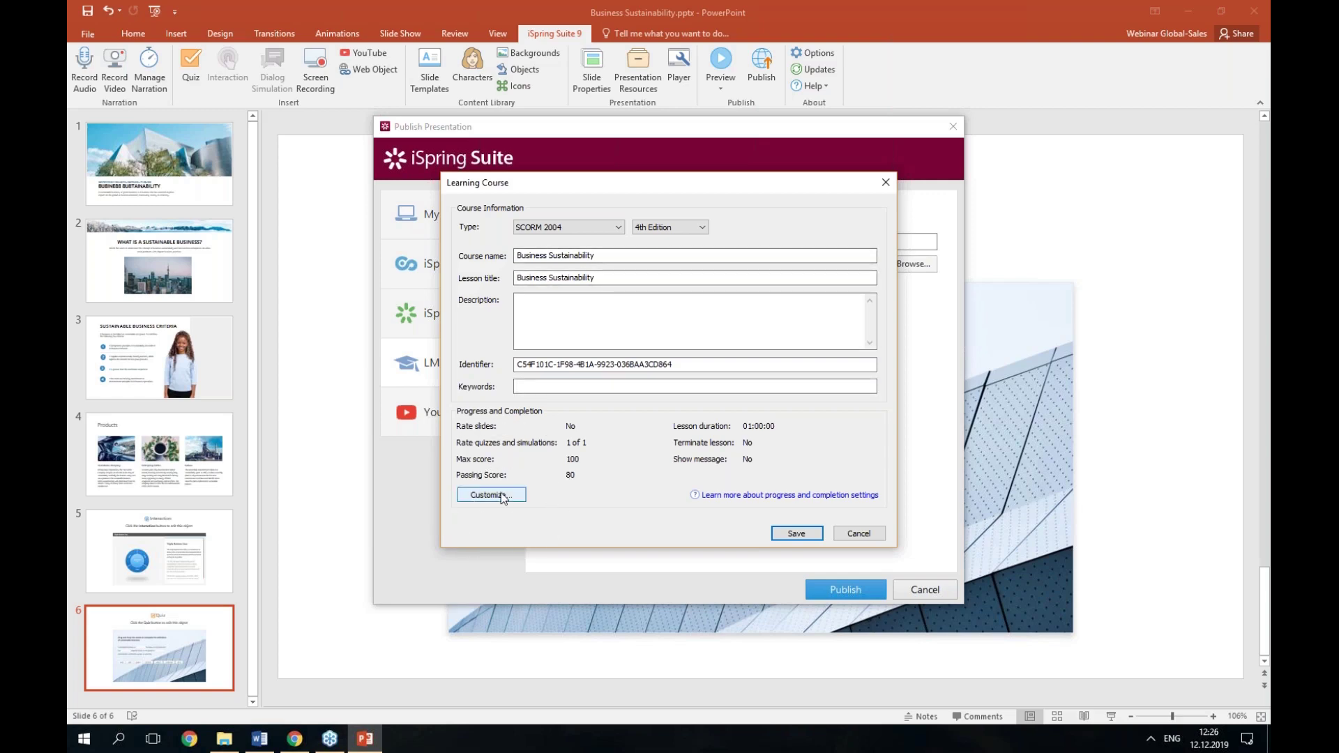
{"action": "left_click", "coordinate": [502, 496]}
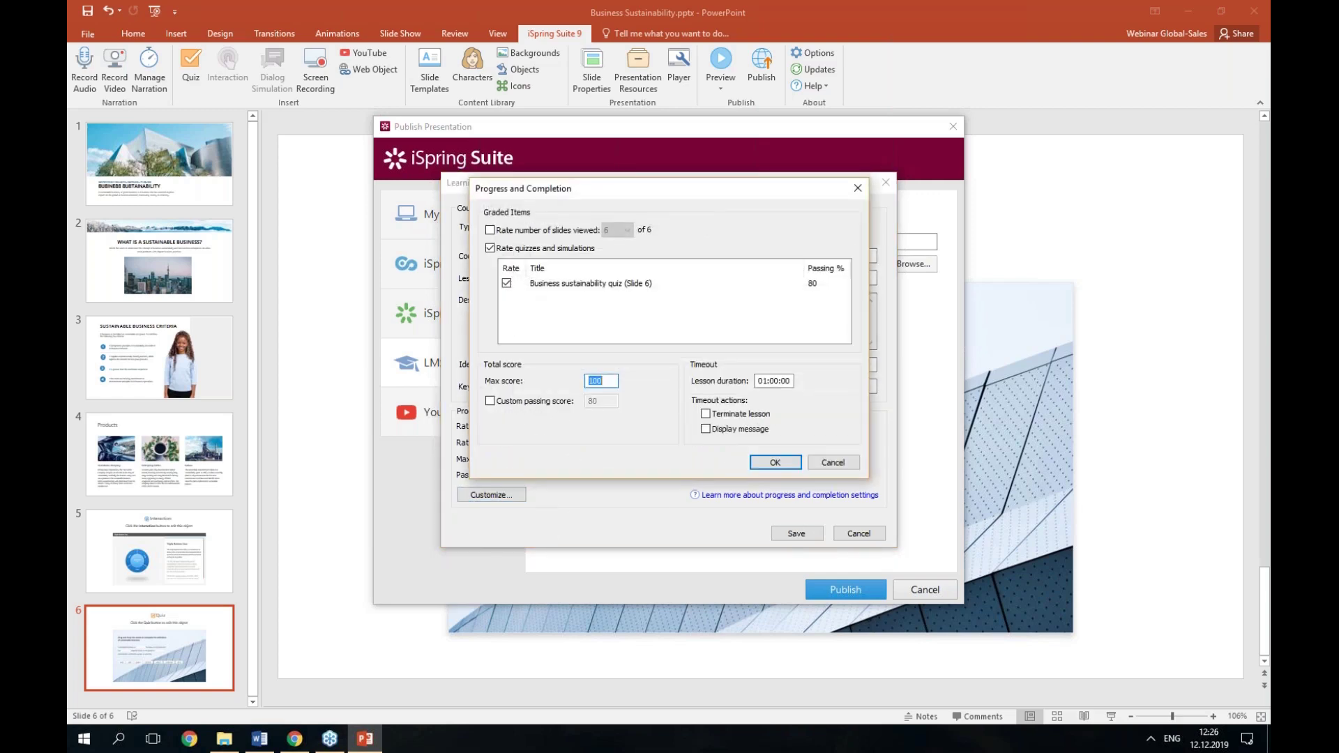
{"action": "left_click", "coordinate": [552, 232]}
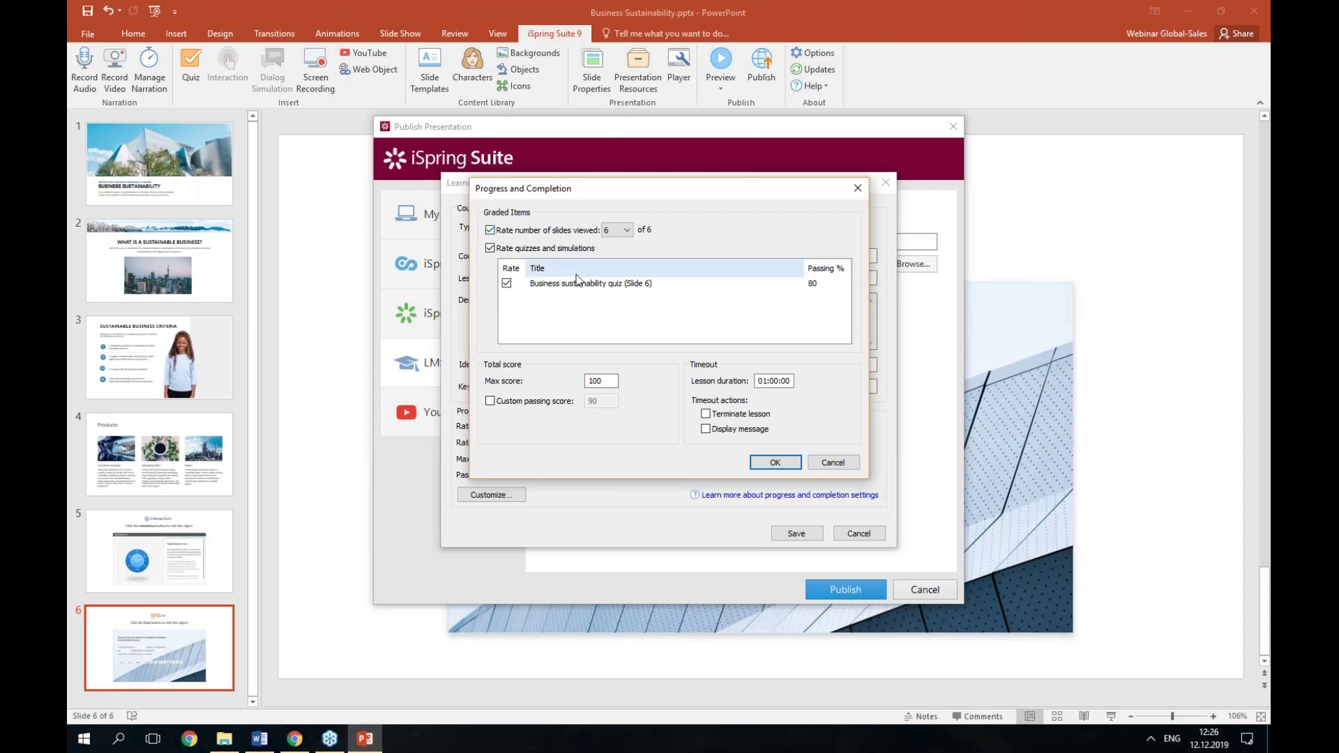
{"action": "left_click", "coordinate": [528, 401]}
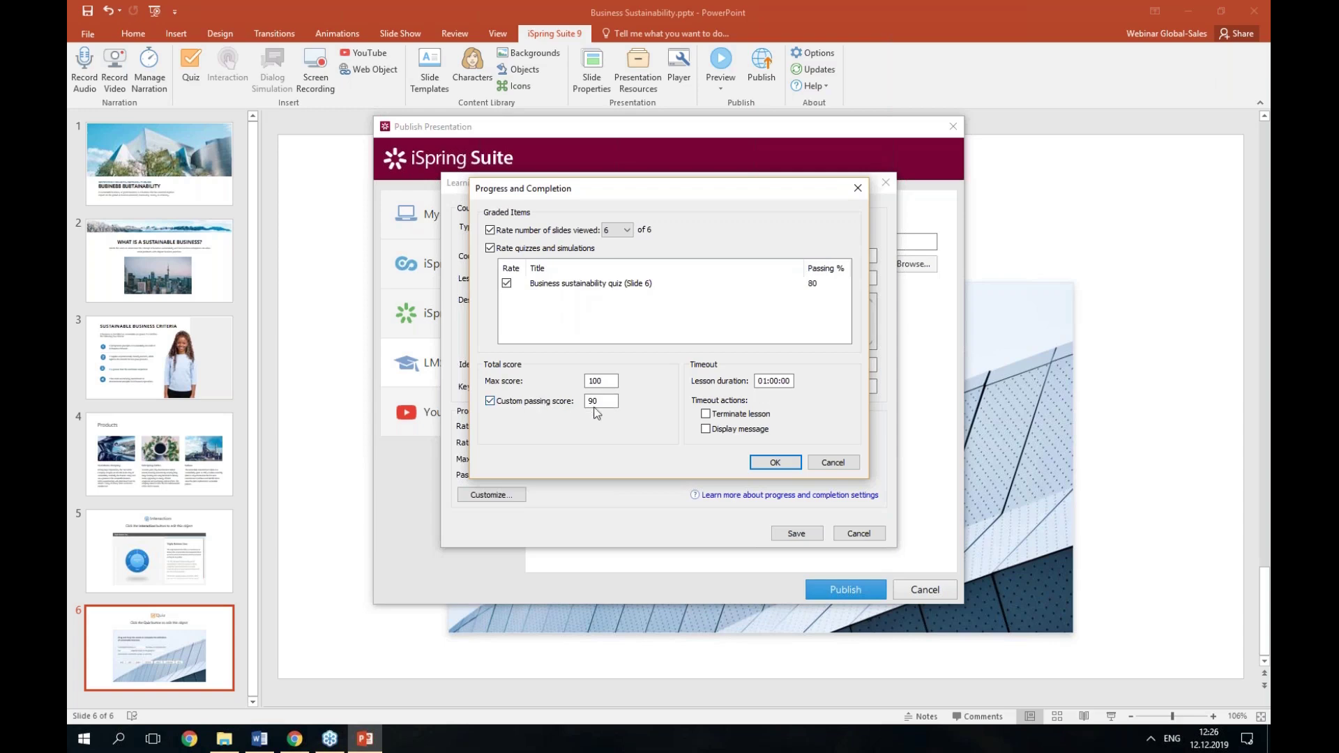
{"action": "double_click", "coordinate": [593, 403]}
{"action": "type", "text": "7"}
{"action": "left_click", "coordinate": [797, 422]}
{"action": "left_click", "coordinate": [773, 463]}
{"action": "left_click", "coordinate": [797, 534]}
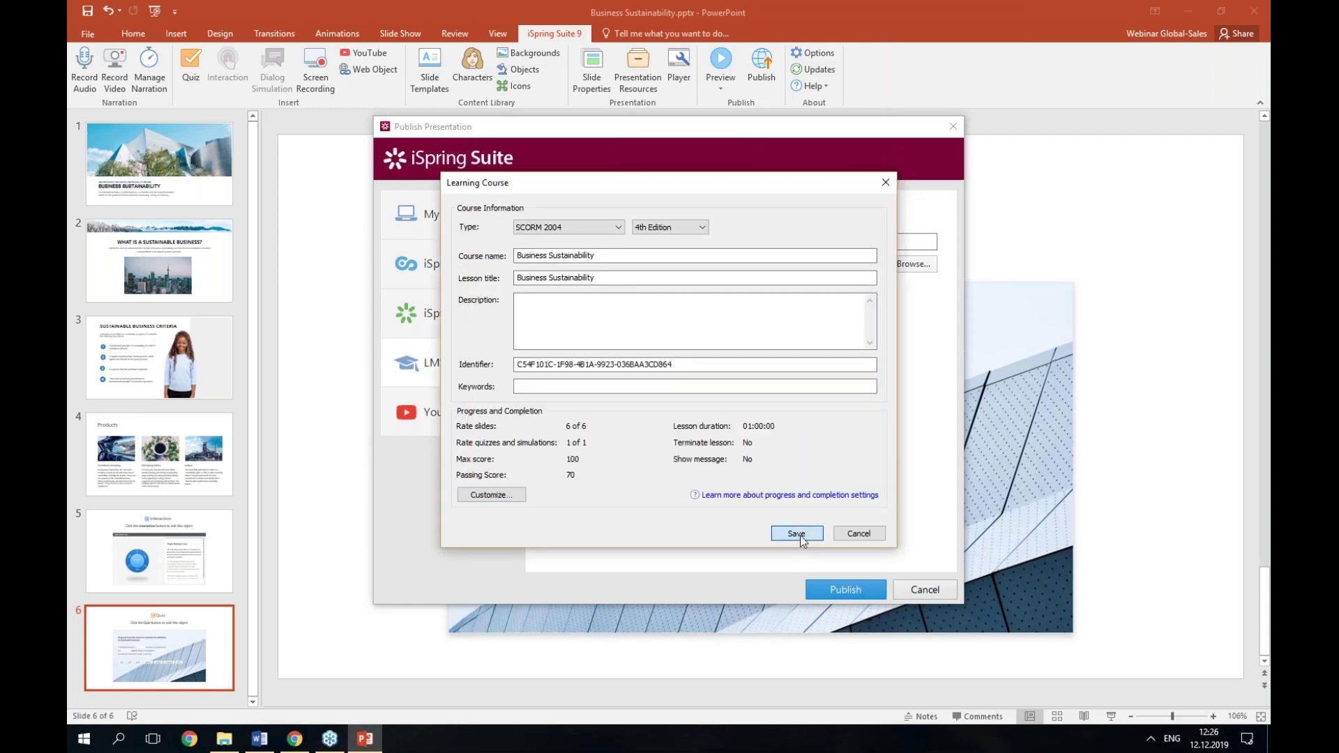
Step: Publish the course, open its output folder, and look inside the Business Sustainability.zip package
{"action": "left_click", "coordinate": [843, 593]}
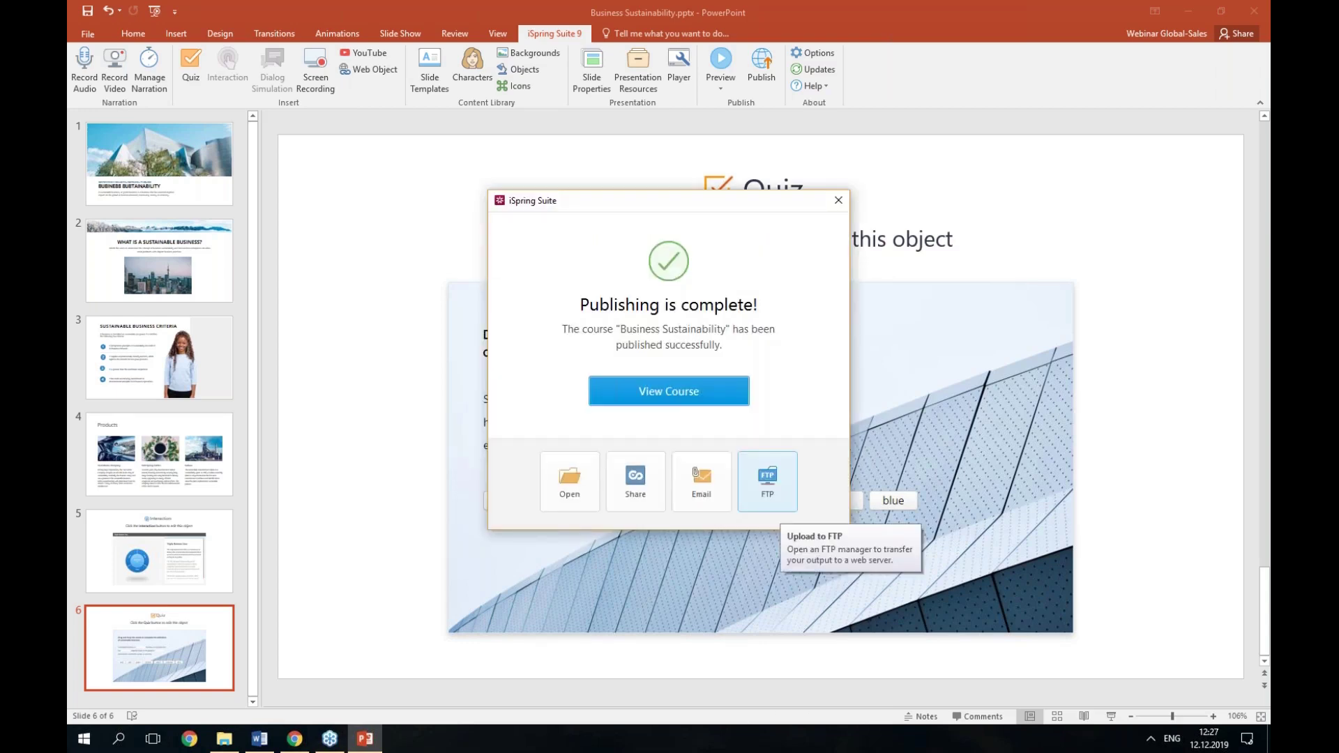
{"action": "left_click", "coordinate": [569, 506]}
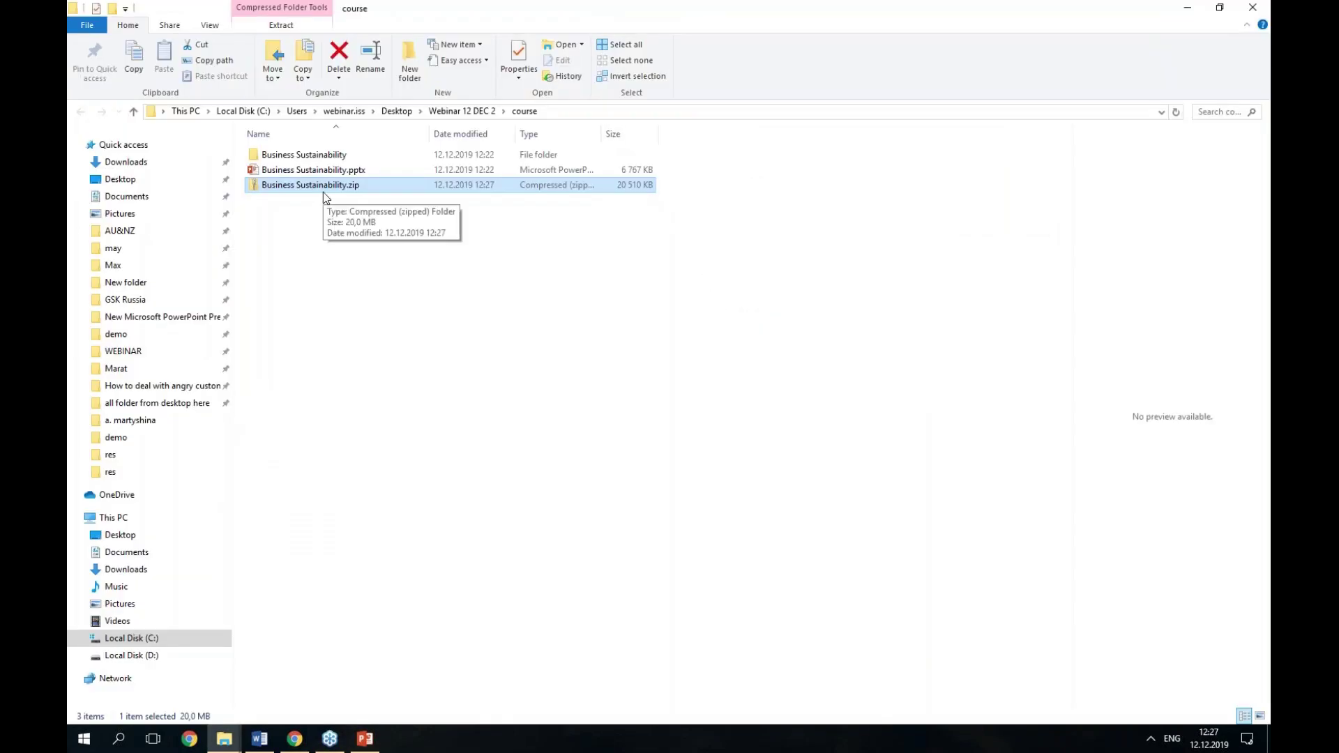
{"action": "double_click", "coordinate": [324, 188]}
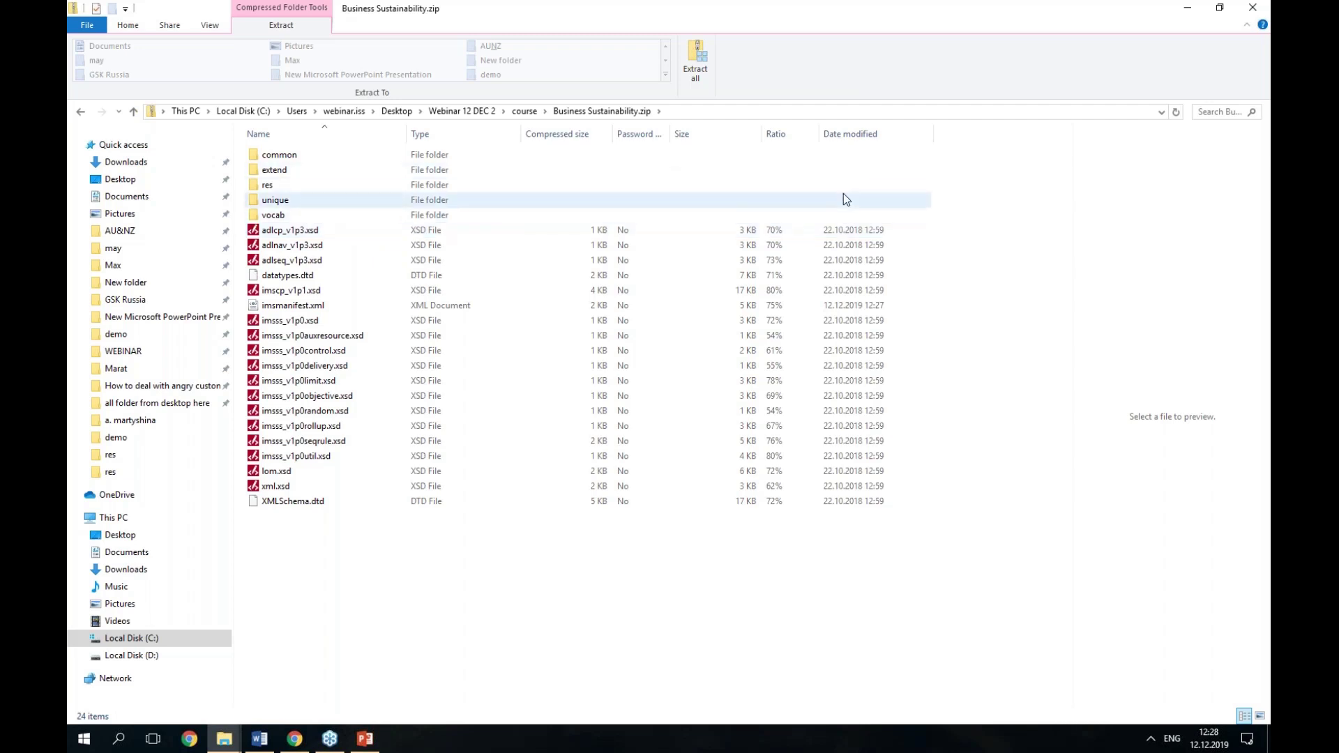
Step: Switch to iSpring Learn in Chrome and open the Business Sustainability course from the course list for editing
{"action": "left_click", "coordinate": [286, 738]}
{"action": "left_click", "coordinate": [343, 8]}
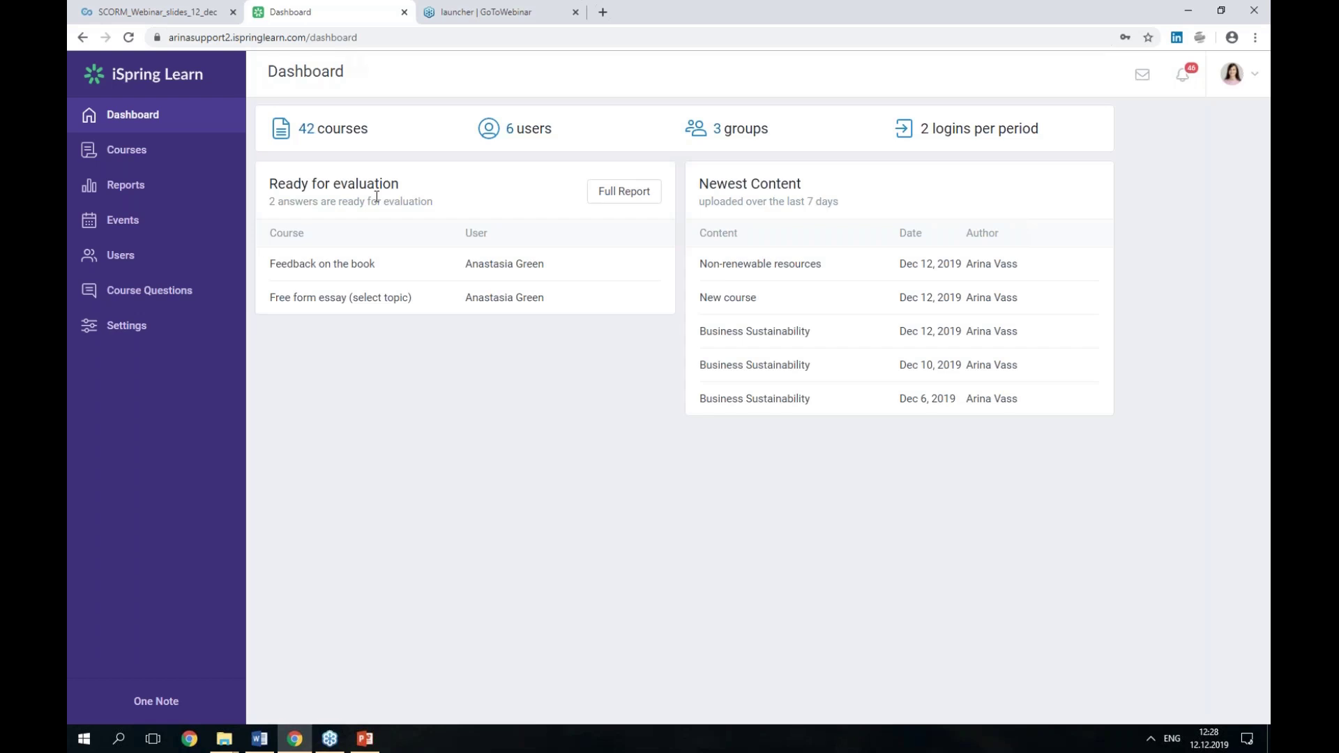
{"action": "left_click", "coordinate": [163, 168]}
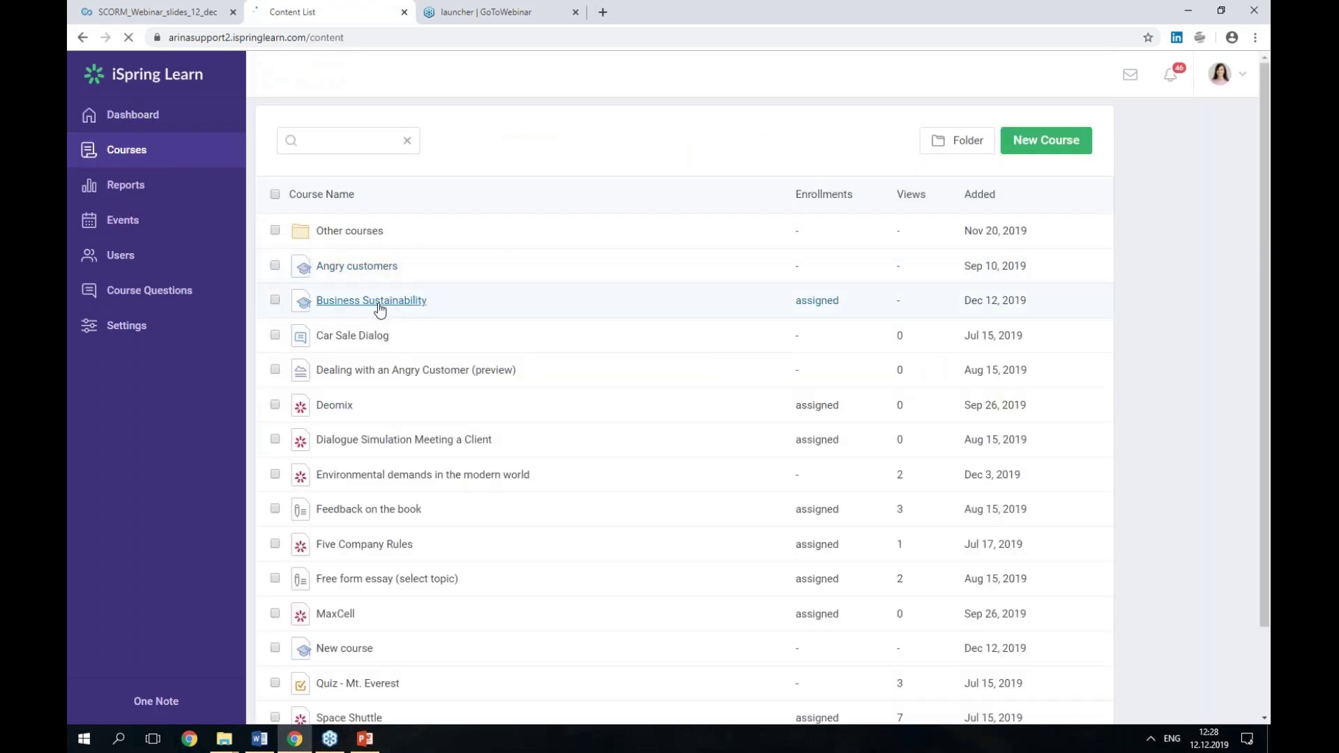
{"action": "left_click", "coordinate": [519, 299]}
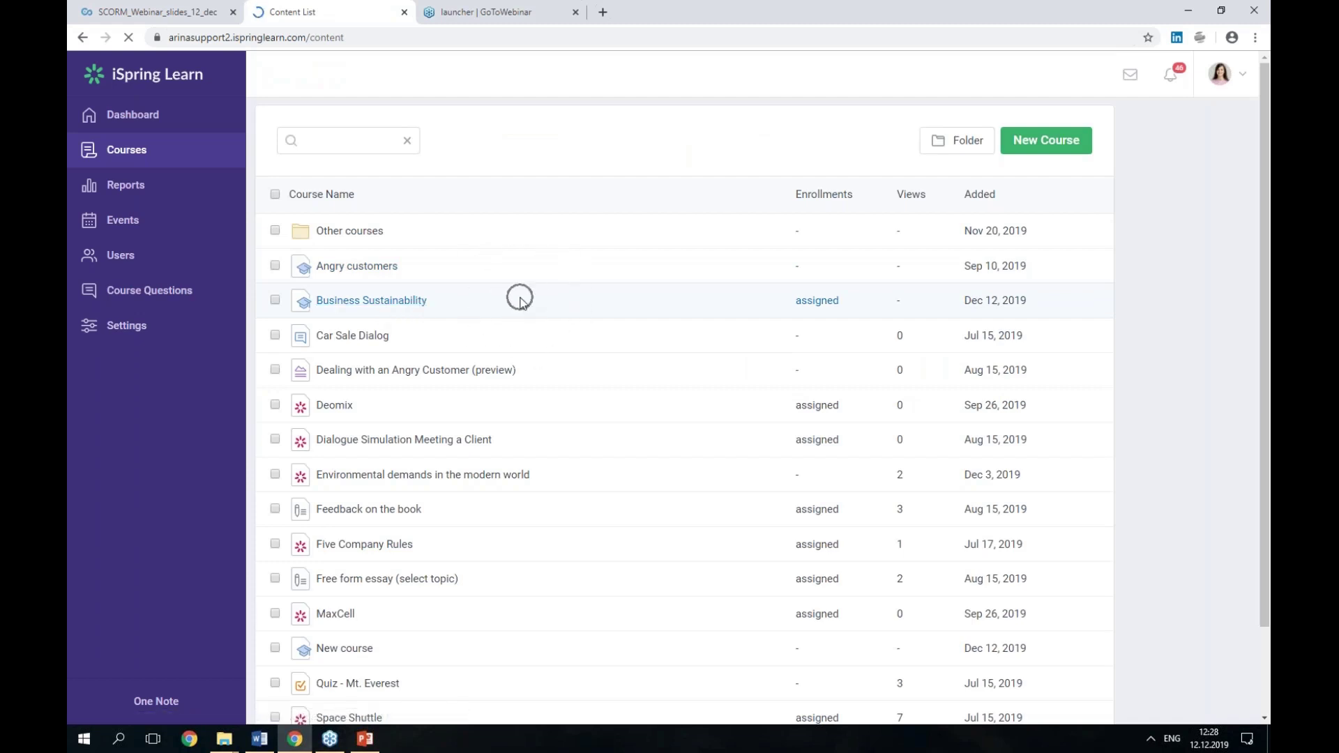
{"action": "left_click", "coordinate": [338, 305]}
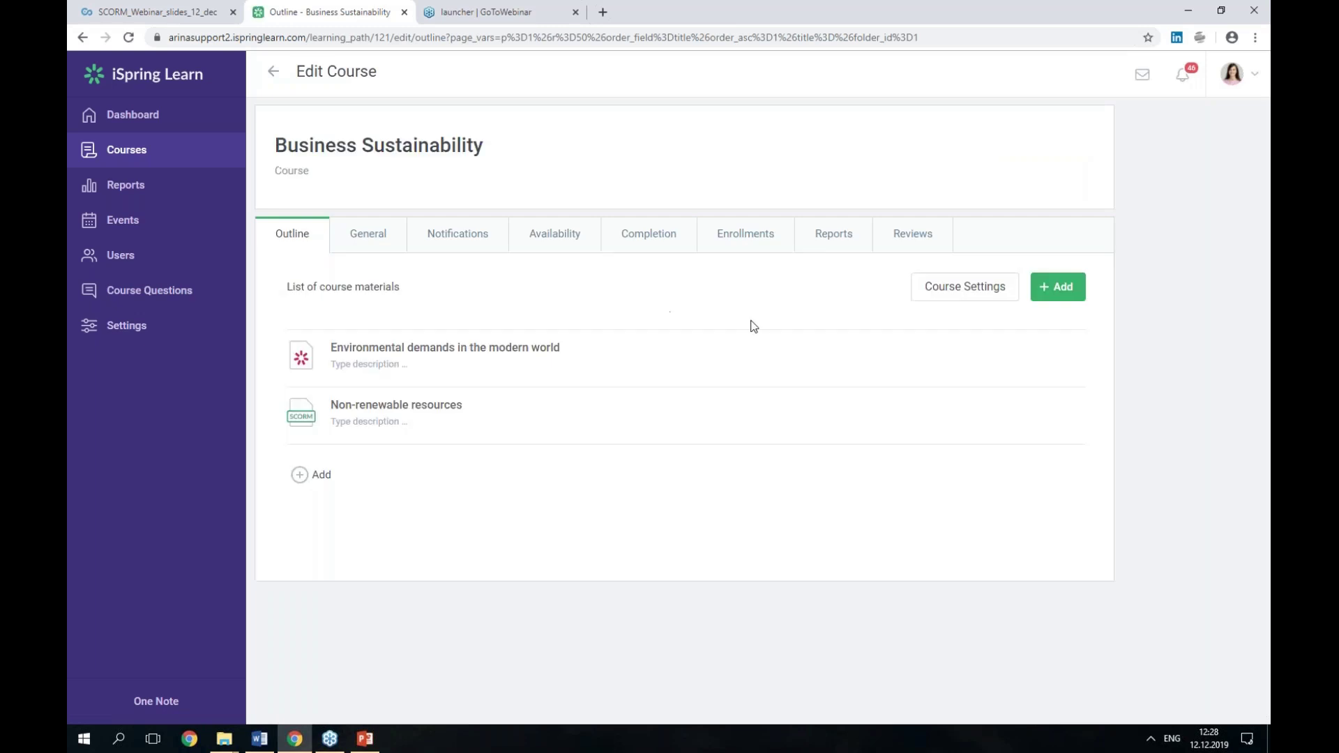
Step: Upload Business Sustainability.zip from the desktop's webinar course folder as new material in the course outline, titled Business Sustainability
{"action": "left_click", "coordinate": [1071, 296]}
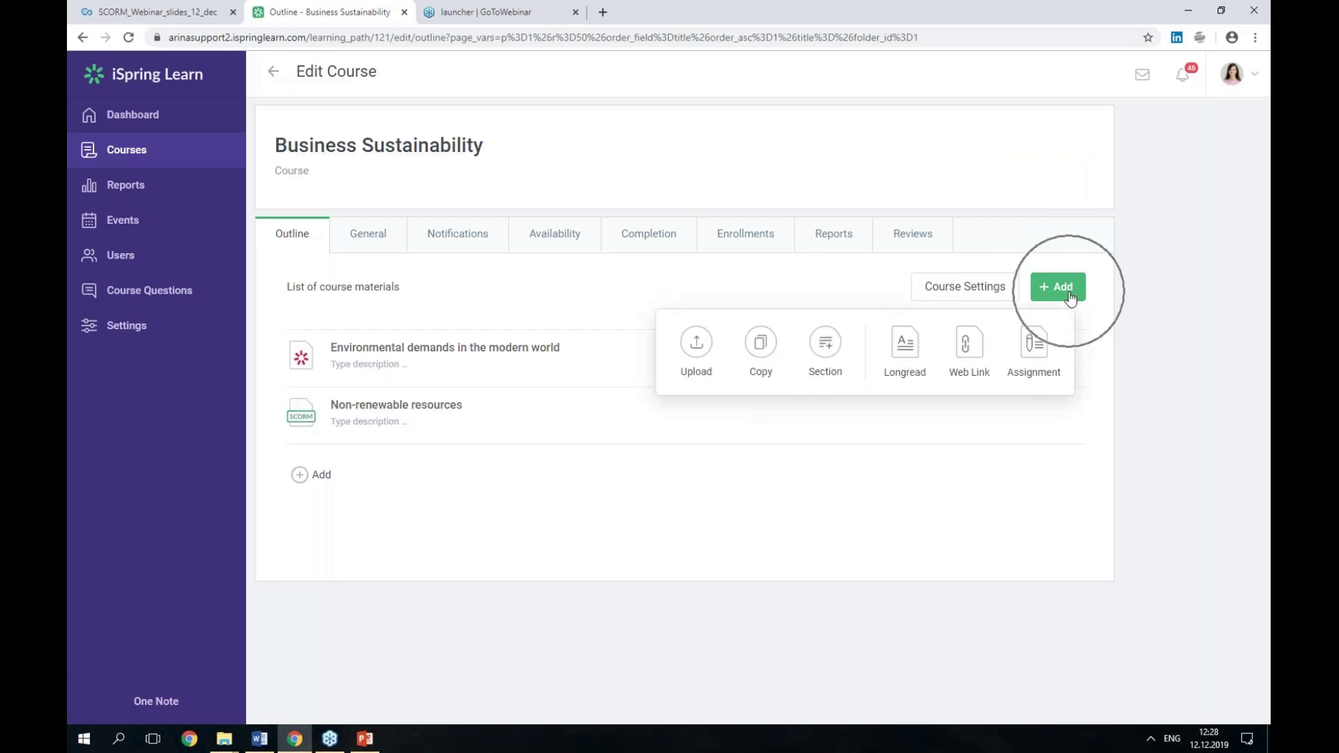
{"action": "left_click", "coordinate": [716, 378]}
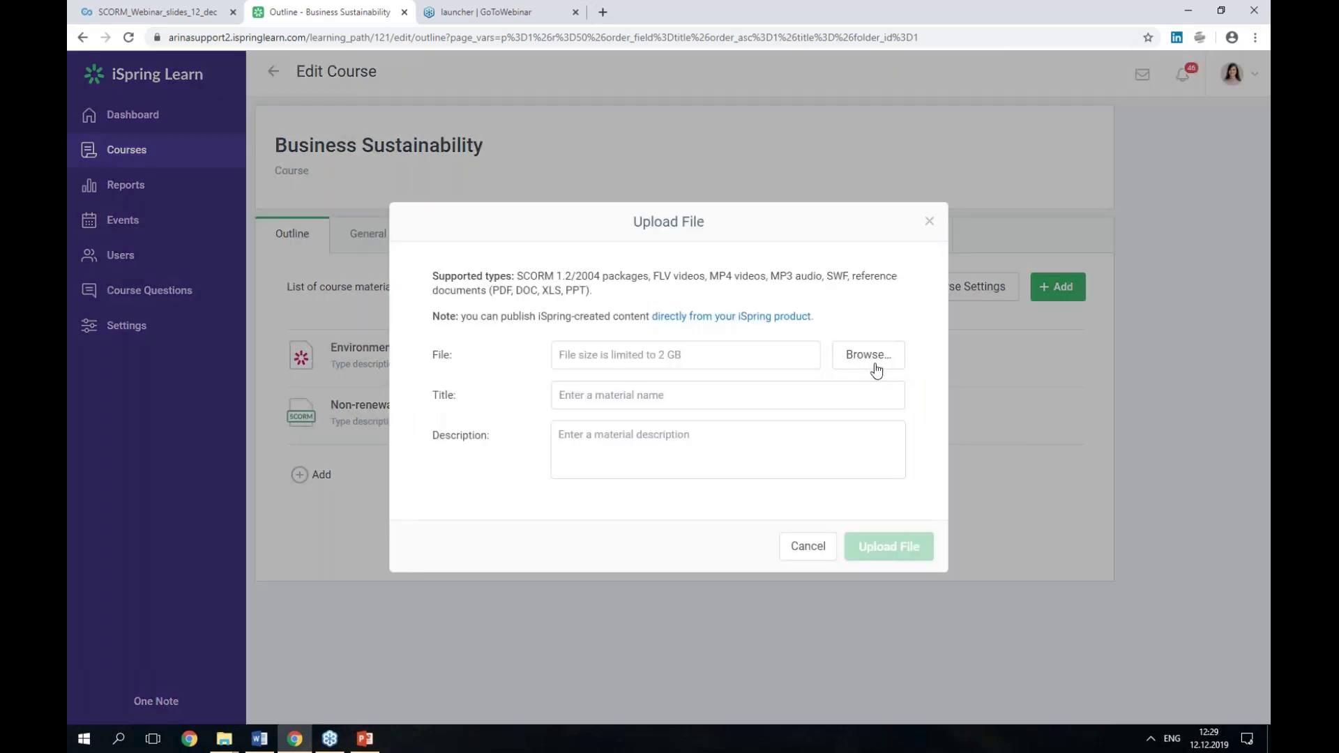
{"action": "left_click", "coordinate": [876, 370]}
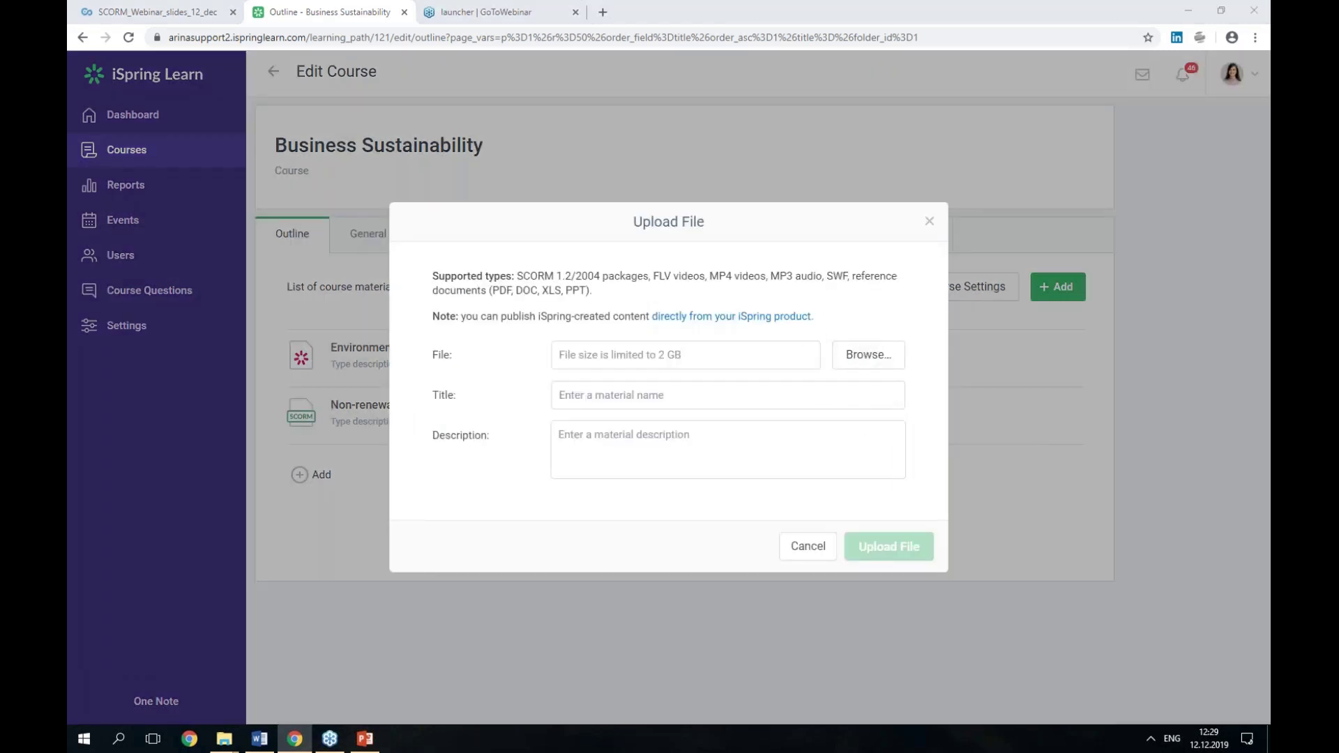
{"action": "left_click_drag", "start_coordinate": [1185, 123], "coordinate": [526, 128]}
{"action": "left_click_drag", "start_coordinate": [392, 300], "coordinate": [390, 229]}
{"action": "left_click", "coordinate": [308, 237]}
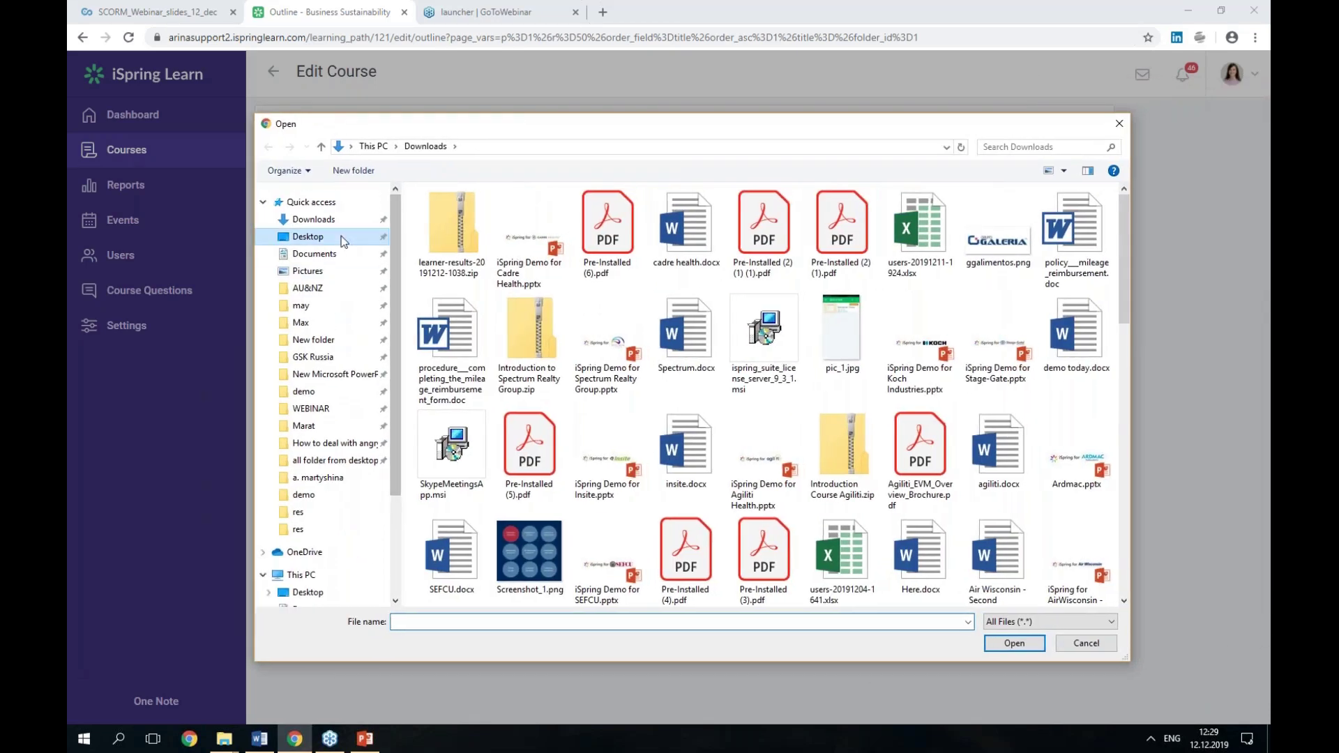
{"action": "double_click", "coordinate": [492, 252]}
{"action": "double_click", "coordinate": [491, 245]}
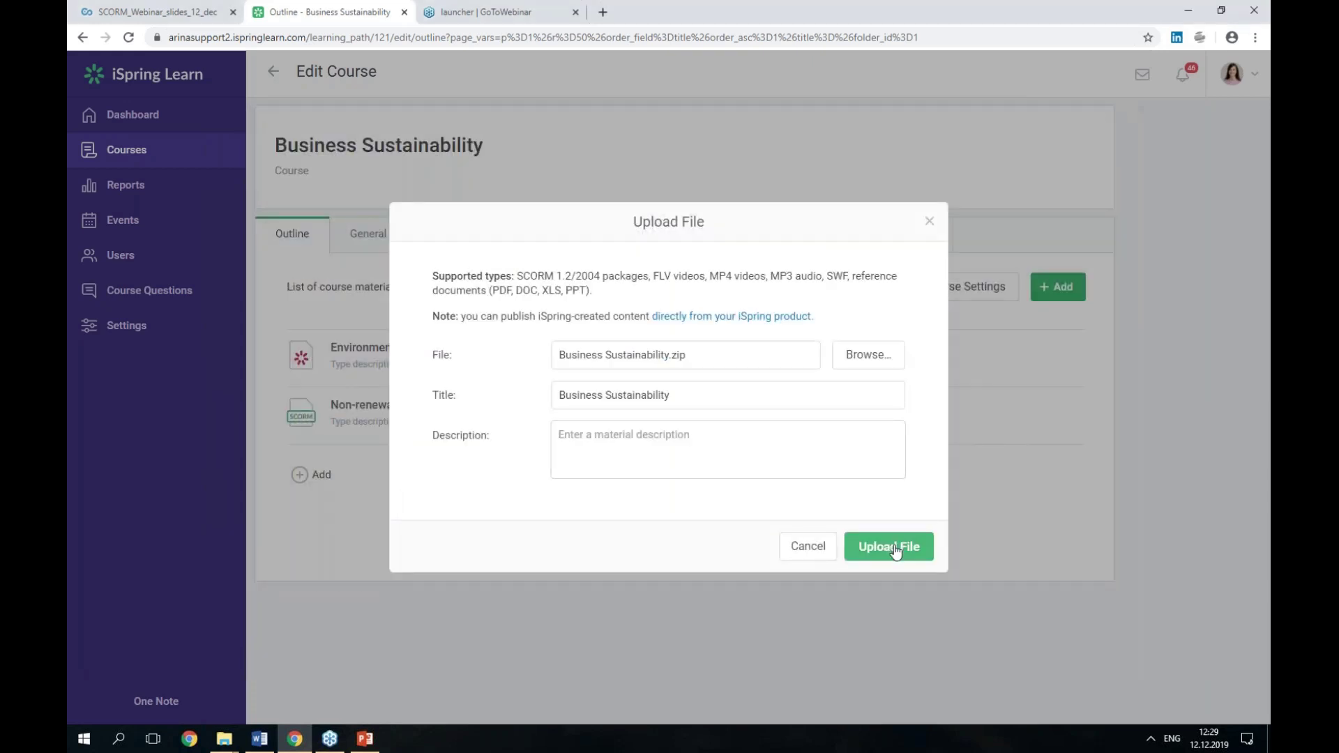
{"action": "left_click", "coordinate": [896, 552]}
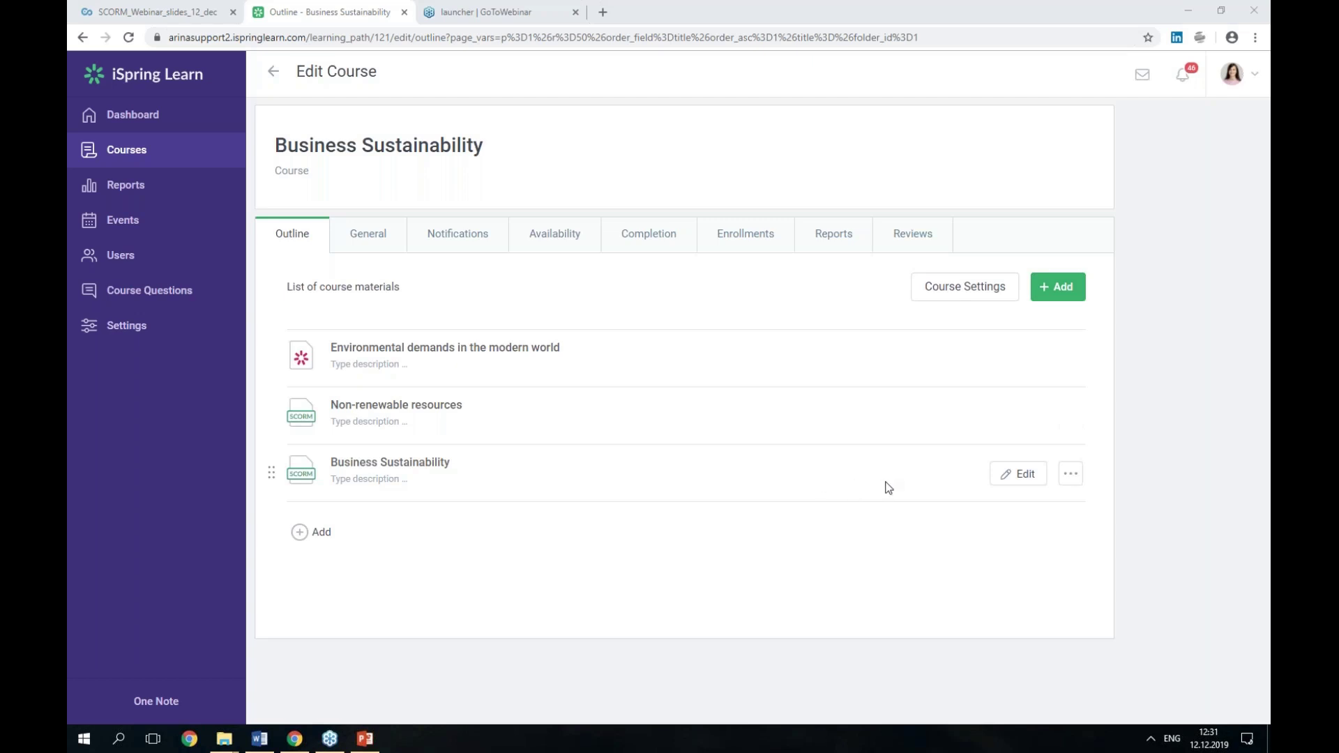
Step: Open a preview of the Business Sustainability SCORM material from the course outline
{"action": "left_click", "coordinate": [1072, 481]}
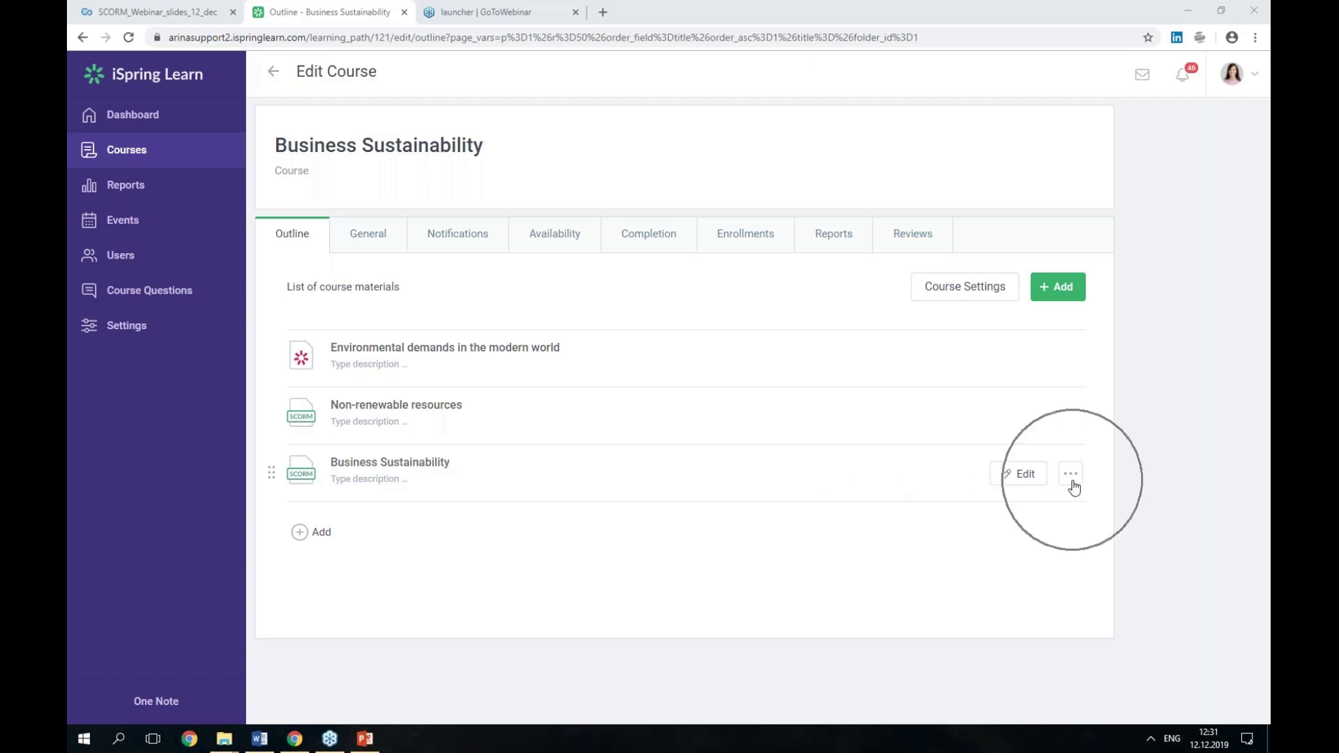
{"action": "left_click", "coordinate": [1073, 485]}
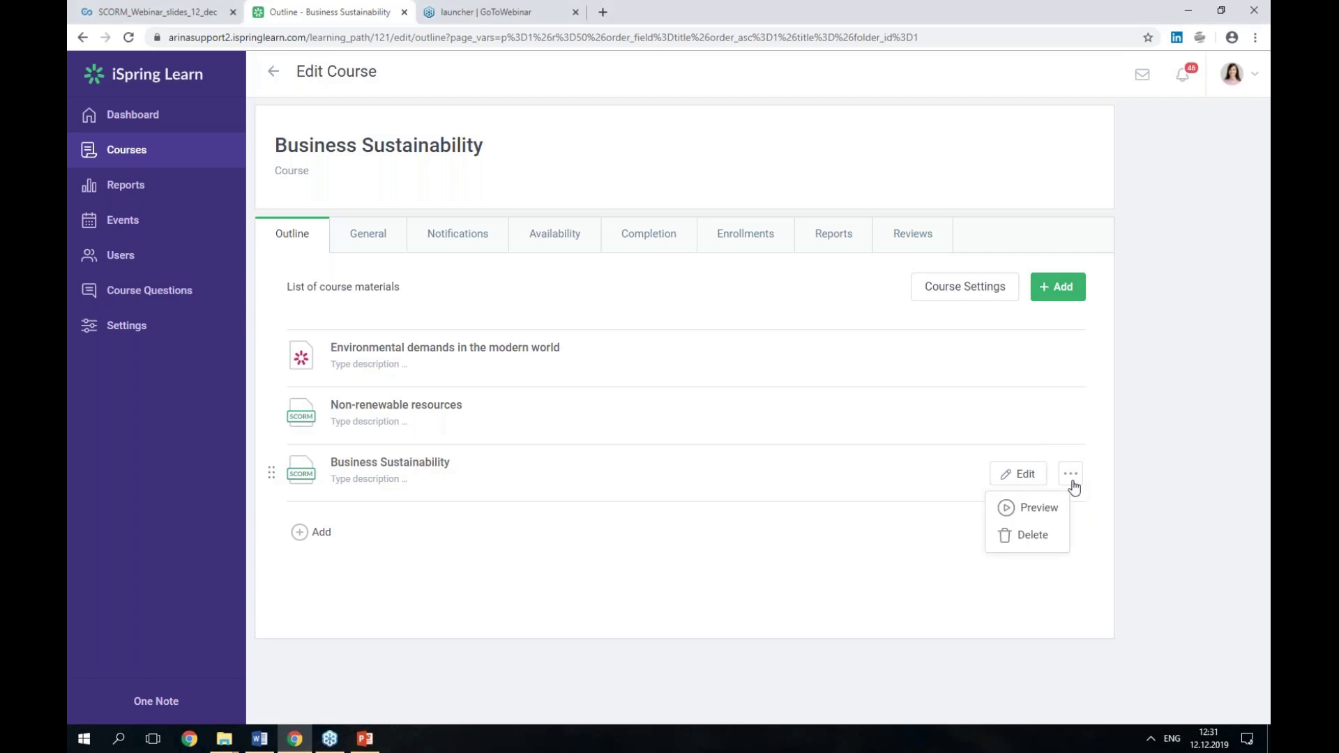
{"action": "left_click", "coordinate": [1039, 509]}
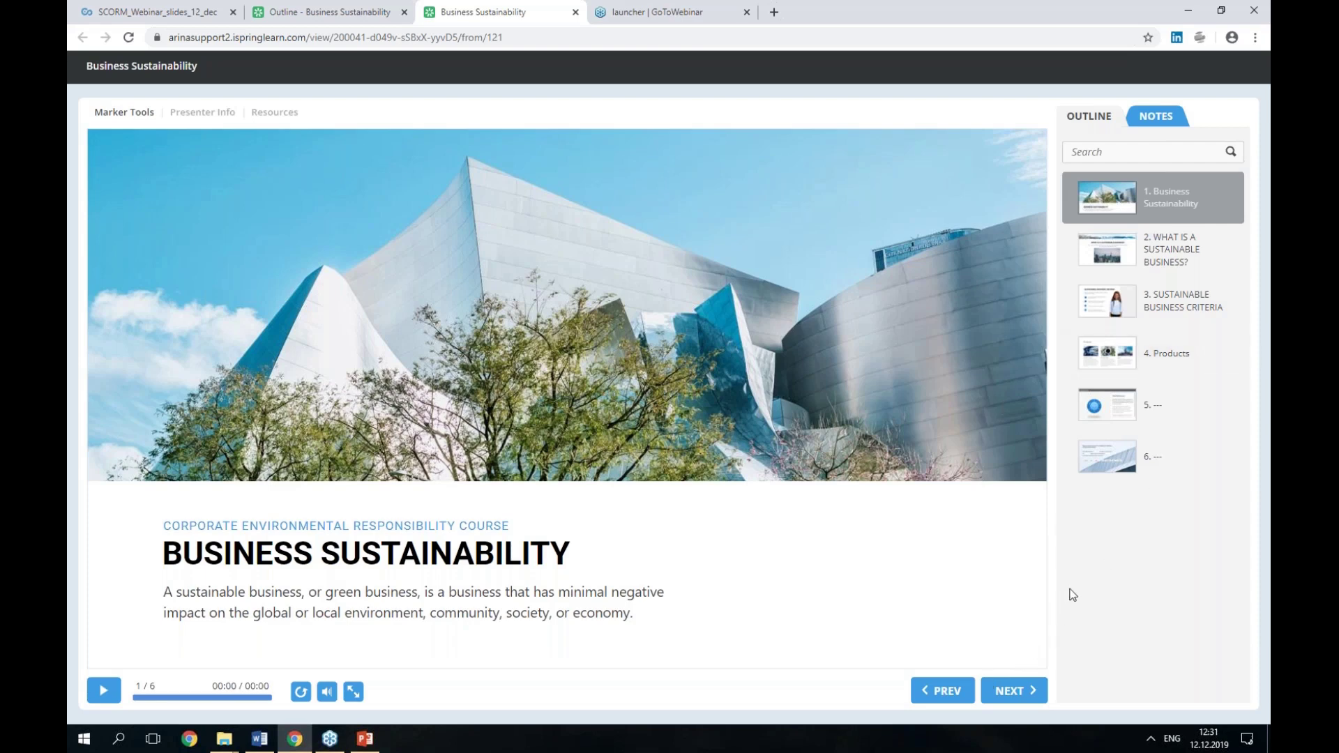
Step: Go through the previewed course up to the Products slide, briefly playing and pausing the embedded video on slide 2
{"action": "left_click", "coordinate": [1020, 688]}
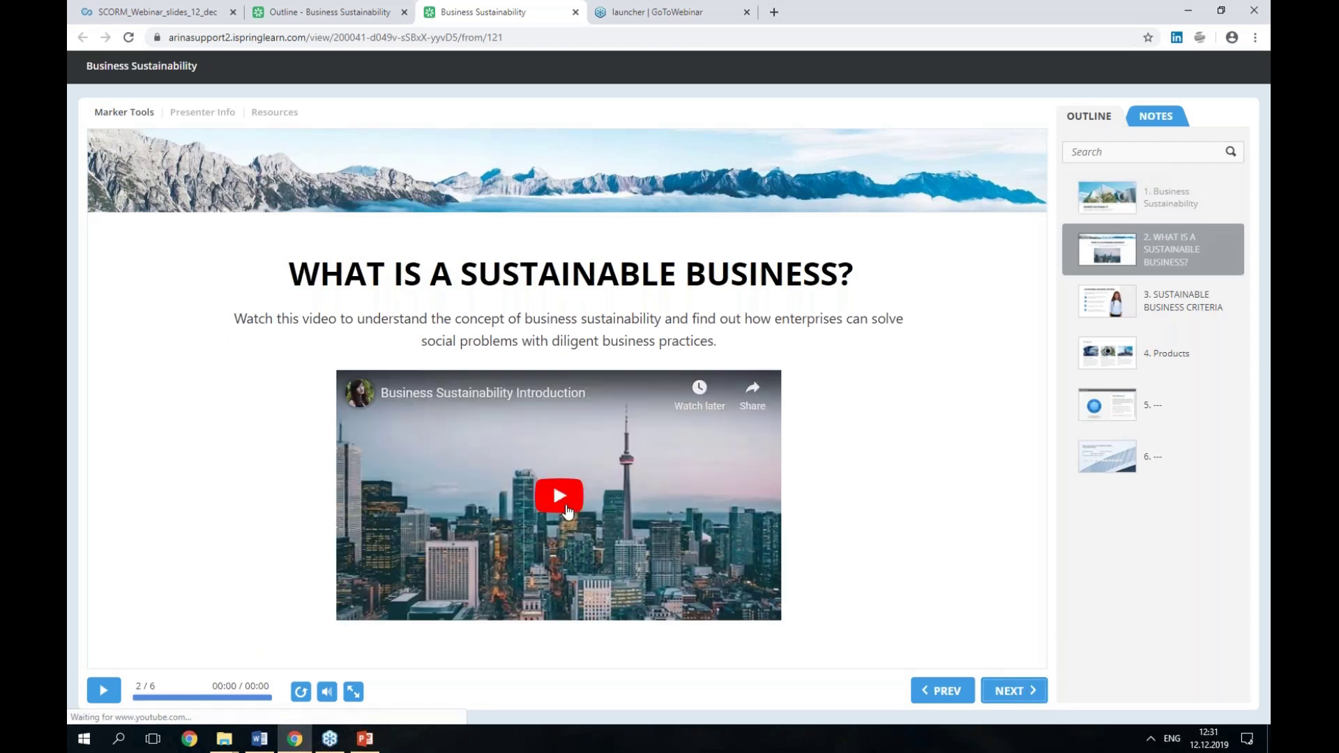
{"action": "left_click", "coordinate": [558, 493]}
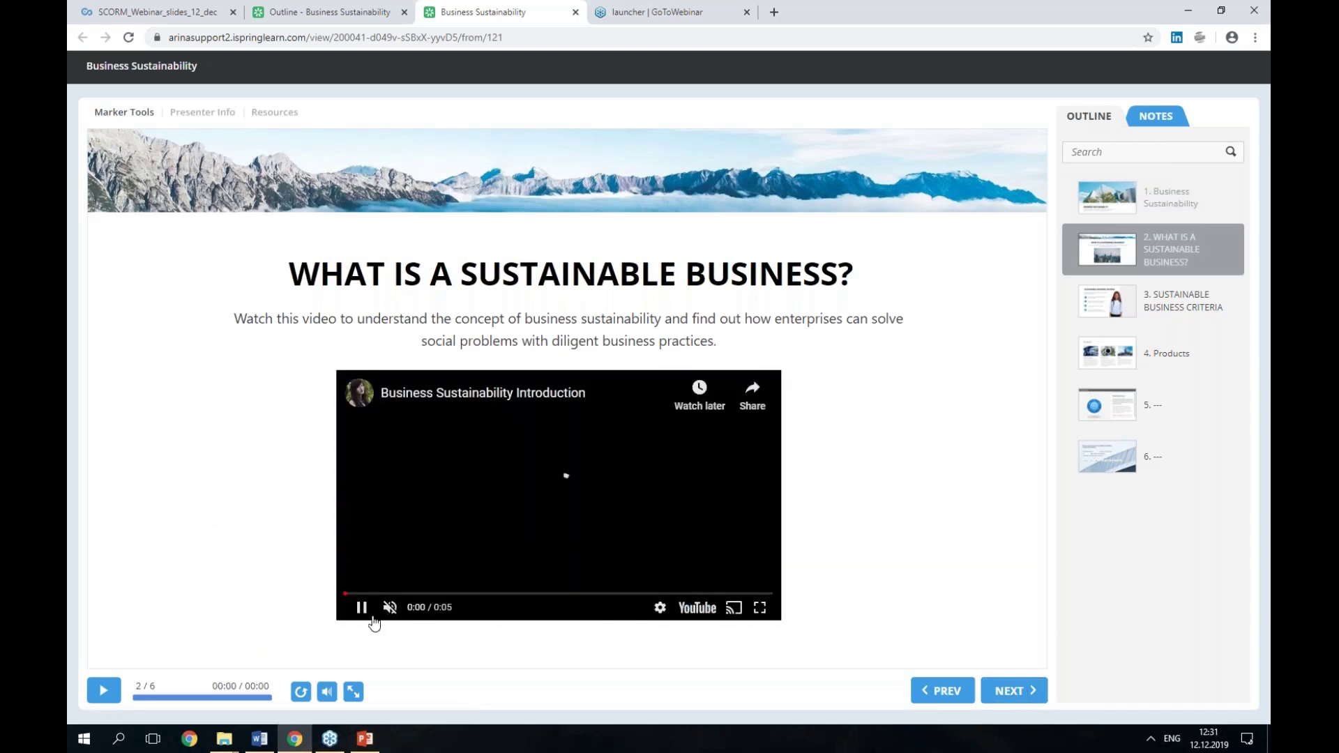
{"action": "left_click", "coordinate": [361, 608]}
{"action": "left_click", "coordinate": [452, 593]}
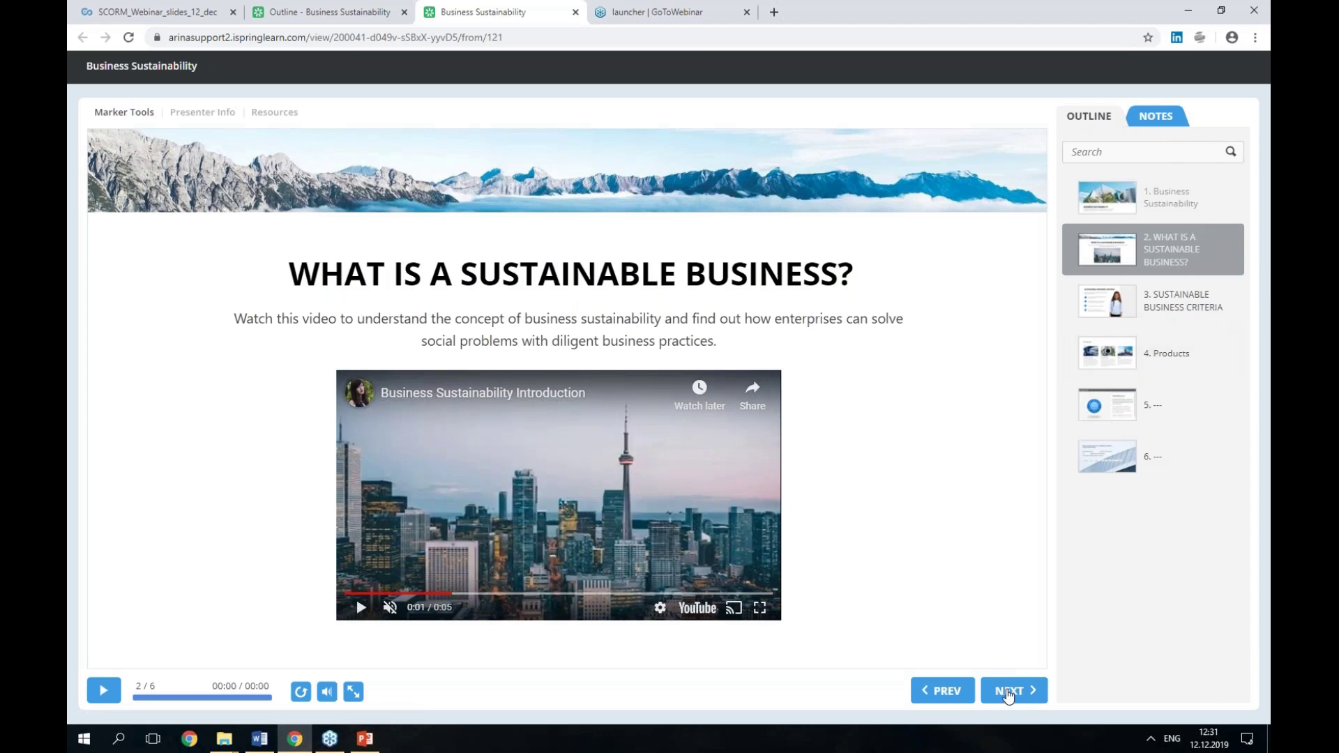
{"action": "left_click", "coordinate": [1011, 692]}
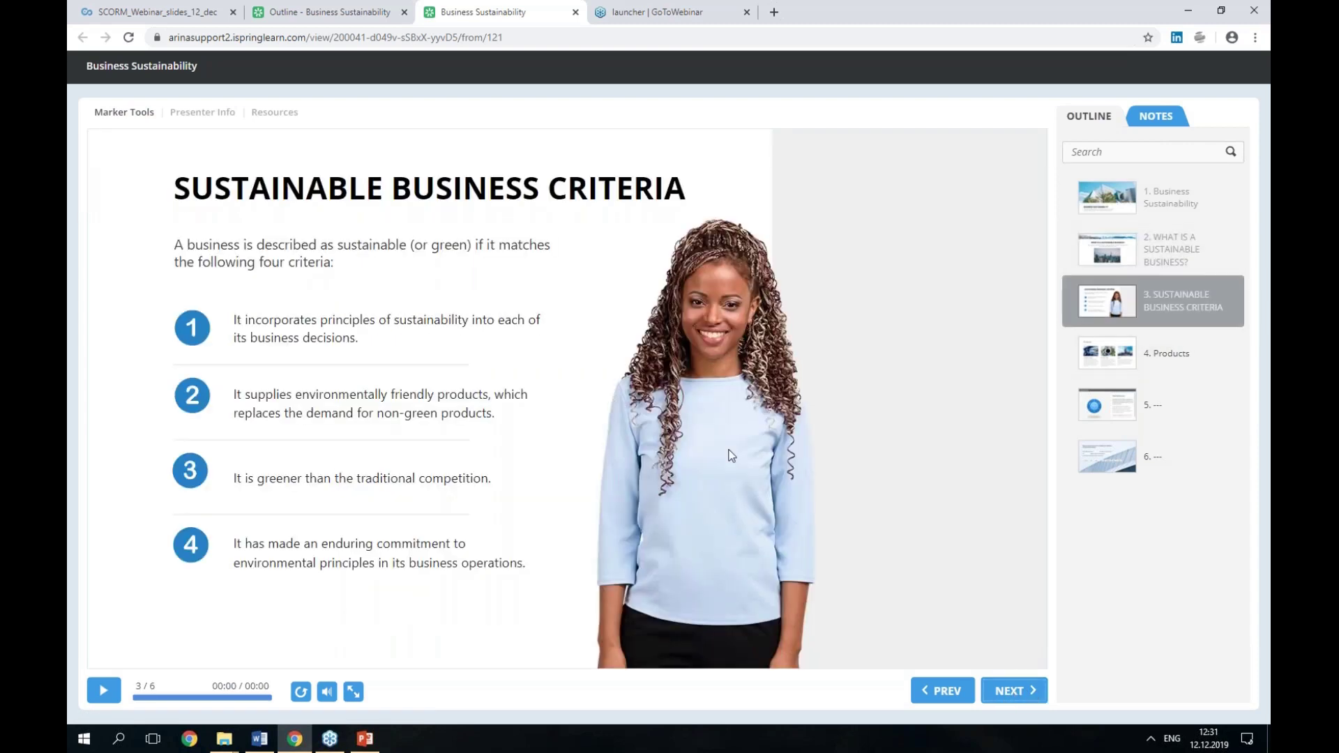
{"action": "left_click", "coordinate": [1014, 692]}
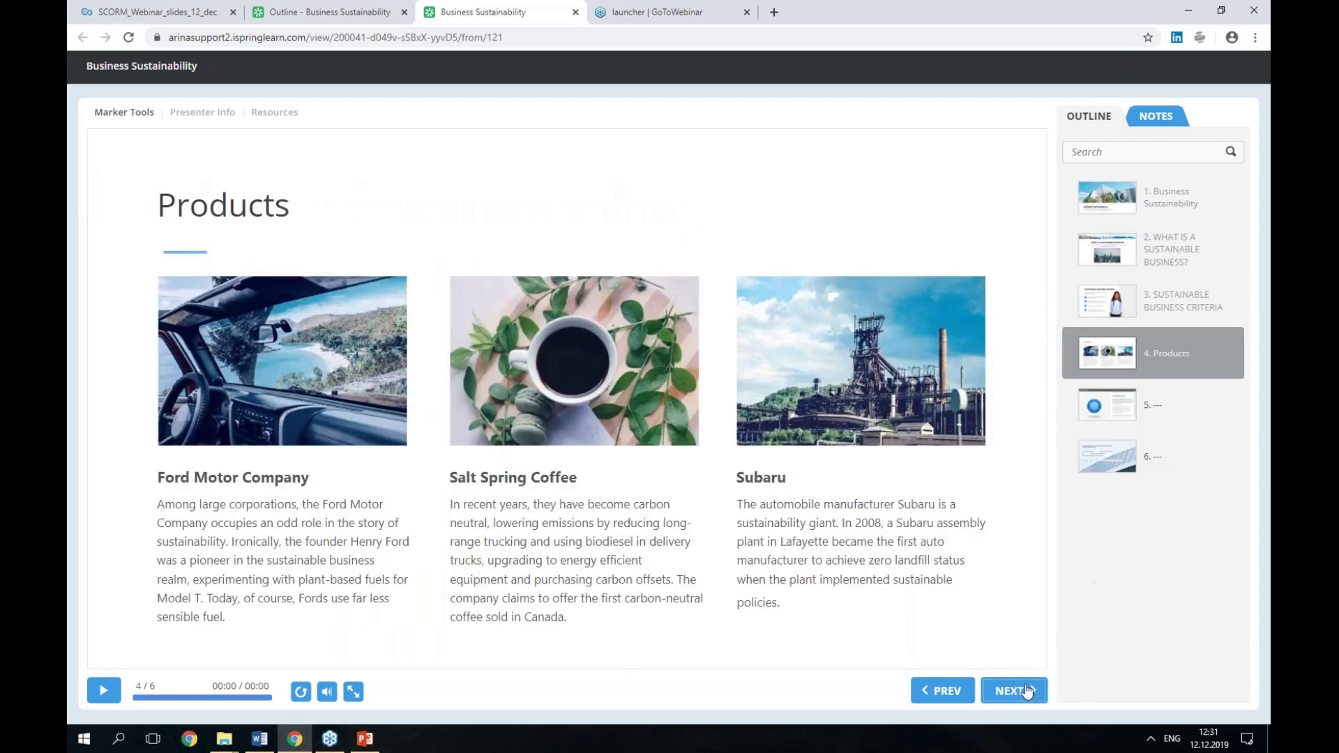
Step: Try out the Triple Bottom Line interaction on slide 5 by viewing its Profit, People, Planet and central sections
{"action": "left_click", "coordinate": [1144, 420]}
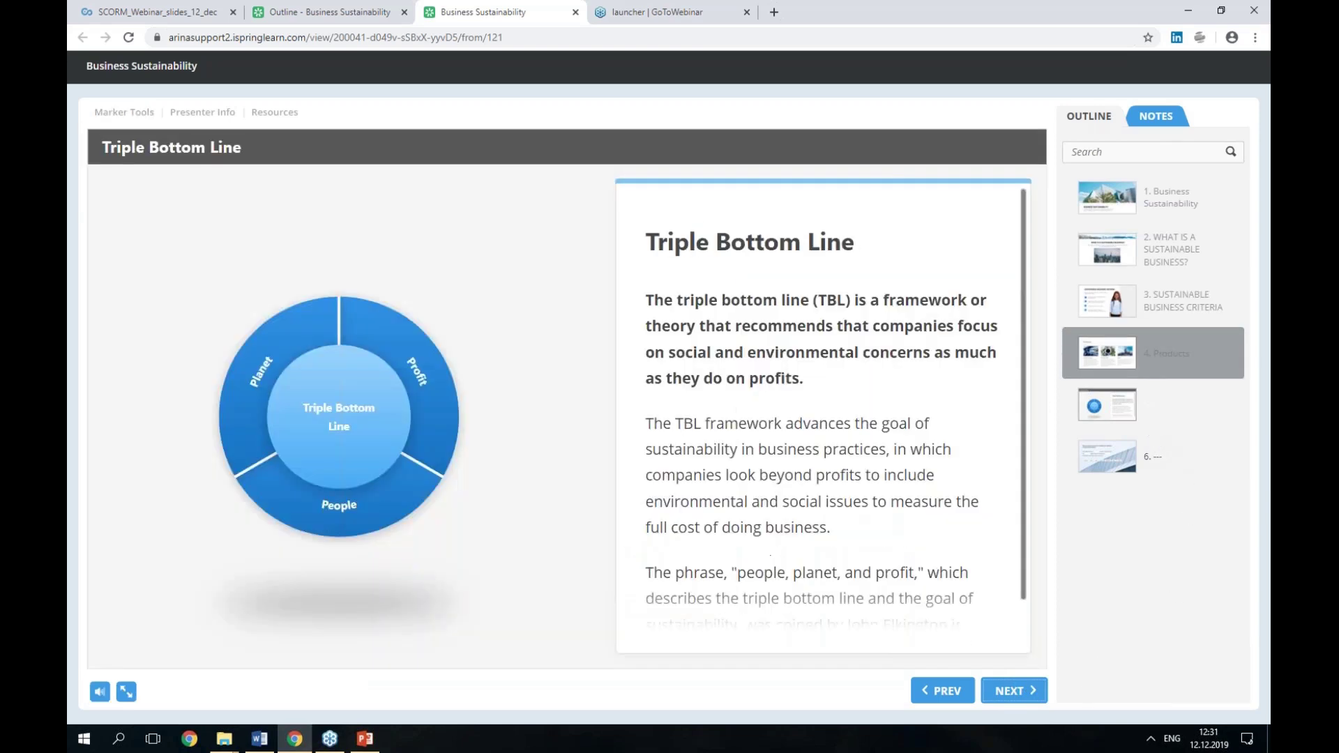
{"action": "left_click", "coordinate": [424, 396]}
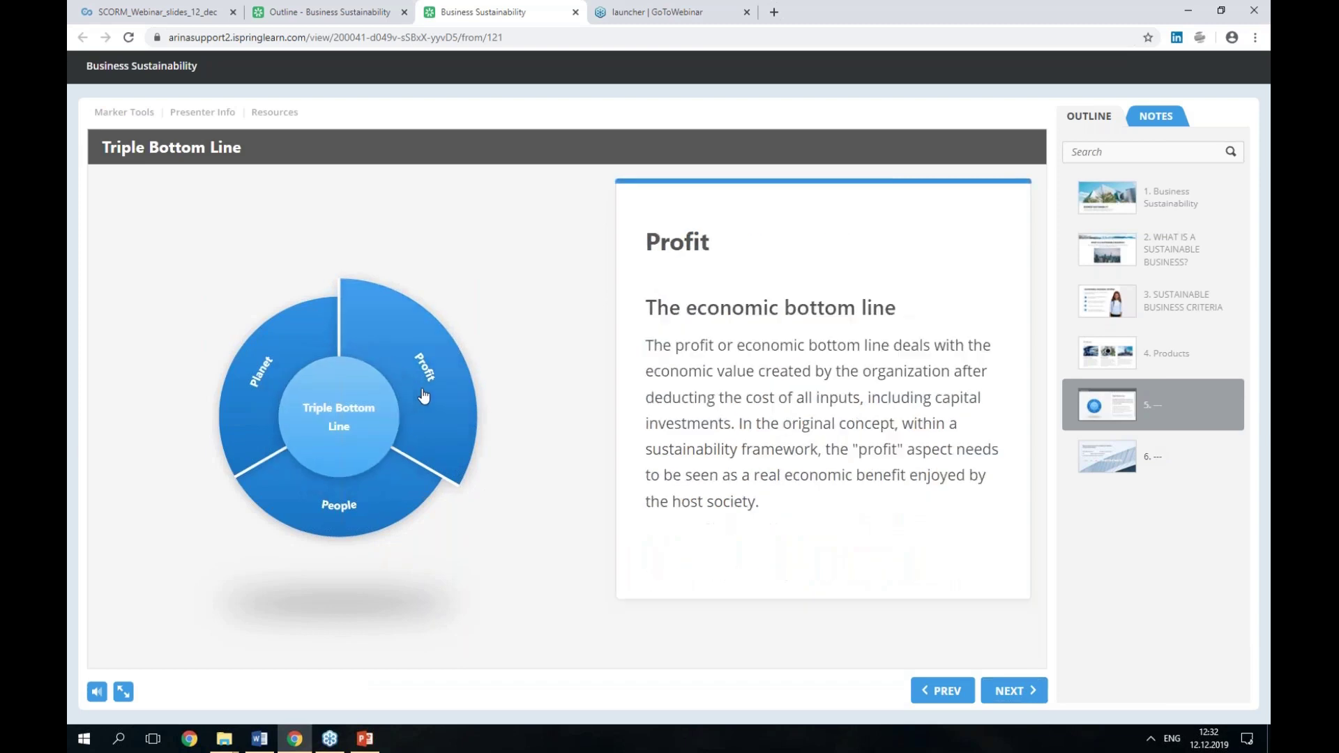
{"action": "left_click", "coordinate": [319, 511]}
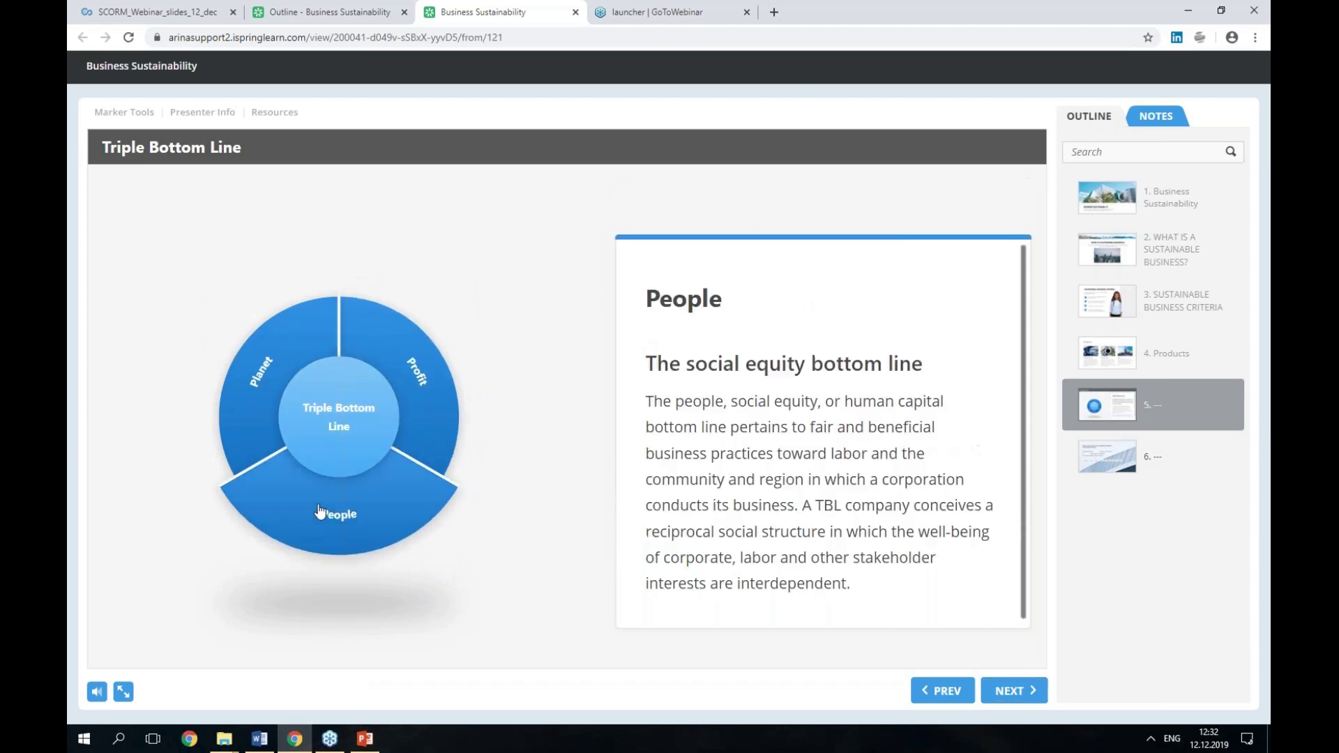
{"action": "left_click", "coordinate": [263, 407]}
{"action": "left_click", "coordinate": [335, 442]}
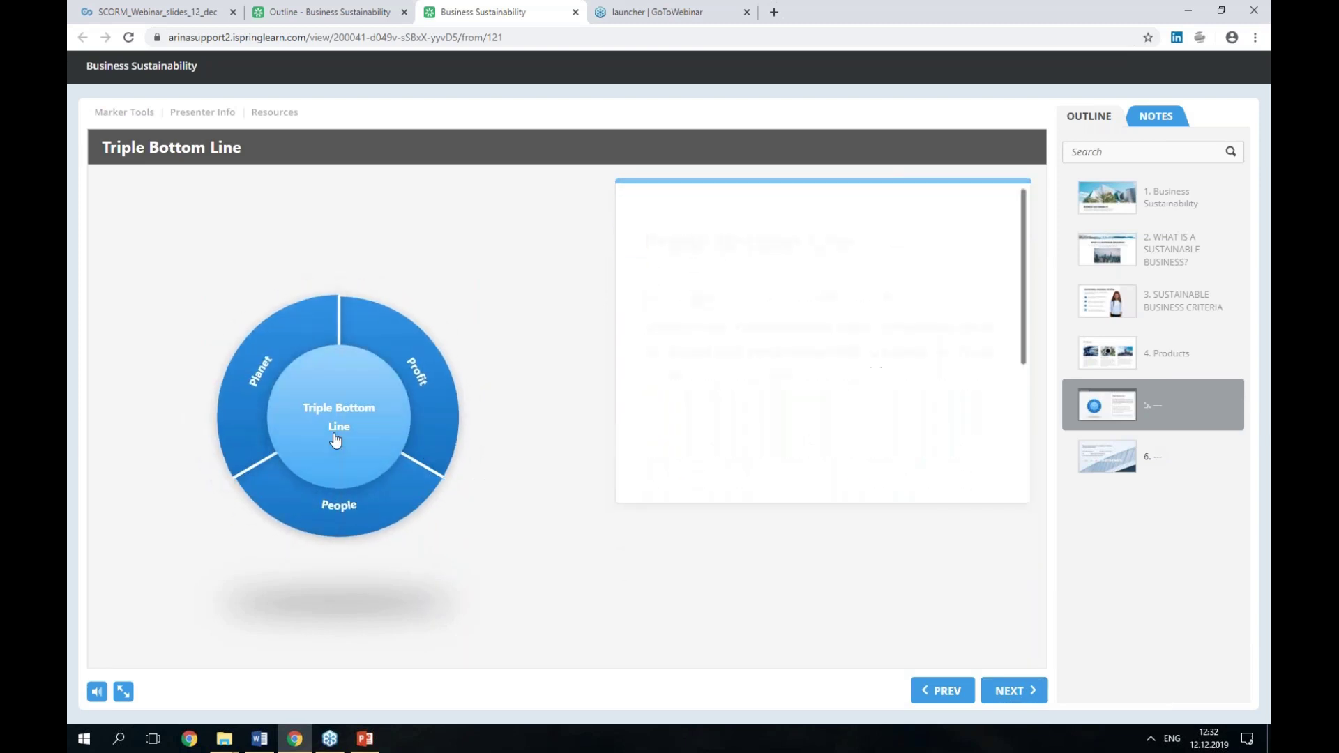
{"action": "scroll", "coordinate": [908, 333], "scroll_direction": "down", "scroll_amount": 1}
{"action": "left_click", "coordinate": [459, 403]}
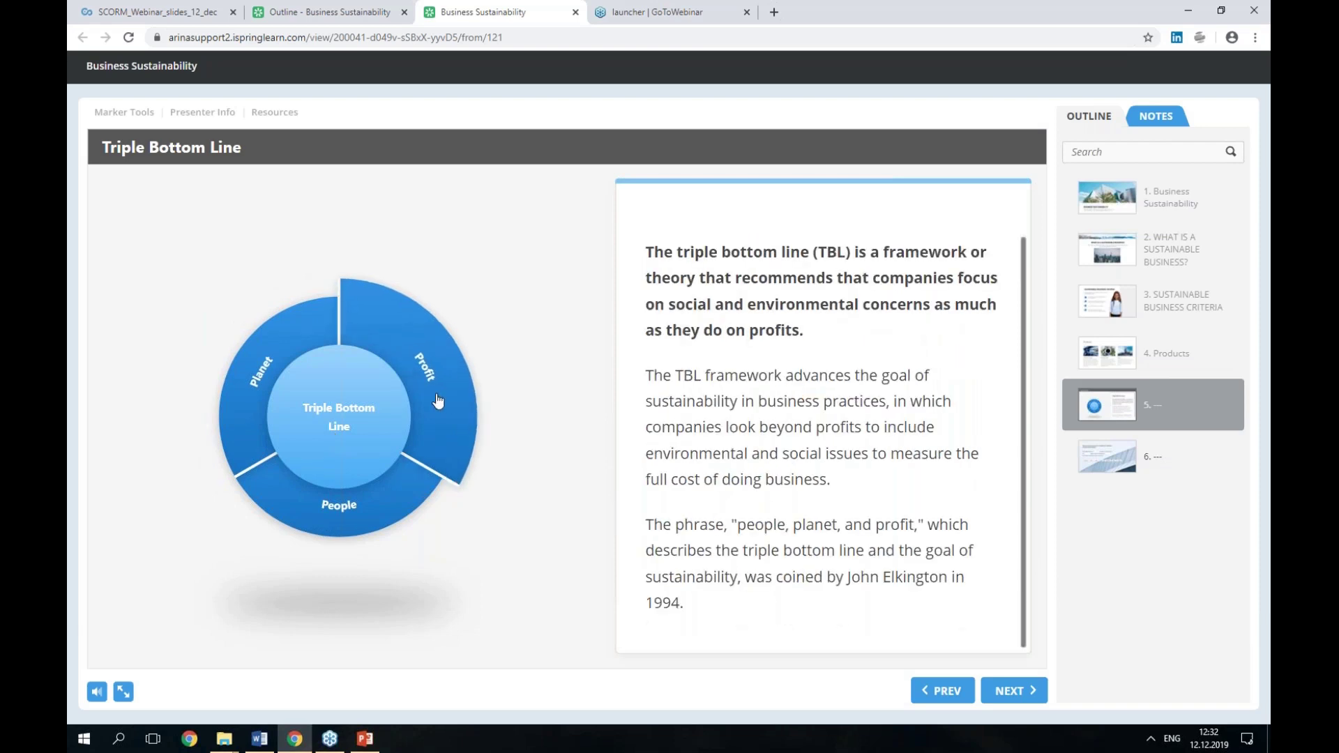
Step: Start the quiz on slide 6, fill question 1's blanks with green, minimal and corporate, submit, and continue to question 2
{"action": "left_click", "coordinate": [1183, 460]}
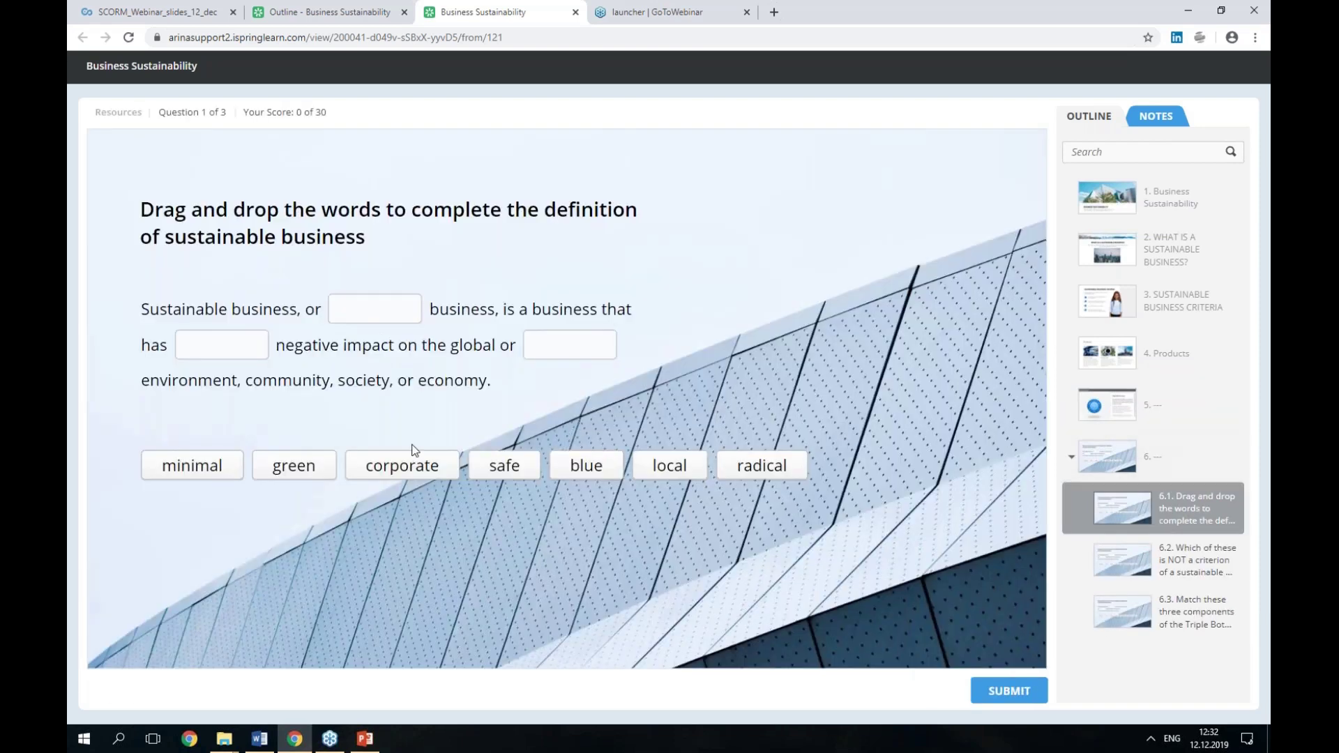
{"action": "left_click_drag", "start_coordinate": [260, 479], "coordinate": [370, 310]}
{"action": "left_click_drag", "start_coordinate": [213, 473], "coordinate": [222, 349]}
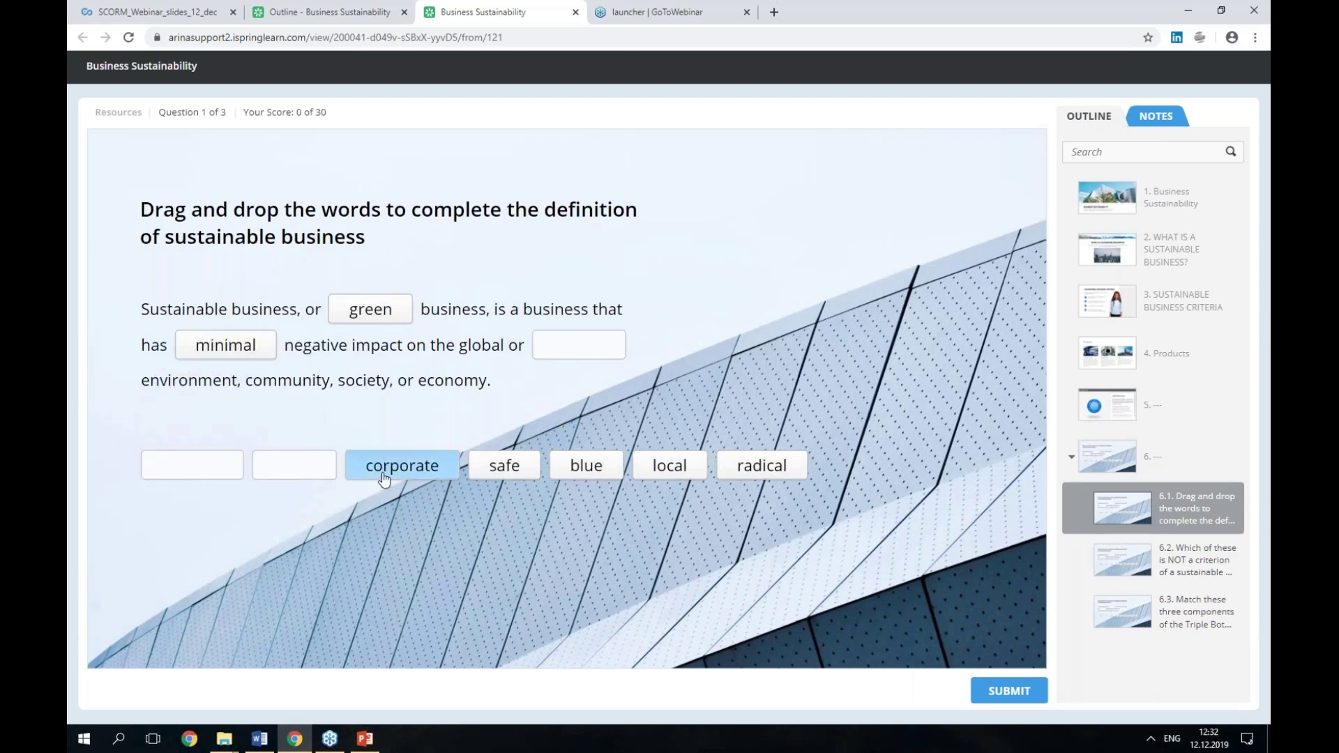
{"action": "left_click_drag", "start_coordinate": [403, 467], "coordinate": [577, 346]}
{"action": "left_click", "coordinate": [1009, 693]}
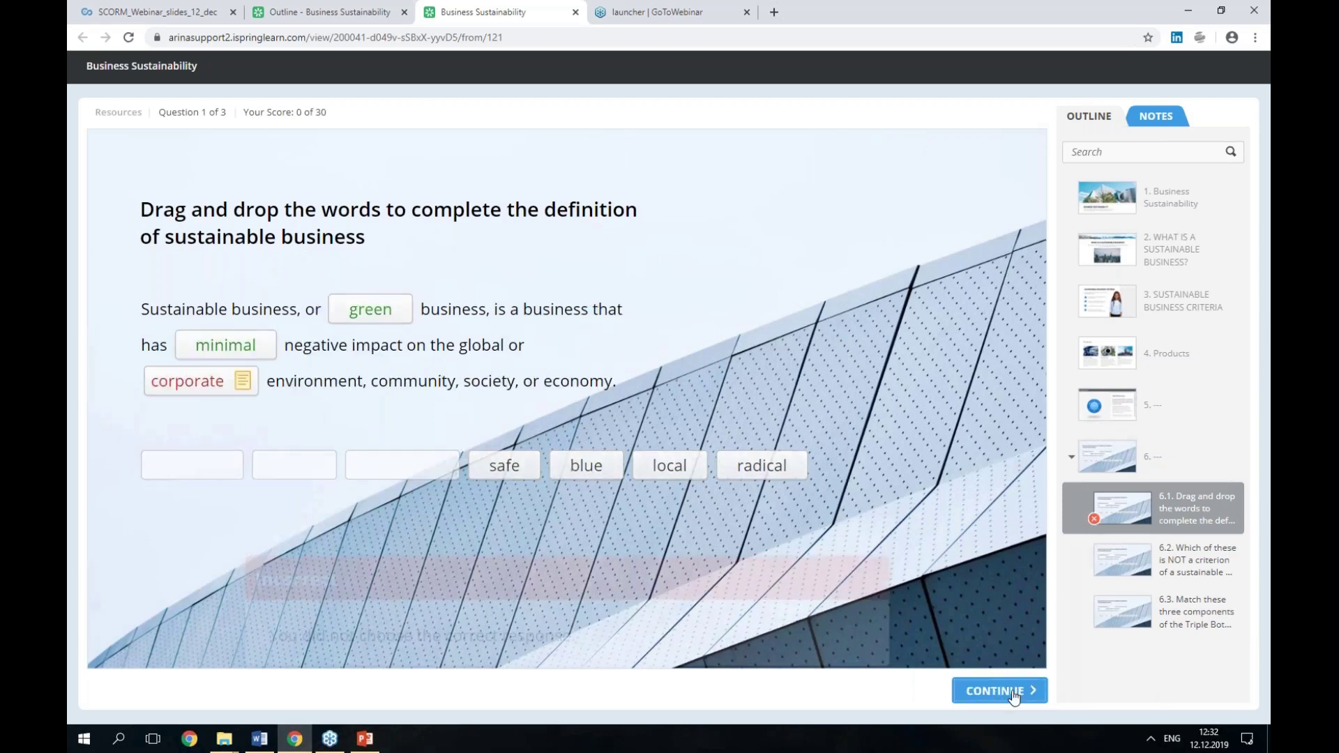
{"action": "left_click", "coordinate": [1009, 693]}
Step: Answer question 2 with the option about supplying environmentally friendly products, submit it, and continue to question 3
{"action": "left_click", "coordinate": [335, 325]}
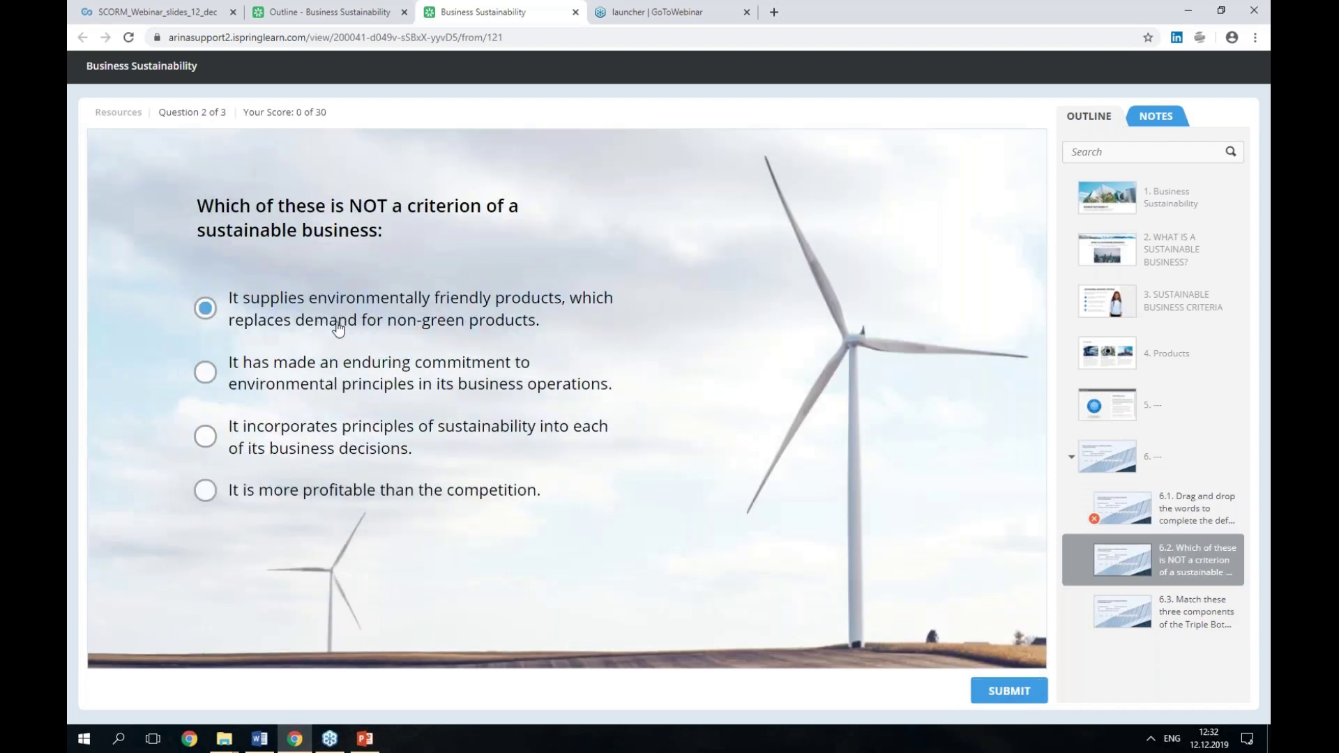
{"action": "left_click", "coordinate": [1010, 692]}
{"action": "left_click", "coordinate": [1013, 695]}
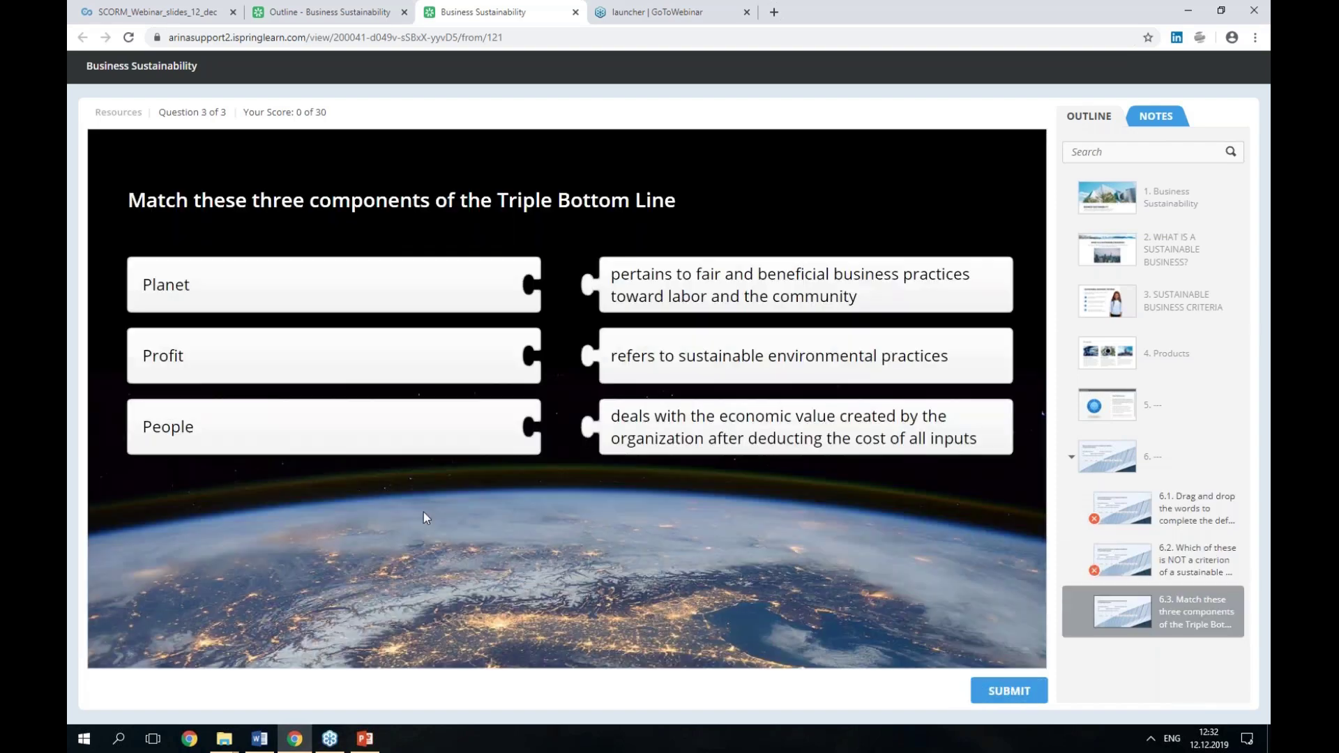
Step: Match Planet with fair practices, Profit with economic value and People with environmental practices in question 3, submit, and view the quiz results
{"action": "left_click_drag", "start_coordinate": [684, 297], "coordinate": [593, 293]}
{"action": "left_click_drag", "start_coordinate": [722, 358], "coordinate": [564, 439]}
{"action": "left_click_drag", "start_coordinate": [698, 381], "coordinate": [670, 381]}
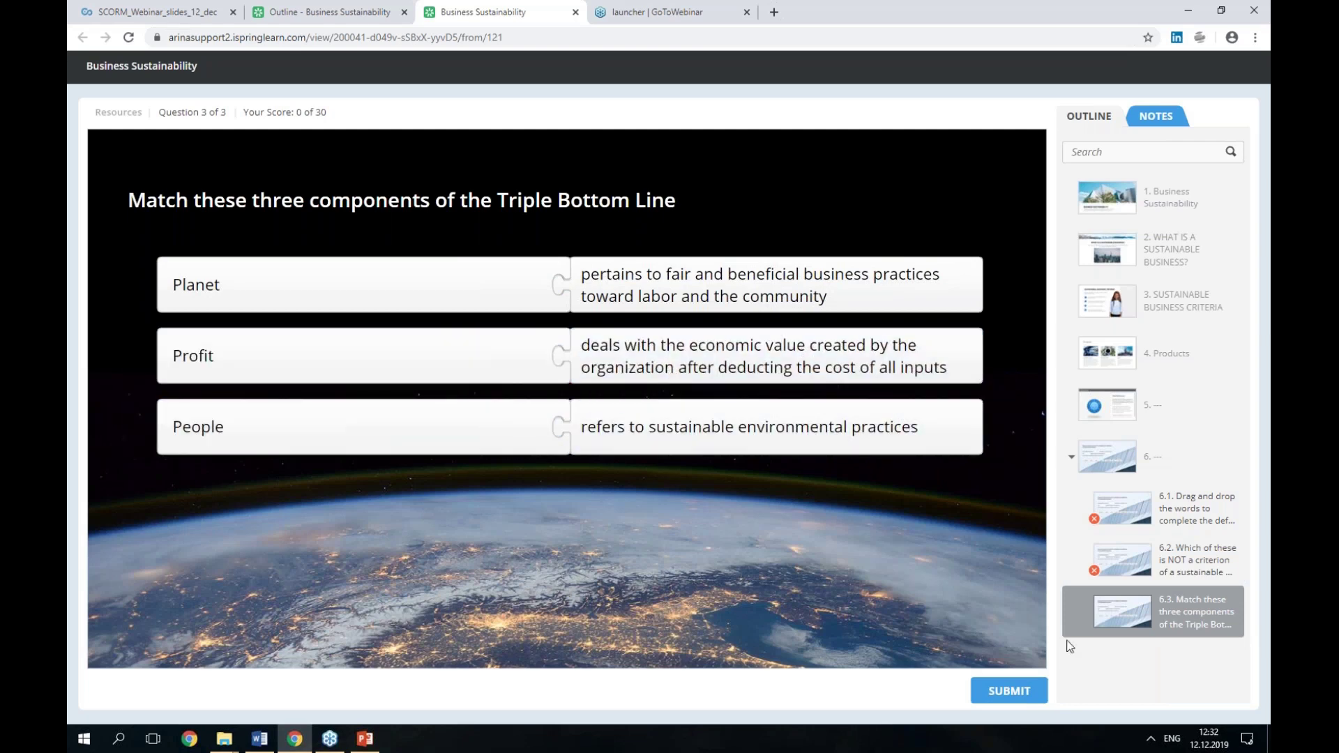
{"action": "left_click", "coordinate": [1017, 696]}
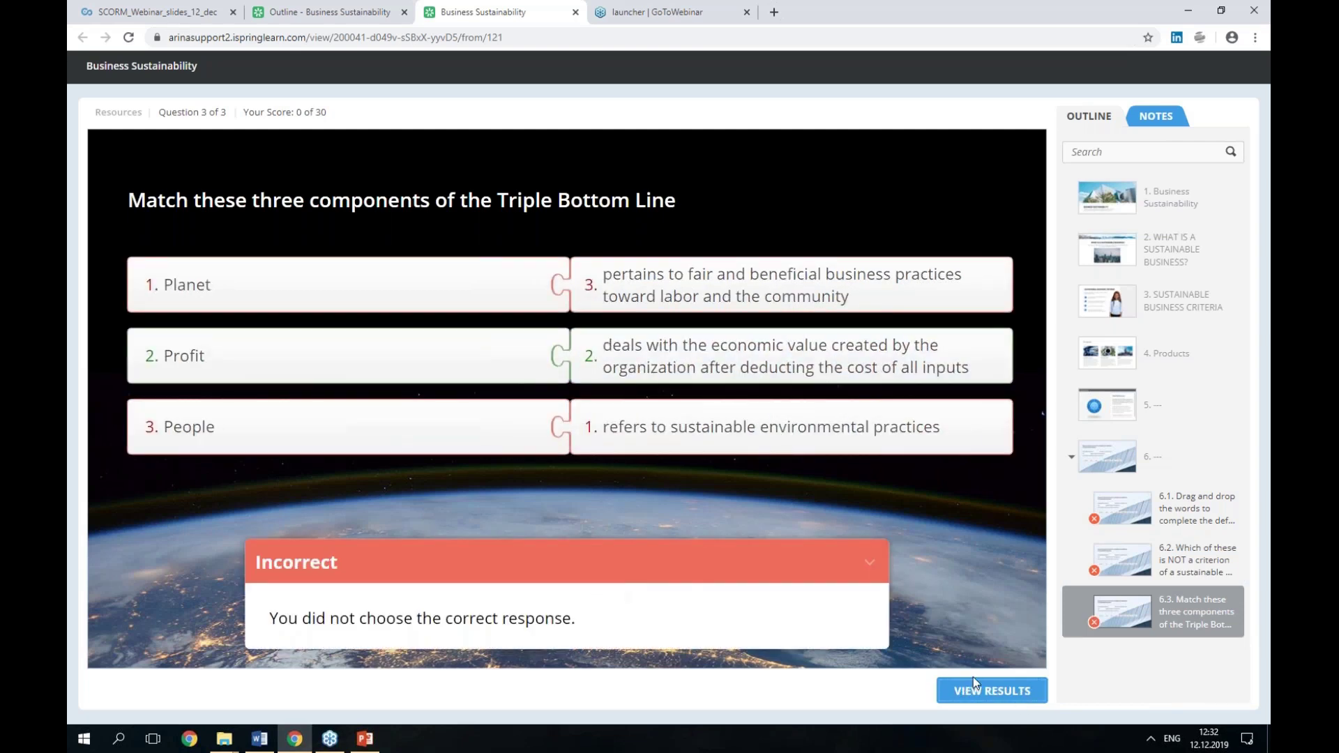
{"action": "left_click", "coordinate": [992, 692]}
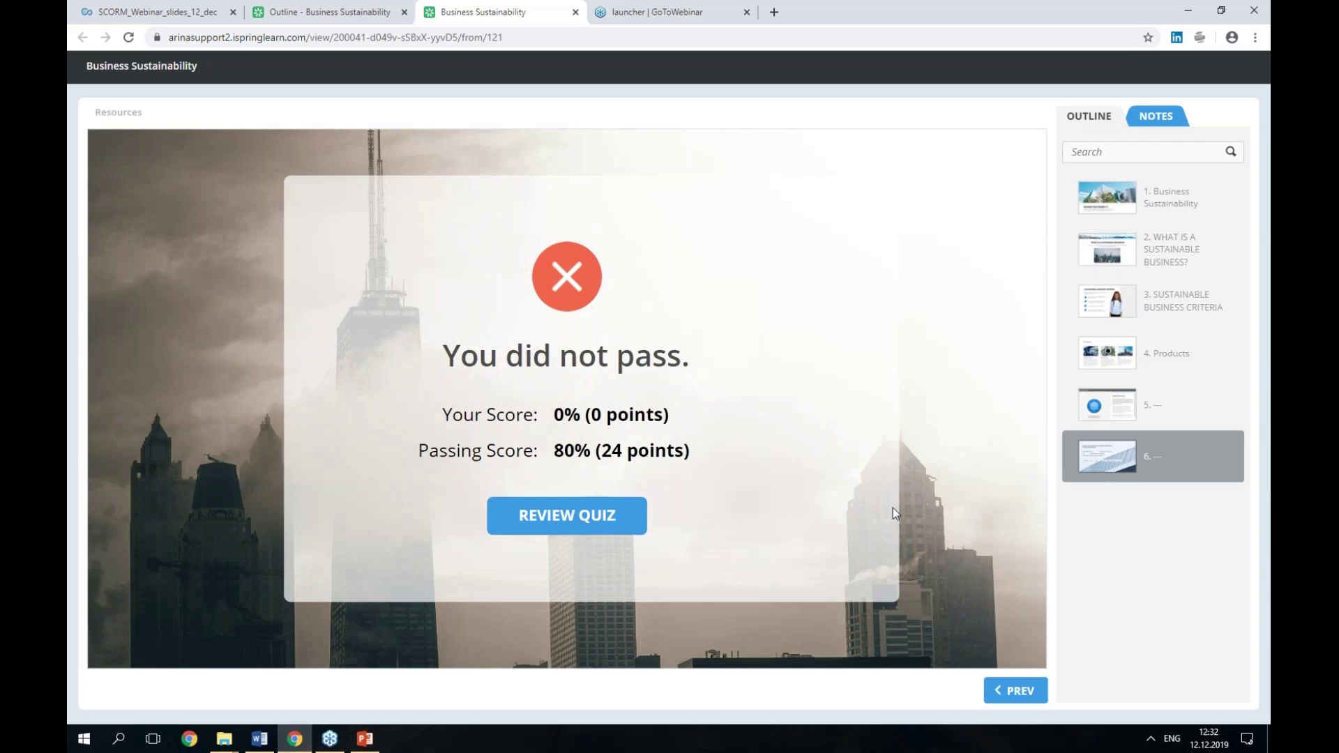
Step: Return to the course administration page and open the Course Progress report from the new beta reports
{"action": "left_click", "coordinate": [354, 10]}
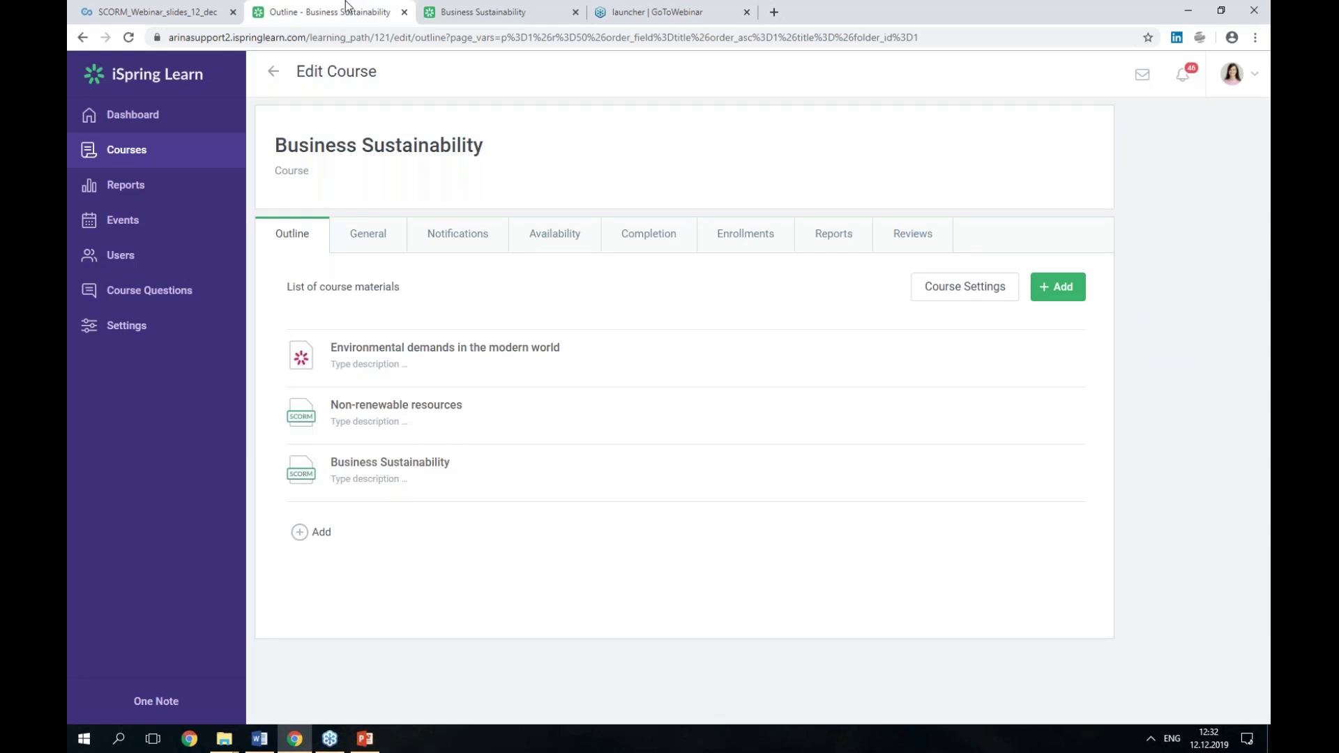
{"action": "left_click", "coordinate": [172, 201]}
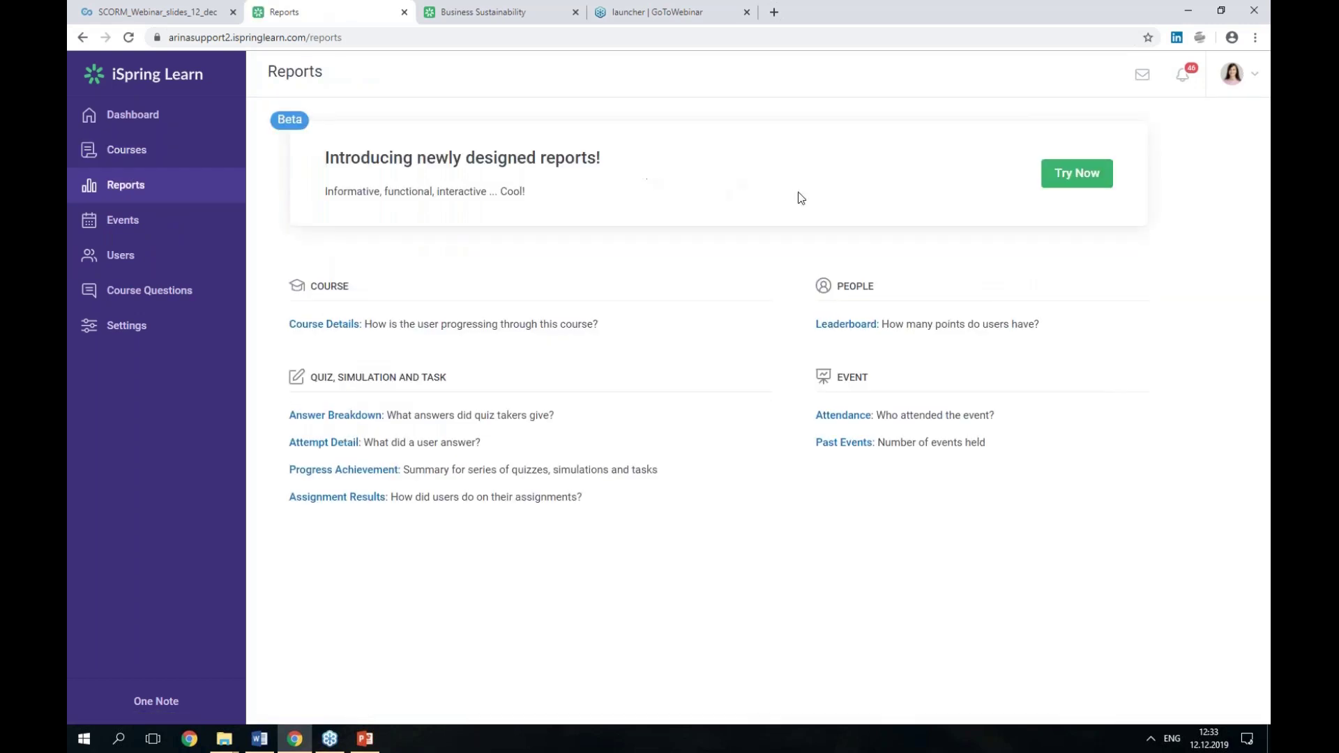
{"action": "left_click", "coordinate": [1110, 180]}
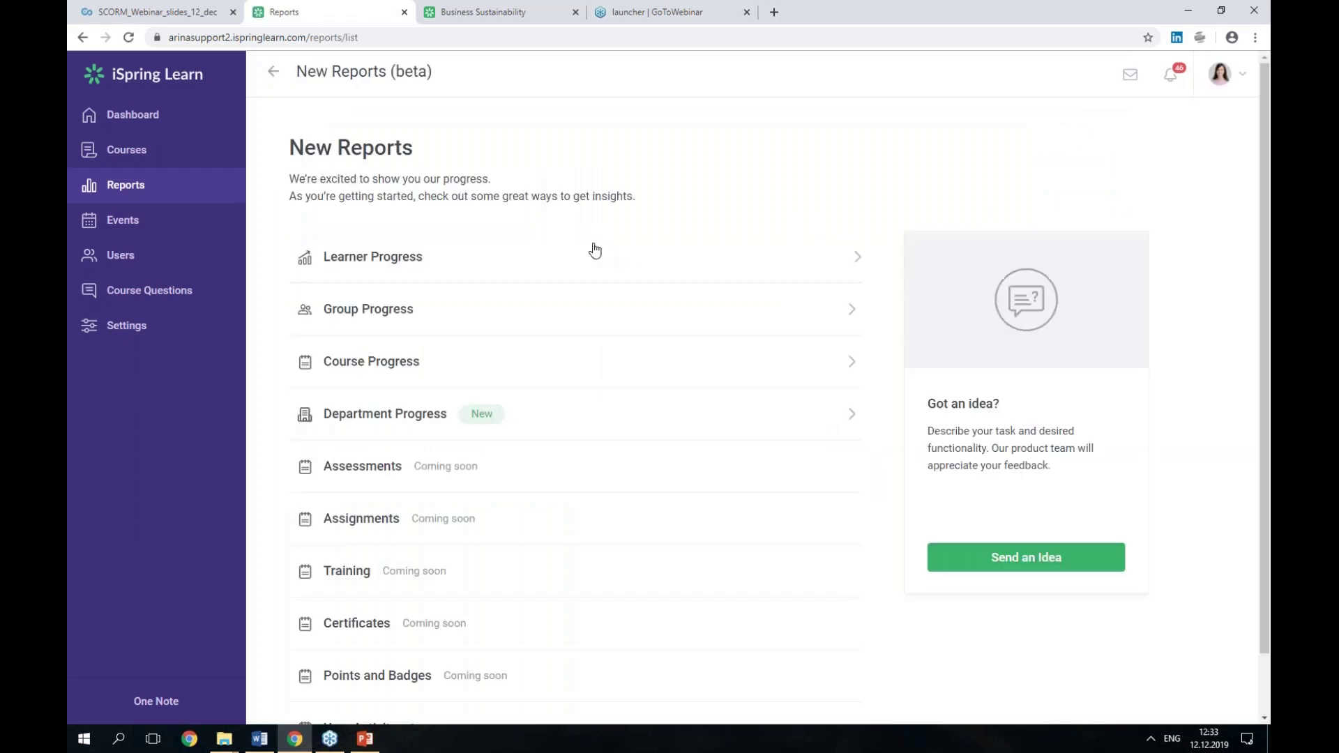
{"action": "left_click", "coordinate": [427, 371]}
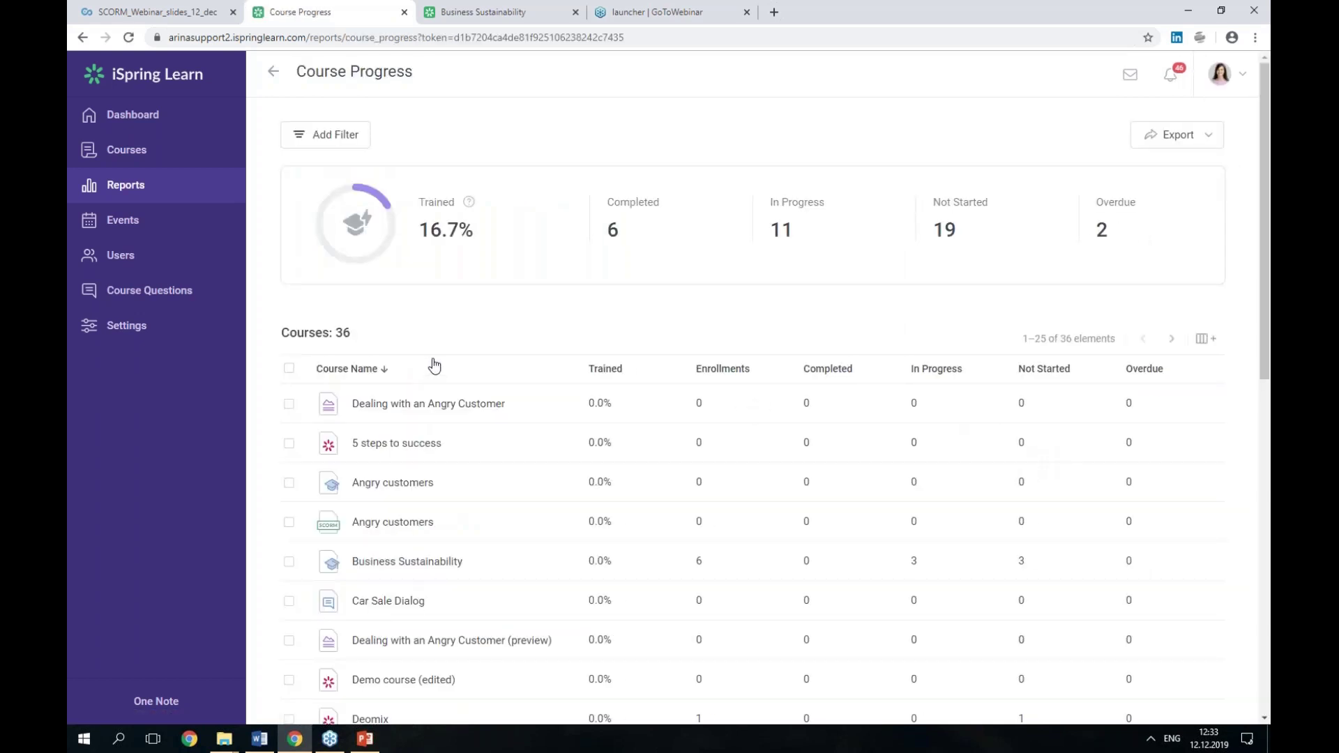
Step: Open the Business Sustainability learner progress report and view the second listed learner's results and completion details
{"action": "left_click", "coordinate": [290, 569]}
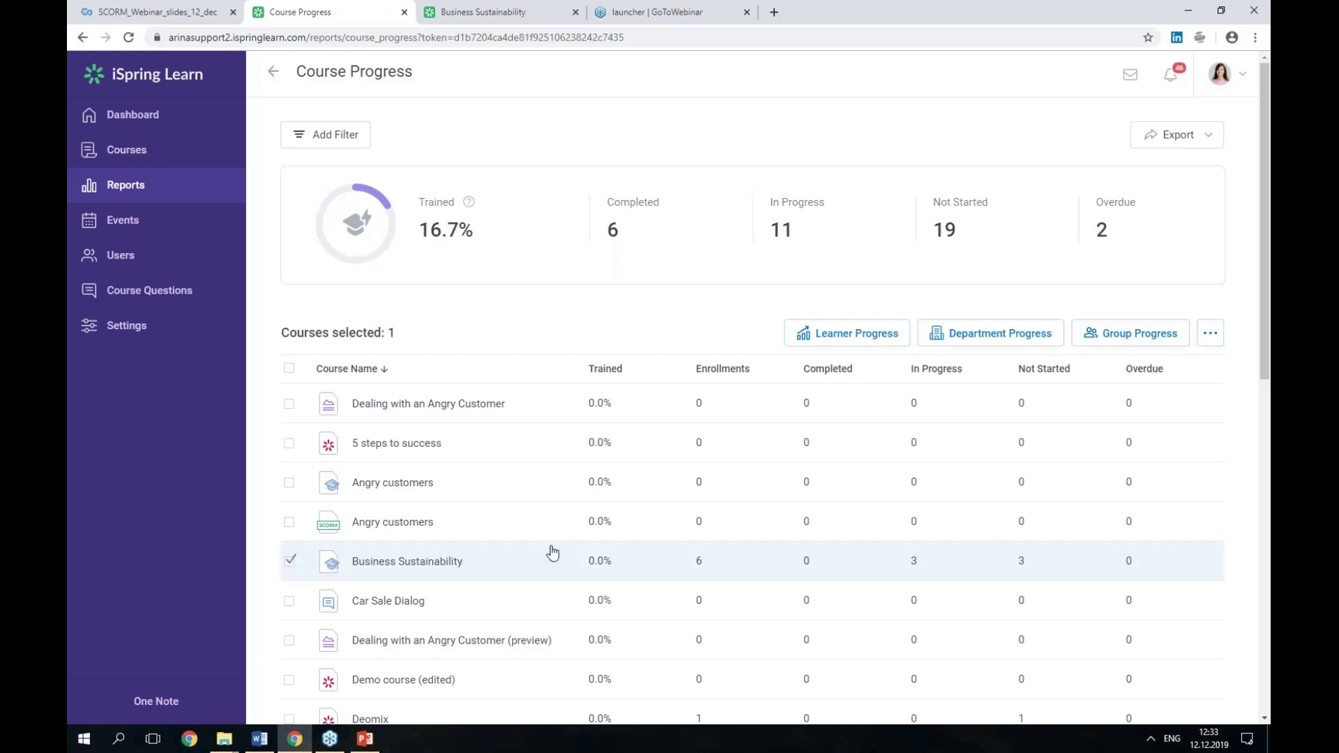
{"action": "left_click", "coordinate": [893, 343]}
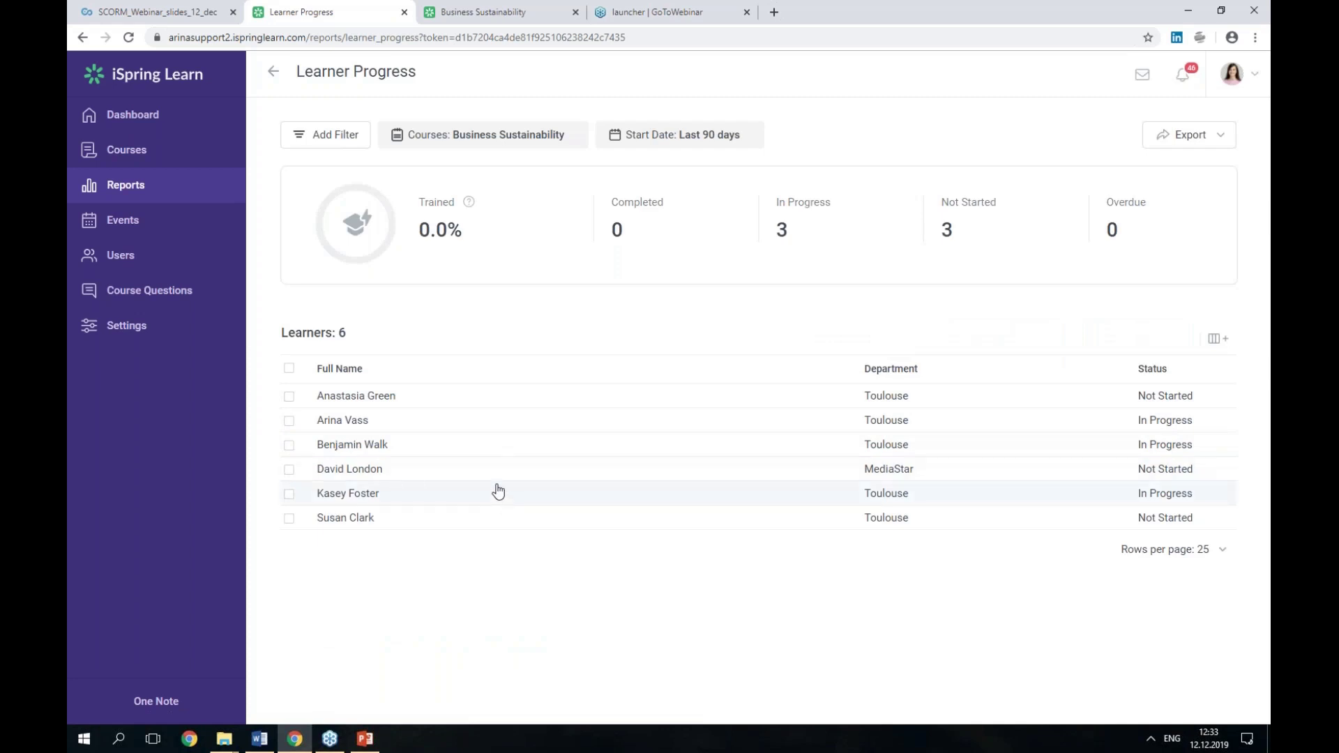
{"action": "left_click", "coordinate": [394, 427]}
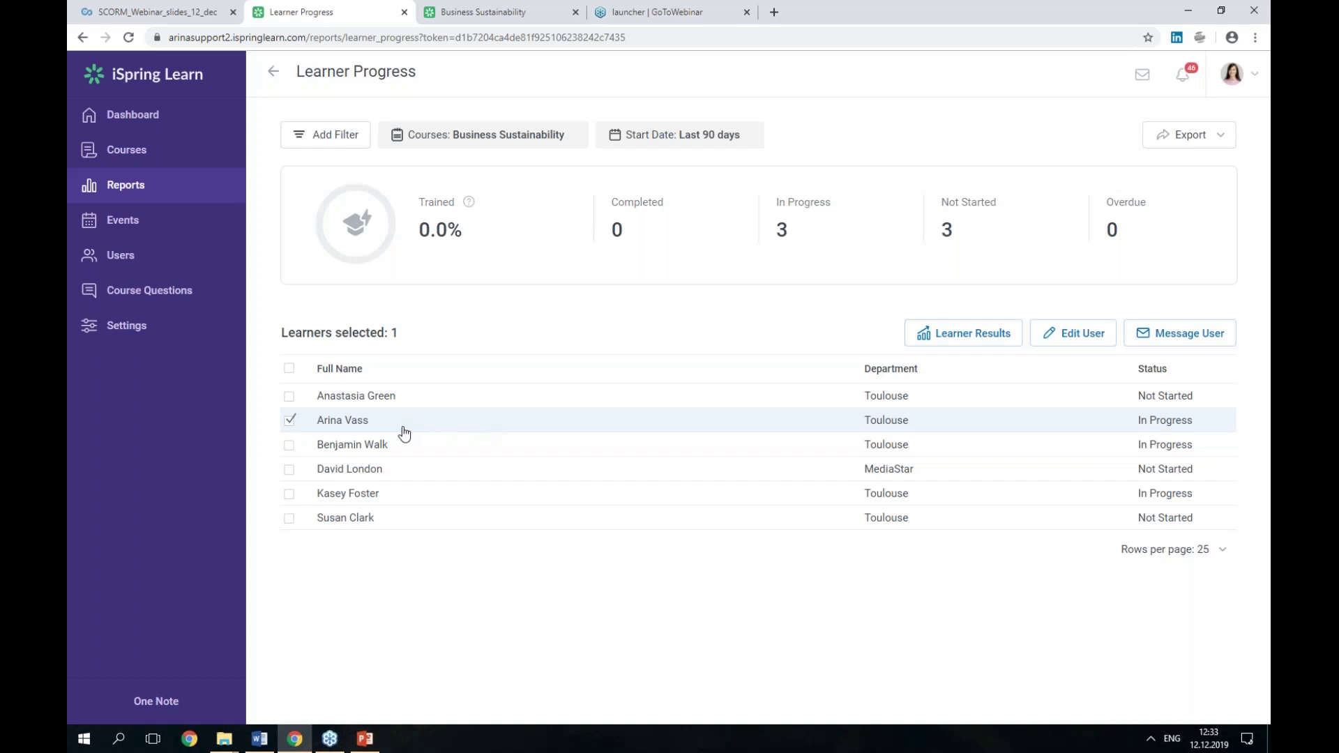
{"action": "left_click", "coordinate": [962, 340]}
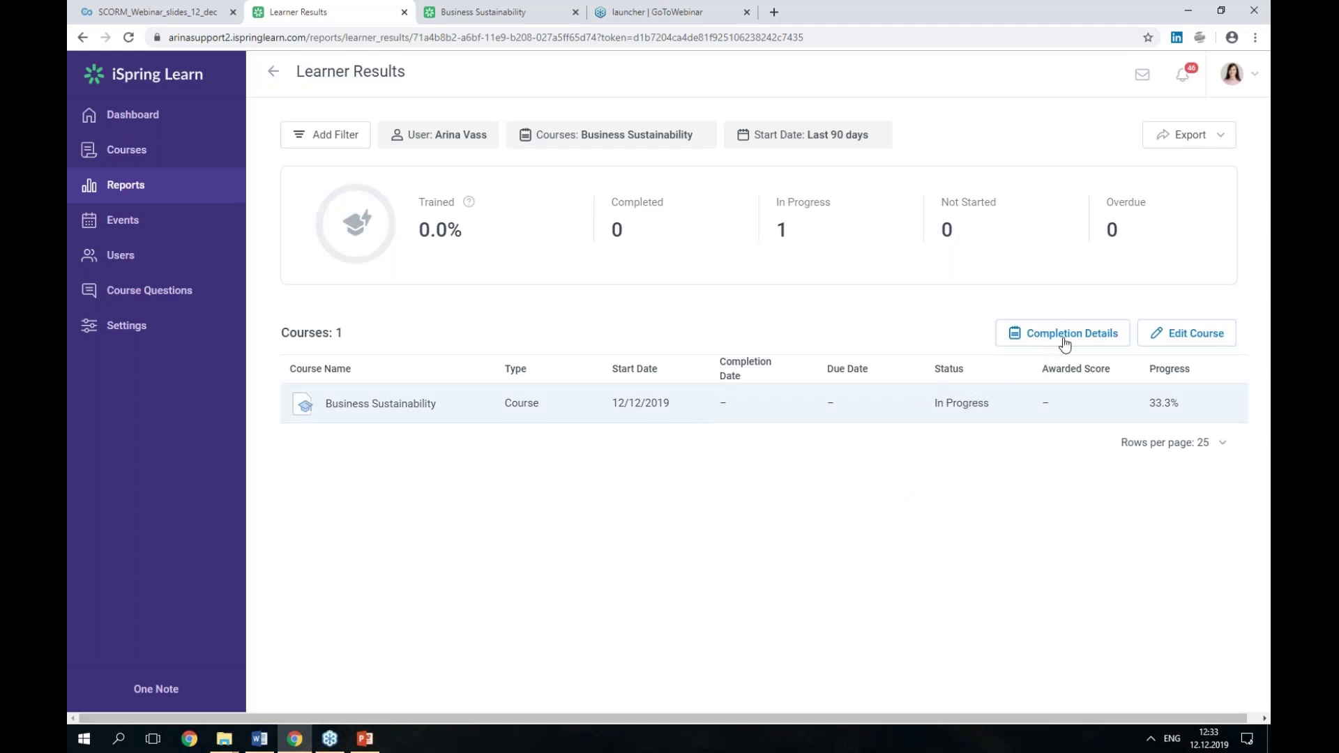
{"action": "left_click", "coordinate": [1064, 343]}
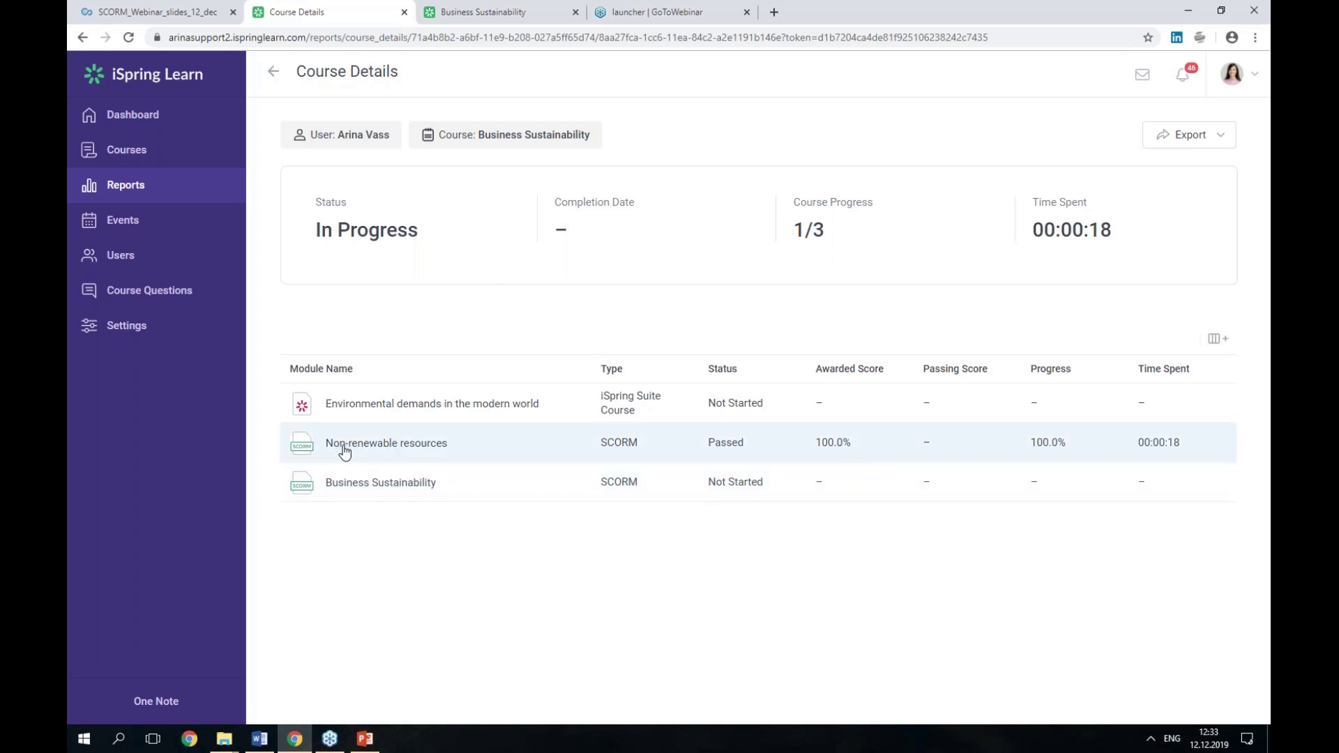
Step: Switch to the webinar slides showing the three steps to SCORM, passing by the course preview's quiz result
{"action": "left_click", "coordinate": [480, 455]}
{"action": "left_click", "coordinate": [478, 12]}
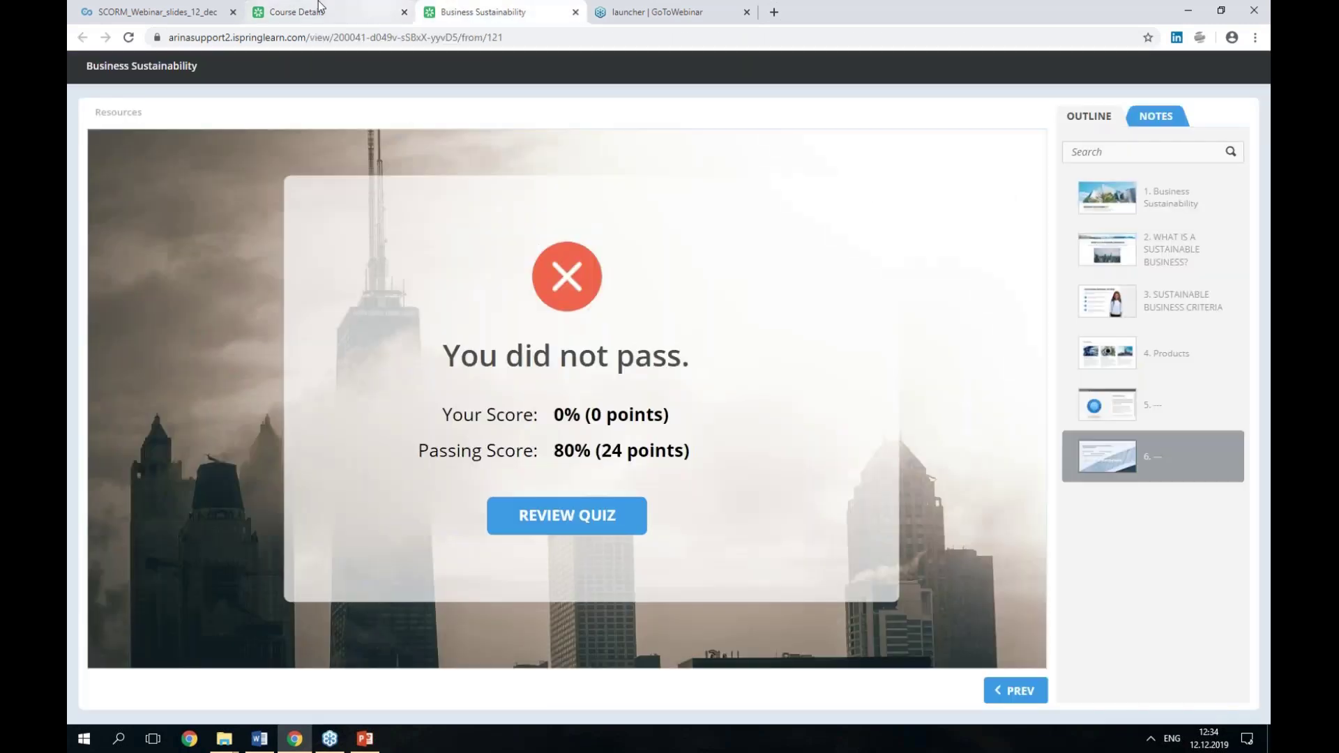
{"action": "left_click", "coordinate": [184, 6]}
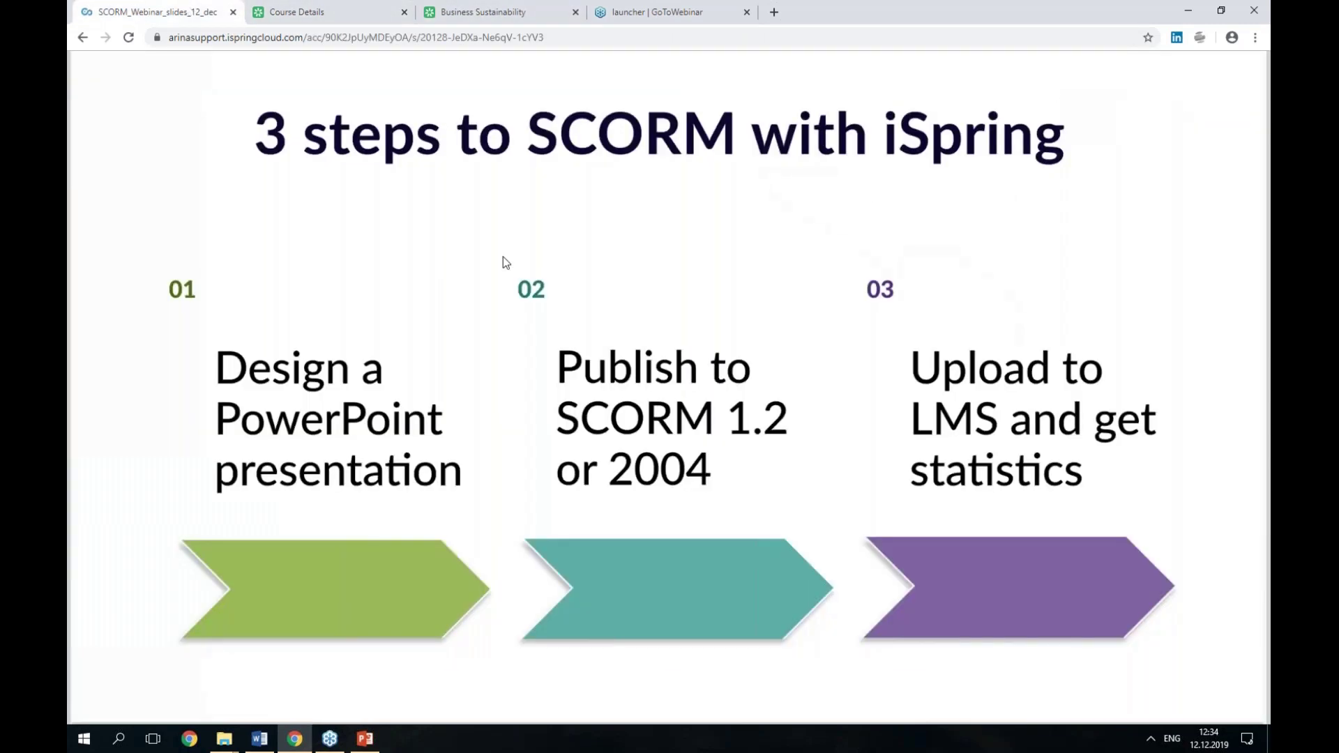
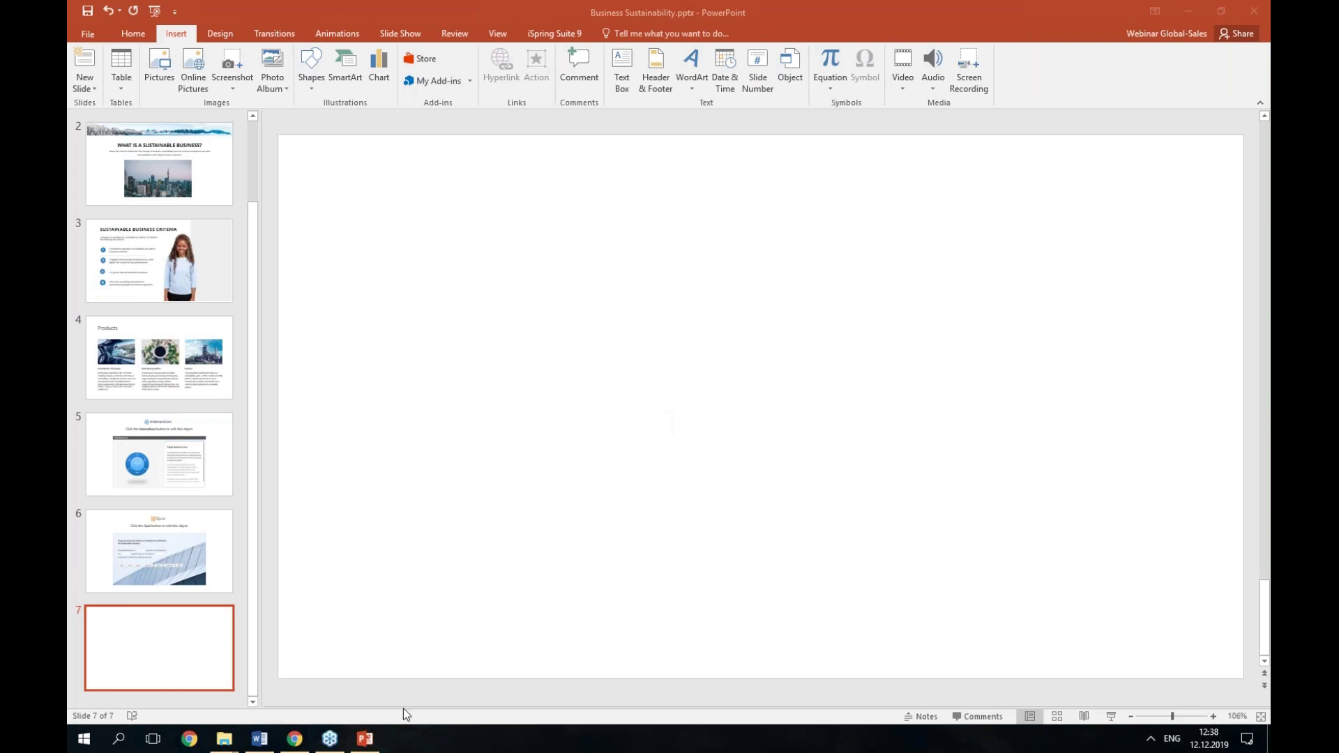
Step: Switch to the browser and open the Reports page of iSpring Learn
{"action": "left_click", "coordinate": [295, 739]}
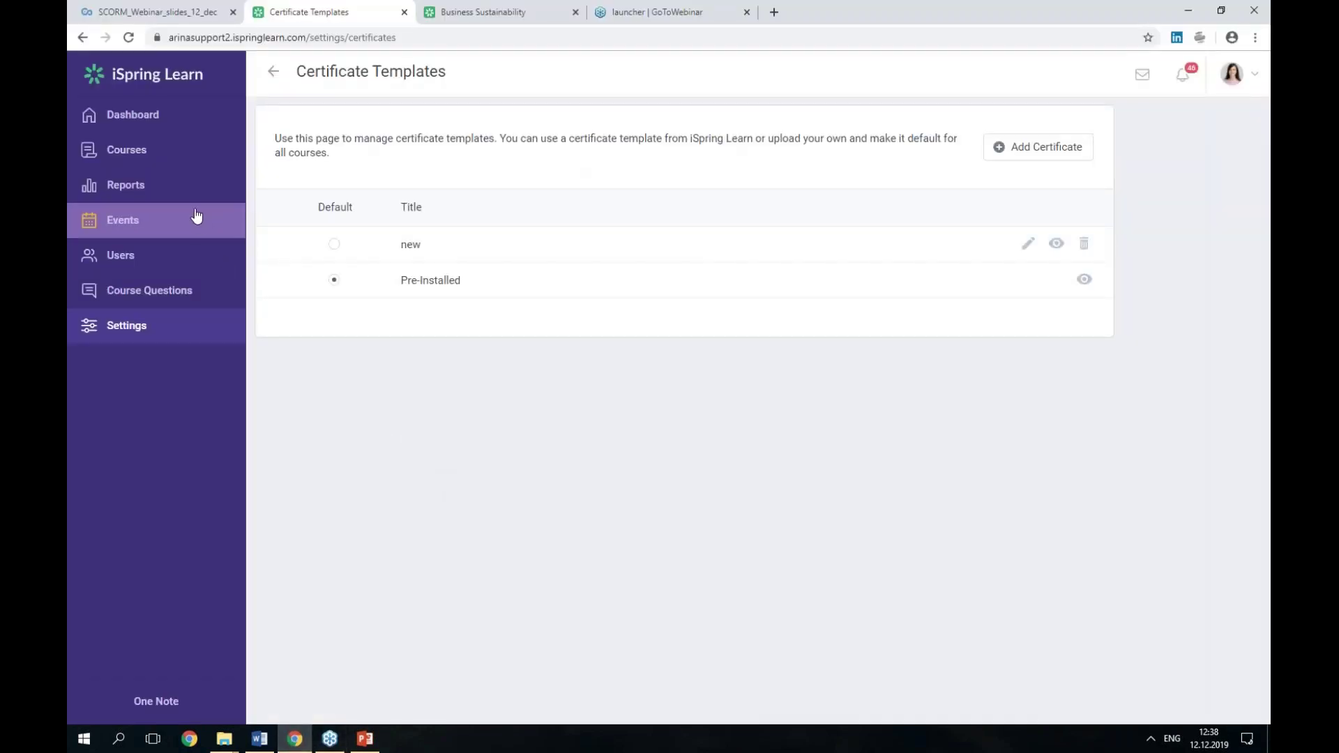
{"action": "left_click", "coordinate": [178, 198]}
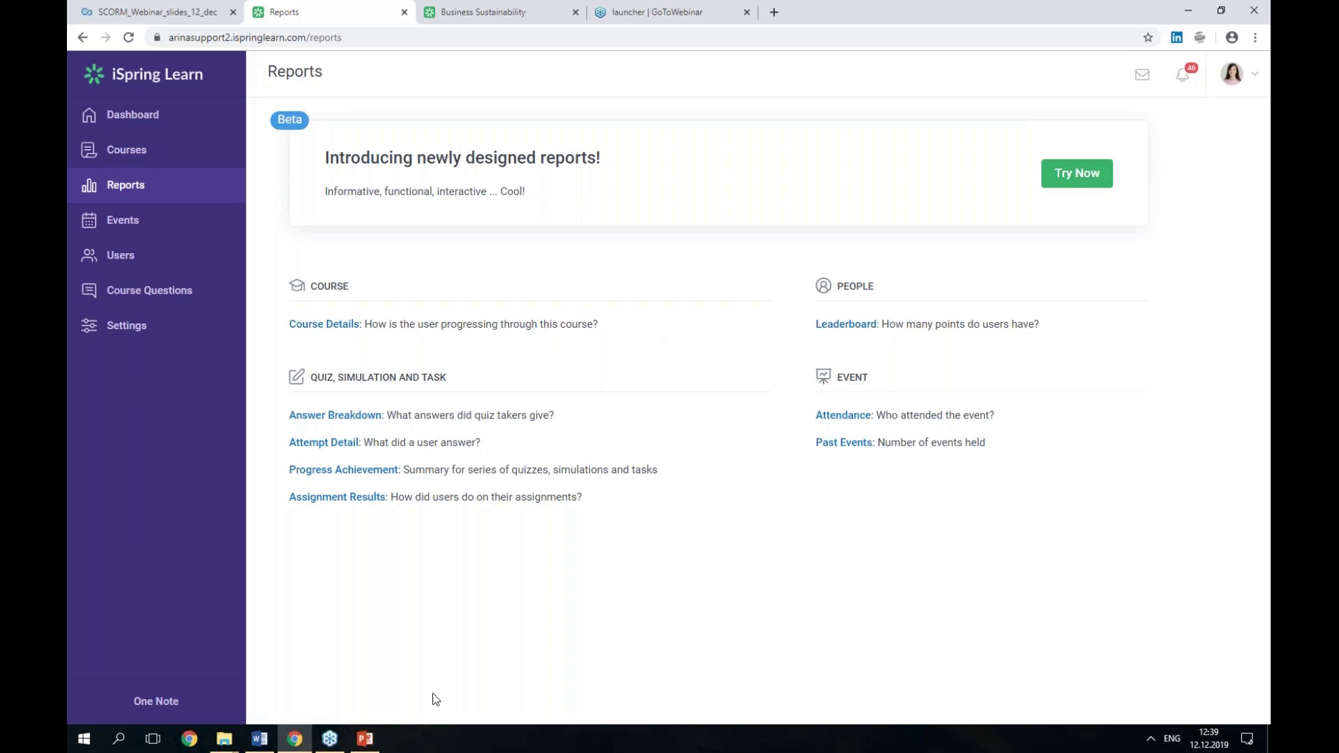
Step: Switch to PowerPoint, view the progress and completion settings of the LMS publishing options, and close all dialogs without saving
{"action": "left_click", "coordinate": [365, 739]}
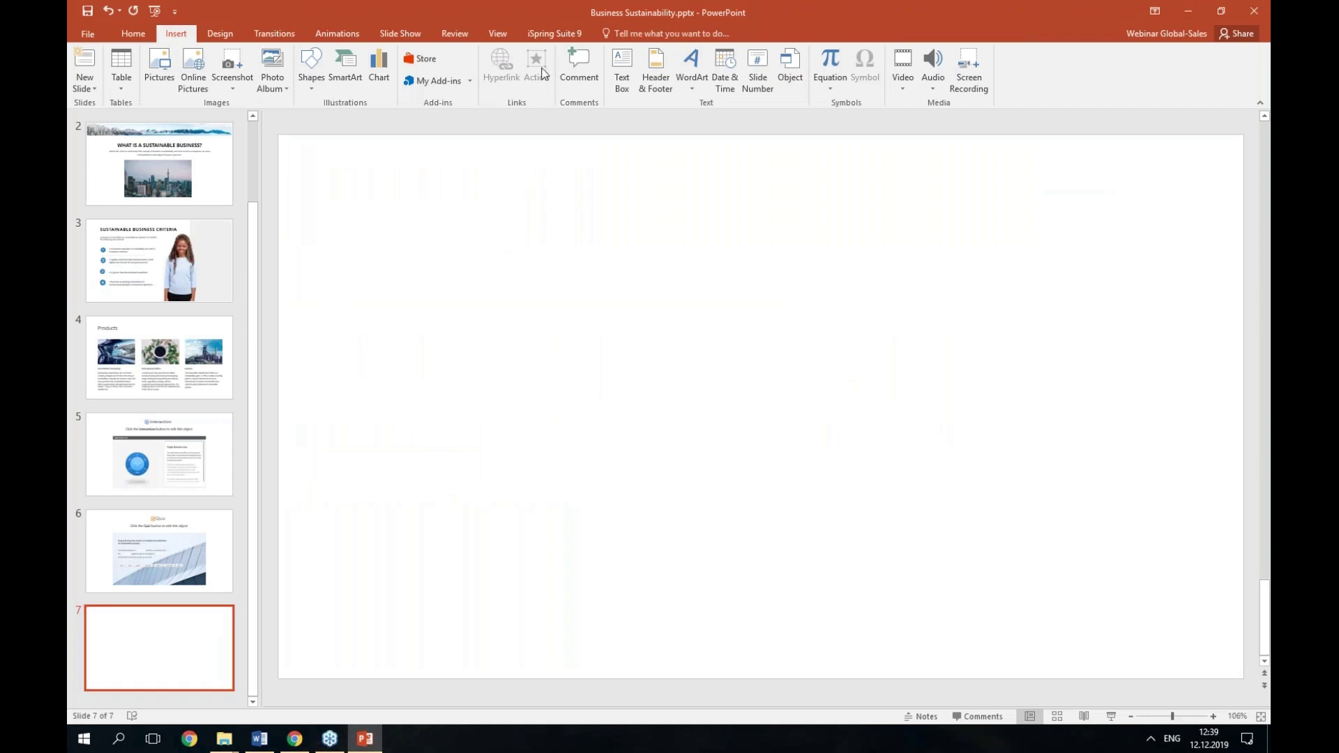
{"action": "left_click", "coordinate": [550, 33]}
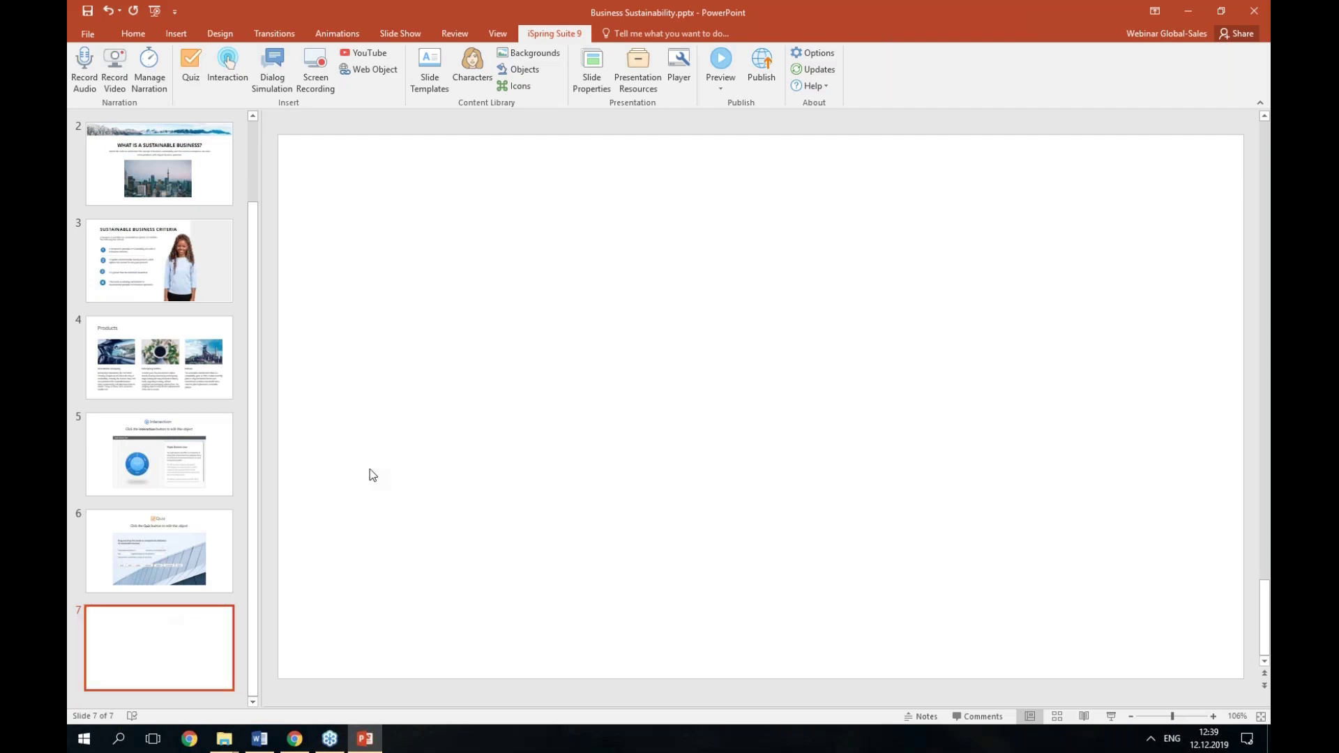
{"action": "left_click", "coordinate": [776, 89]}
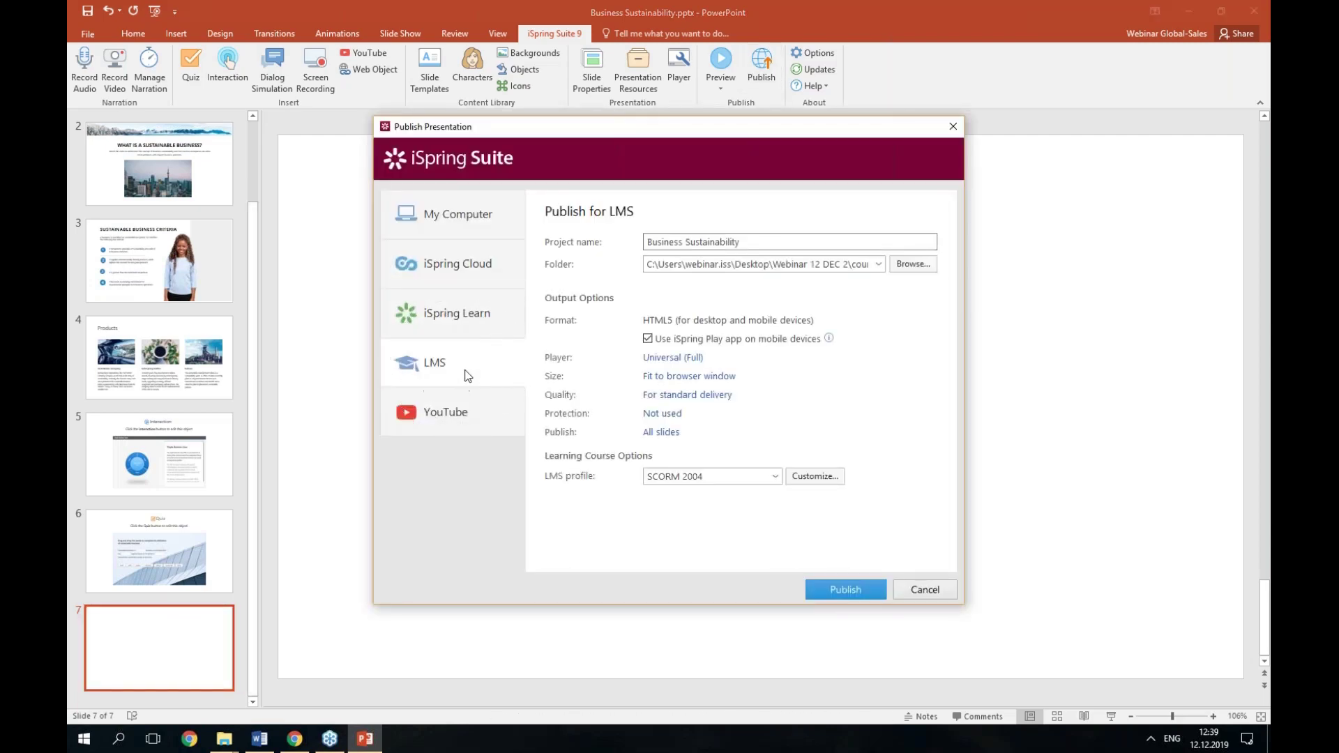
{"action": "left_click", "coordinate": [823, 482]}
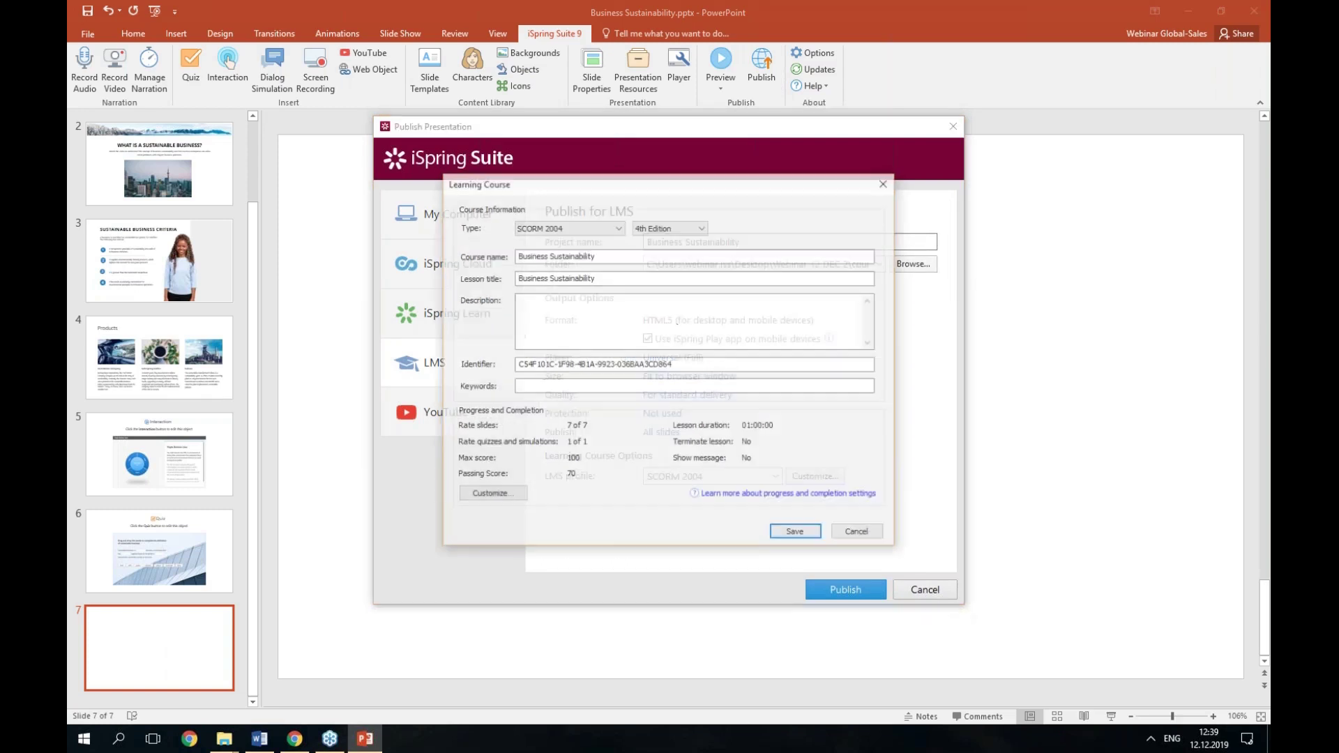
{"action": "left_click", "coordinate": [509, 500]}
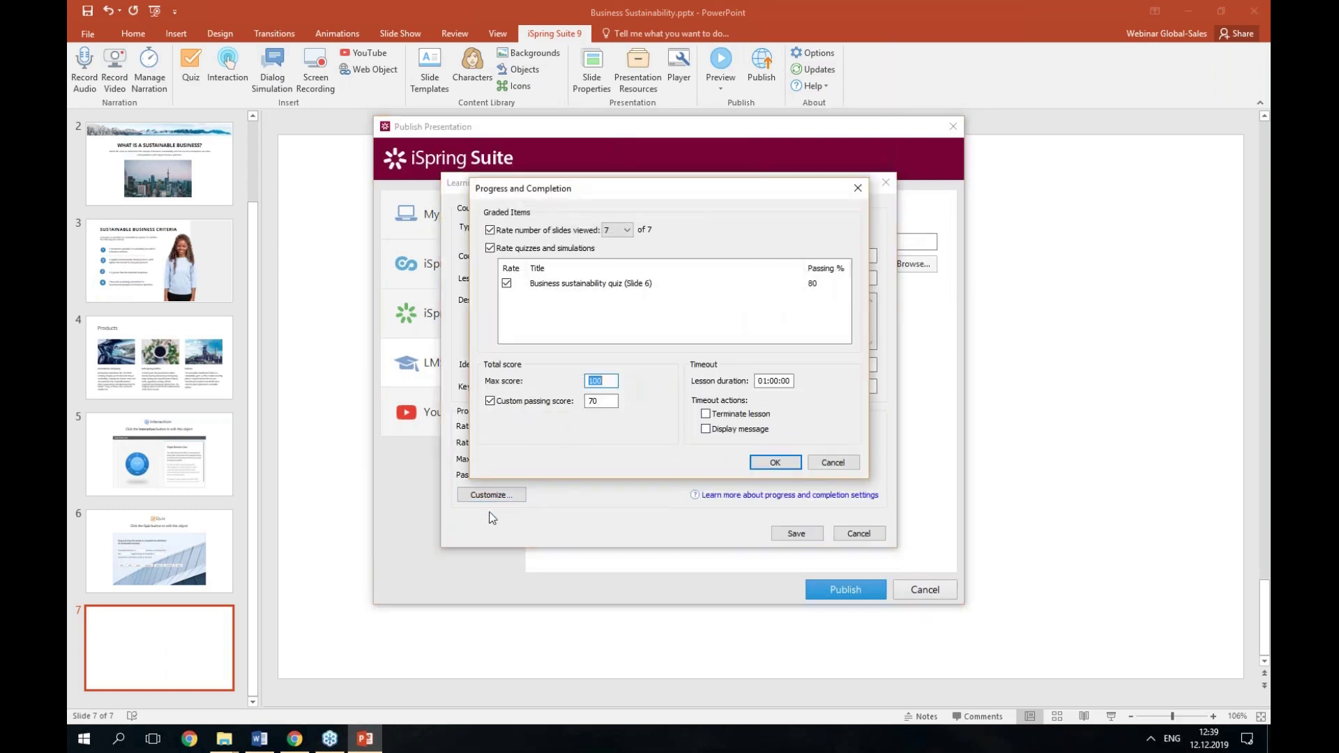
{"action": "left_click", "coordinate": [507, 284]}
{"action": "left_click", "coordinate": [858, 188]}
{"action": "left_click", "coordinate": [886, 182]}
{"action": "left_click", "coordinate": [953, 126]}
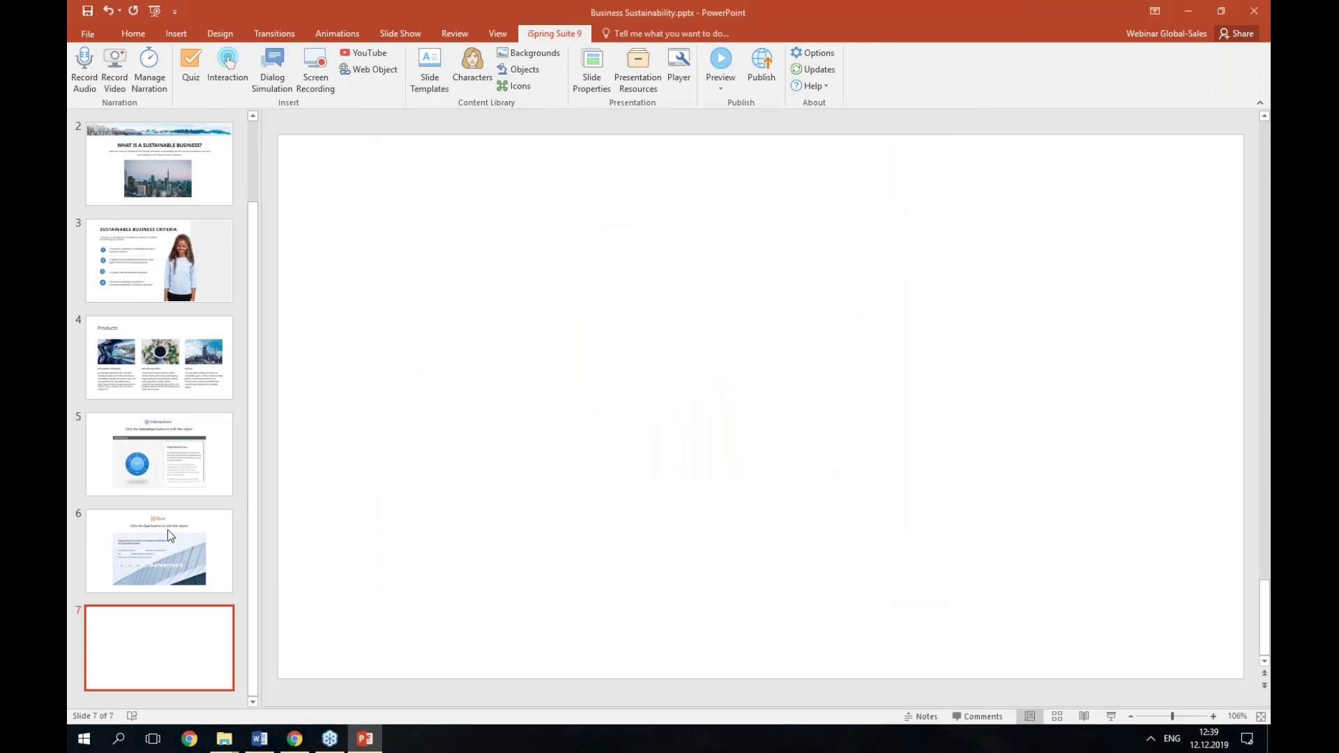
Step: Open the slide 6 quiz in QuizMaker and view its scoring properties without saving changes
{"action": "left_click", "coordinate": [168, 531]}
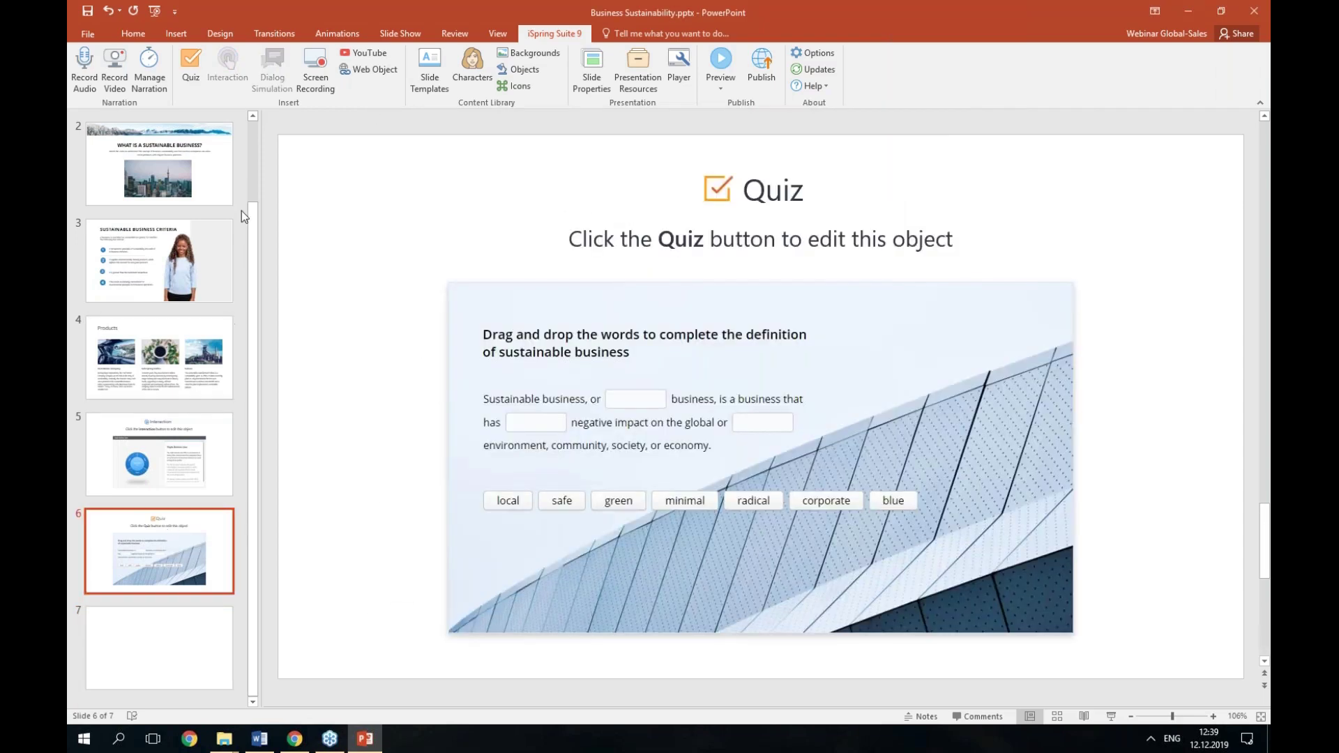
{"action": "left_click", "coordinate": [195, 83]}
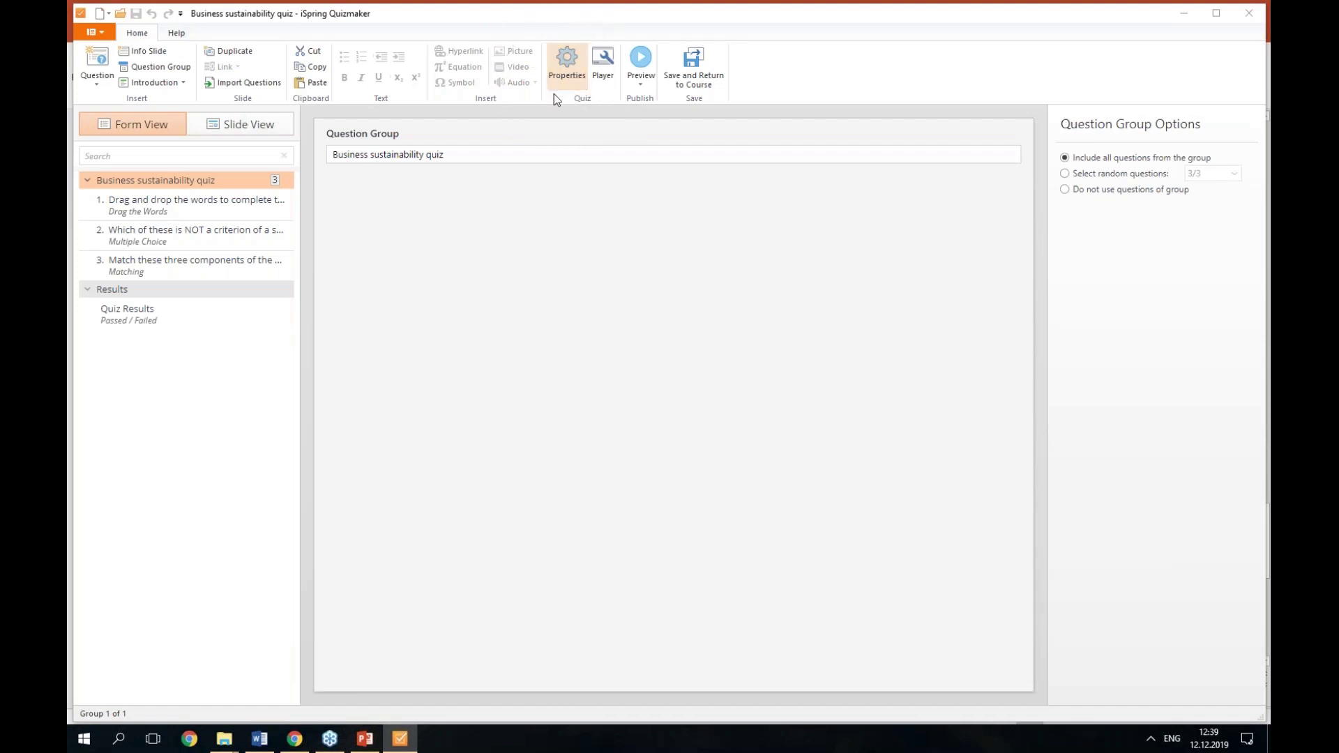
{"action": "left_click", "coordinate": [556, 86]}
{"action": "left_click", "coordinate": [418, 176]}
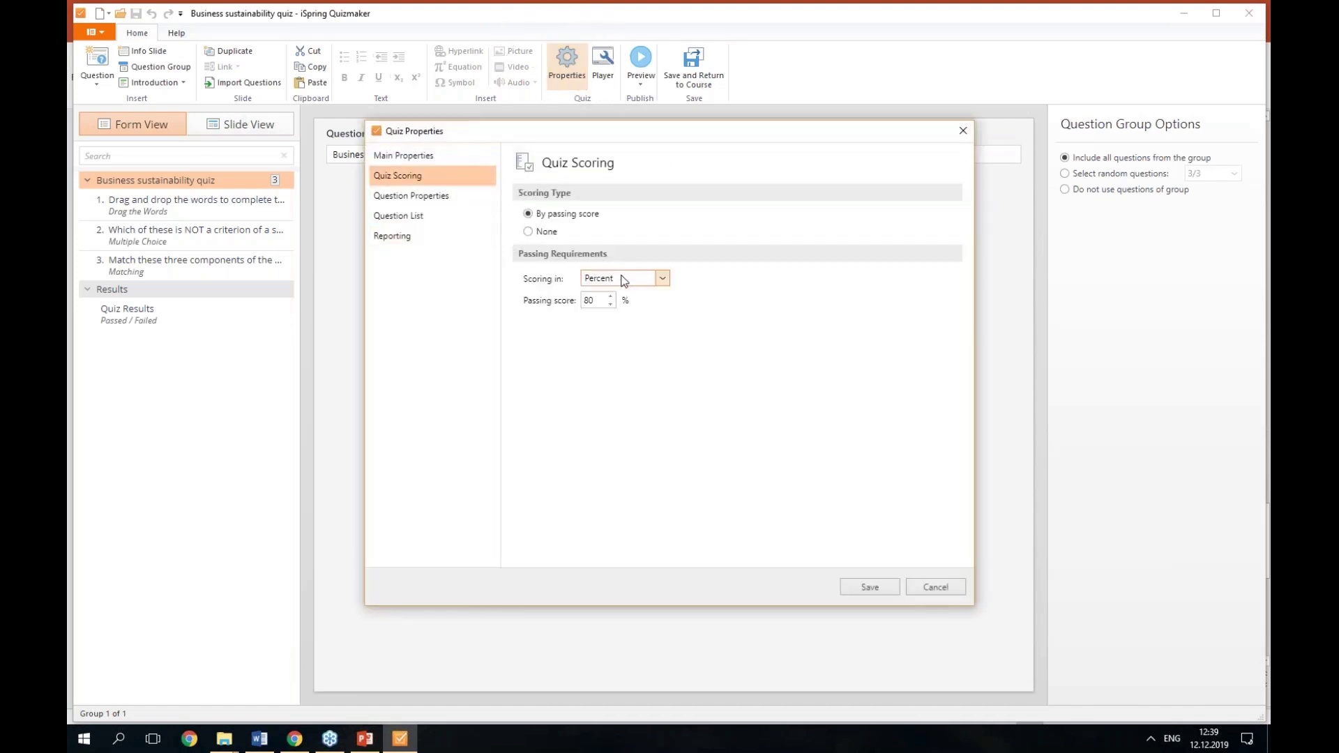
{"action": "left_click", "coordinate": [964, 131]}
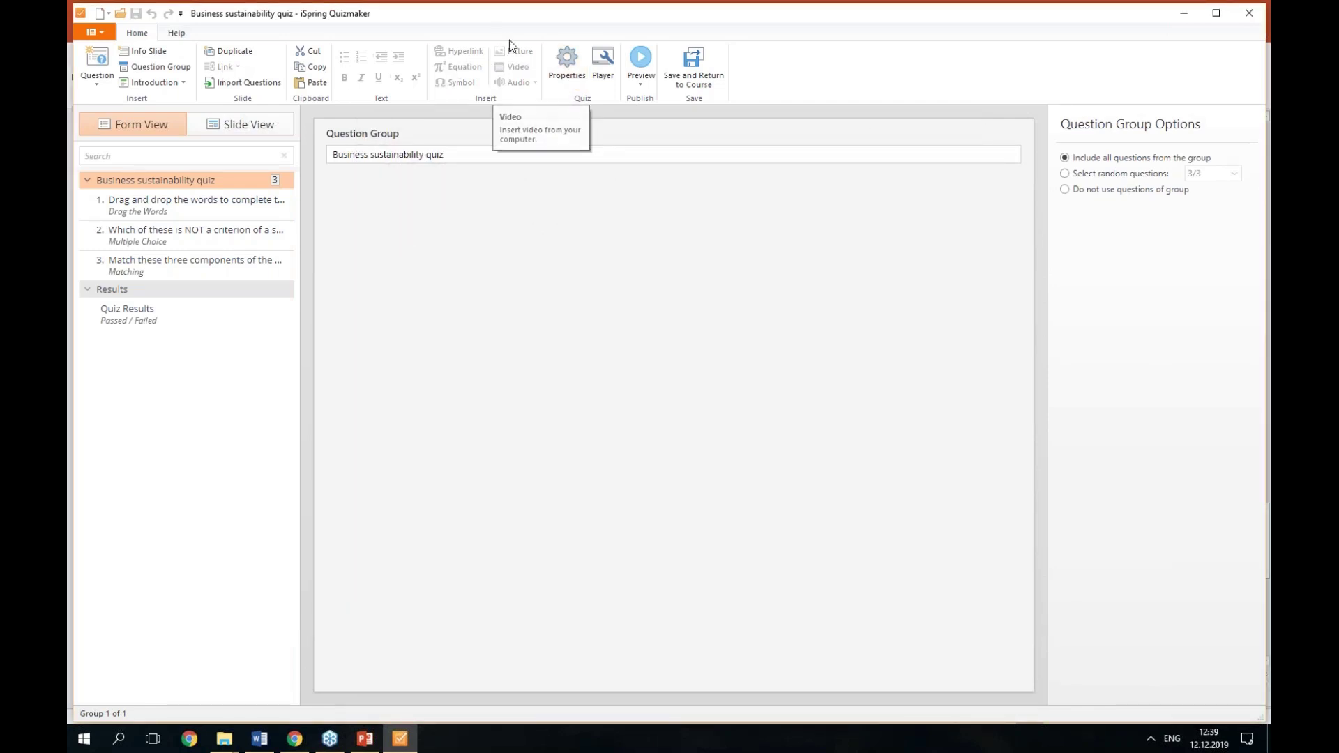
Step: Open the quiz's publishing options and choose publishing for LMS with the SCORM 2004 profile
{"action": "left_click", "coordinate": [101, 33]}
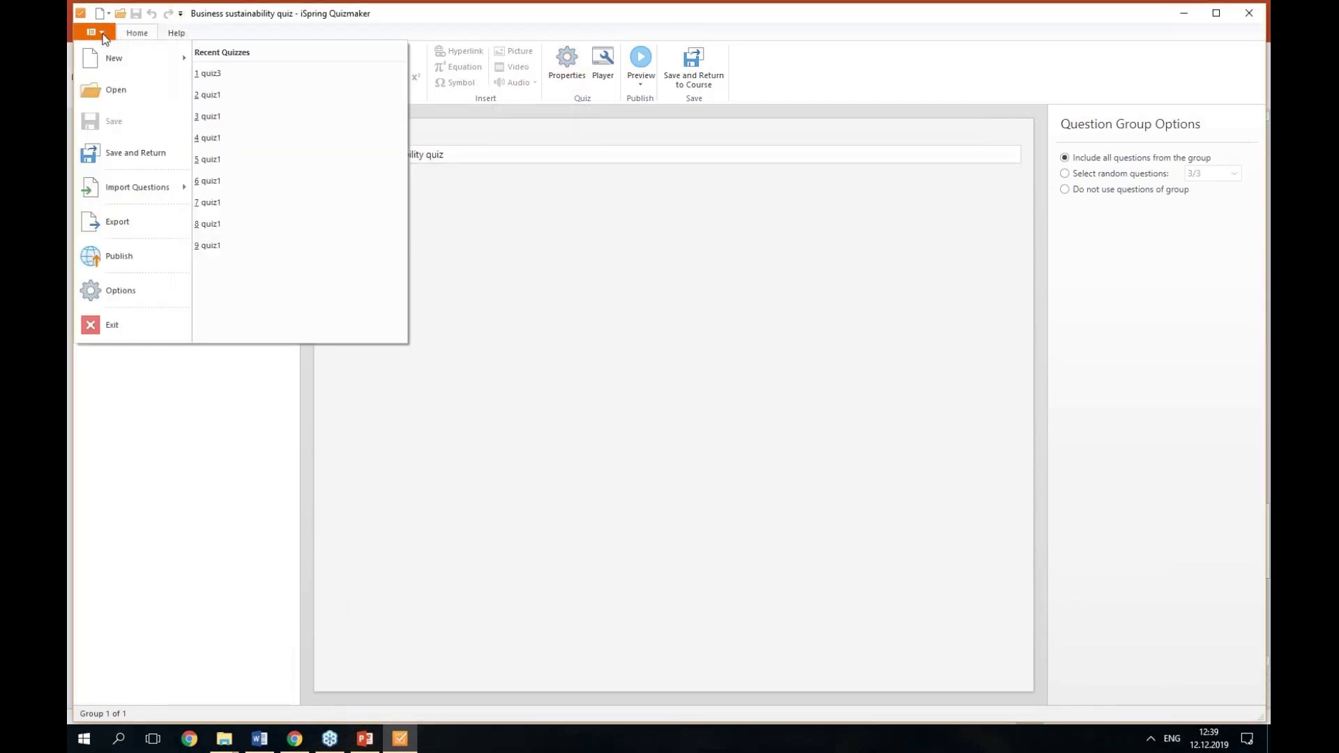
{"action": "left_click", "coordinate": [136, 257]}
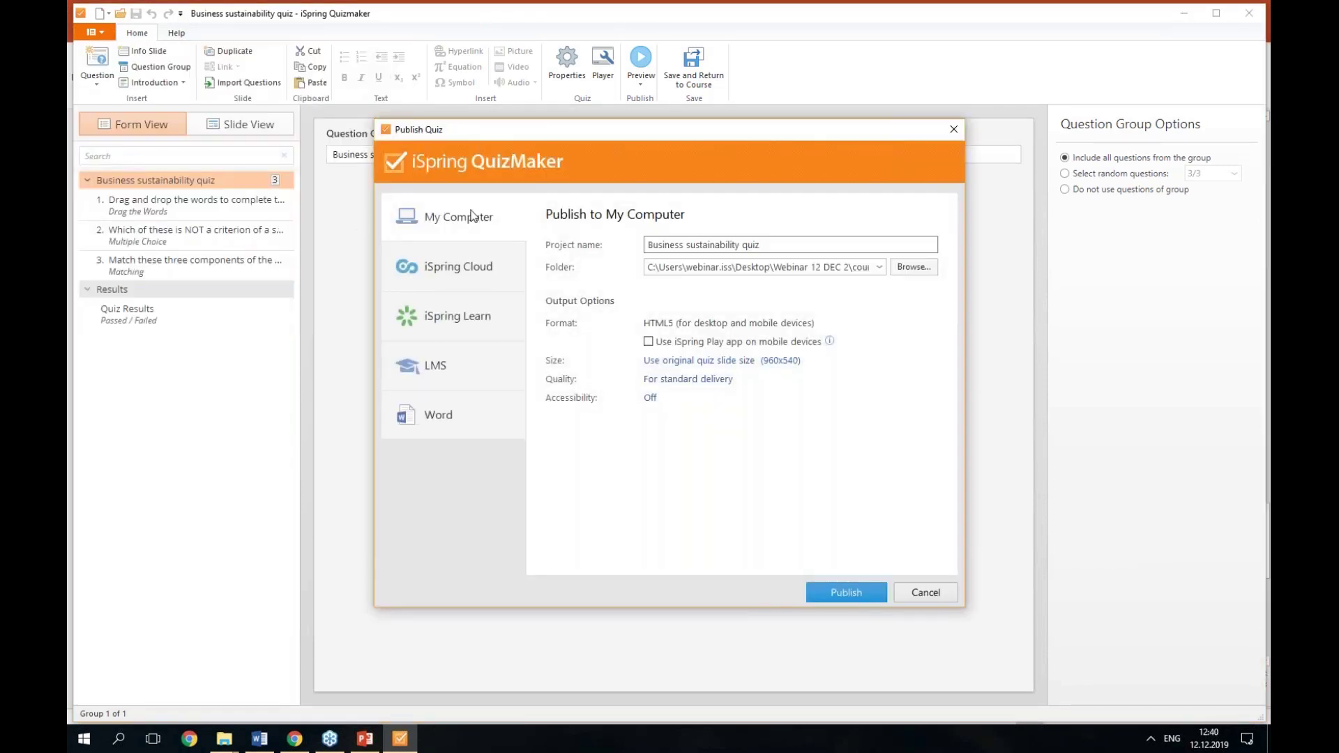
{"action": "left_click", "coordinate": [466, 356]}
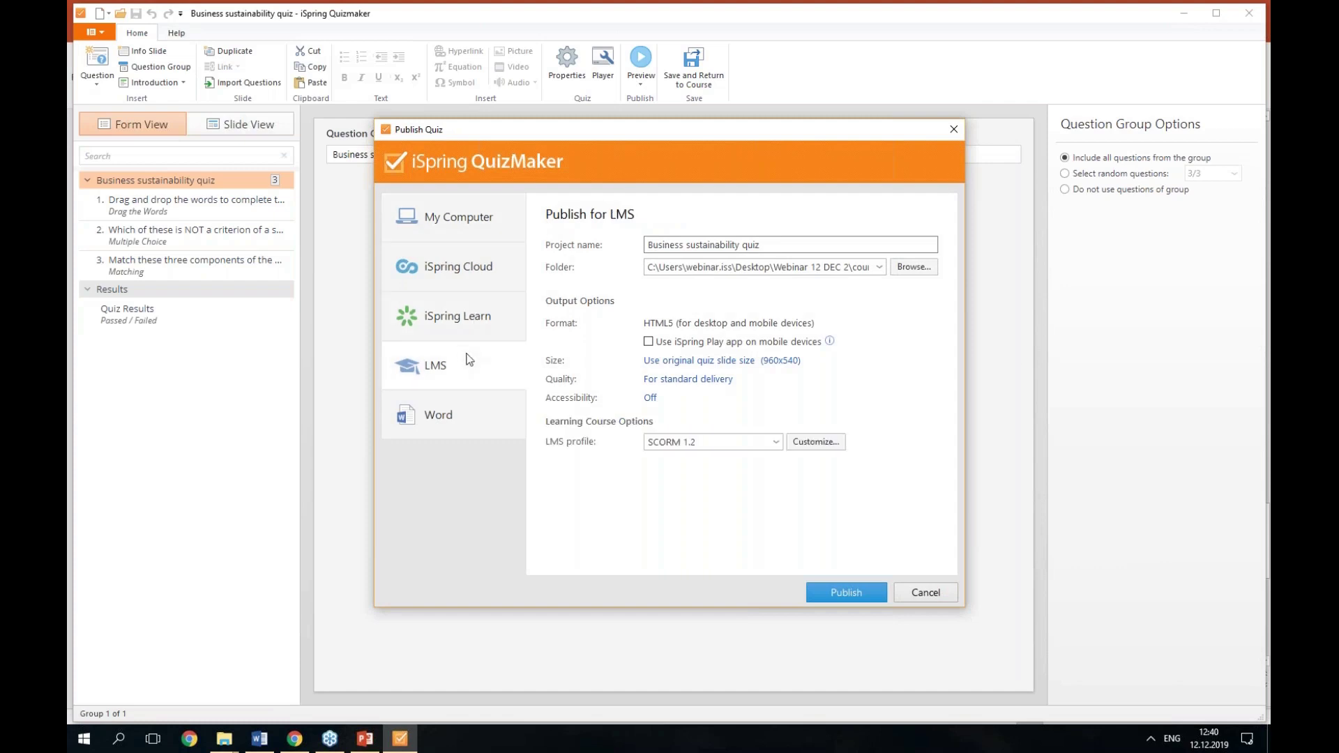
{"action": "left_click", "coordinate": [776, 442]}
{"action": "left_click", "coordinate": [740, 475]}
Step: Set the learning course's SCORM 2004 version to 4th Edition and save the course settings
{"action": "left_click", "coordinate": [830, 445]}
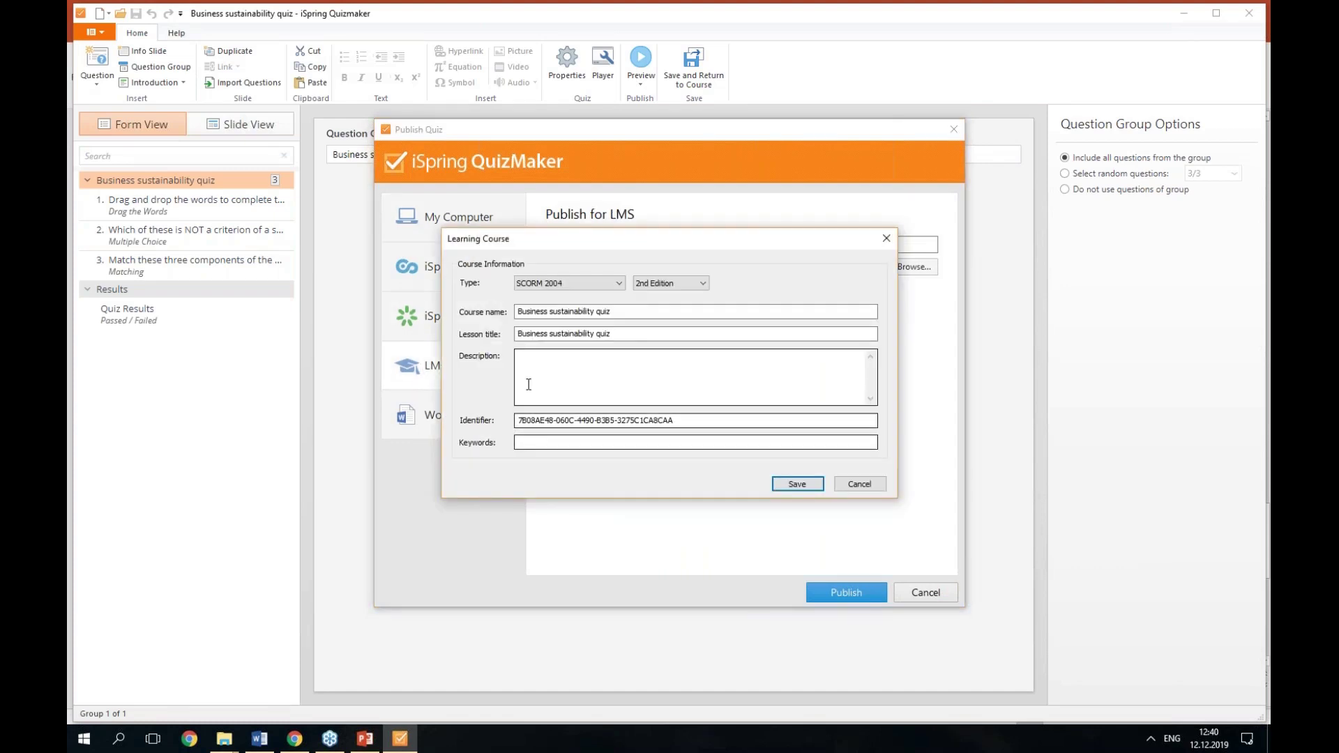
{"action": "left_click", "coordinate": [671, 284]}
{"action": "left_click", "coordinate": [675, 315]}
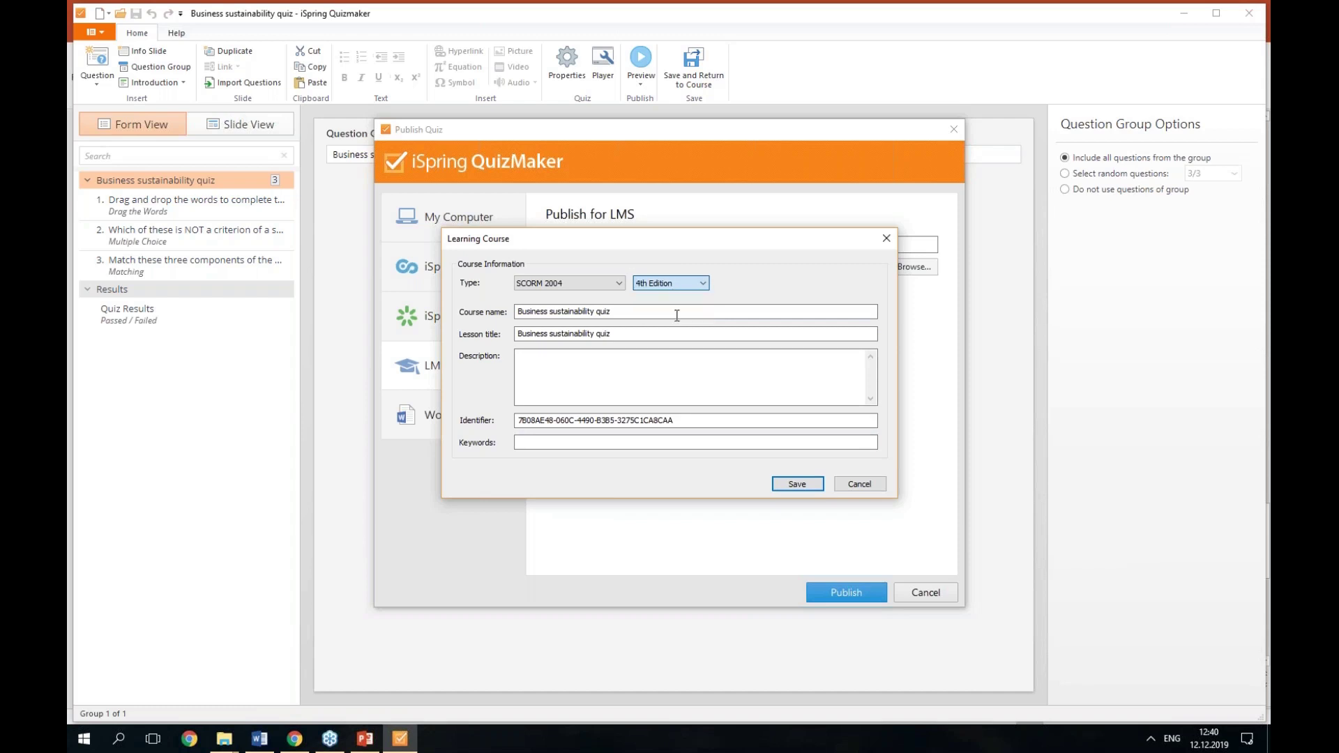
{"action": "left_click", "coordinate": [793, 481]}
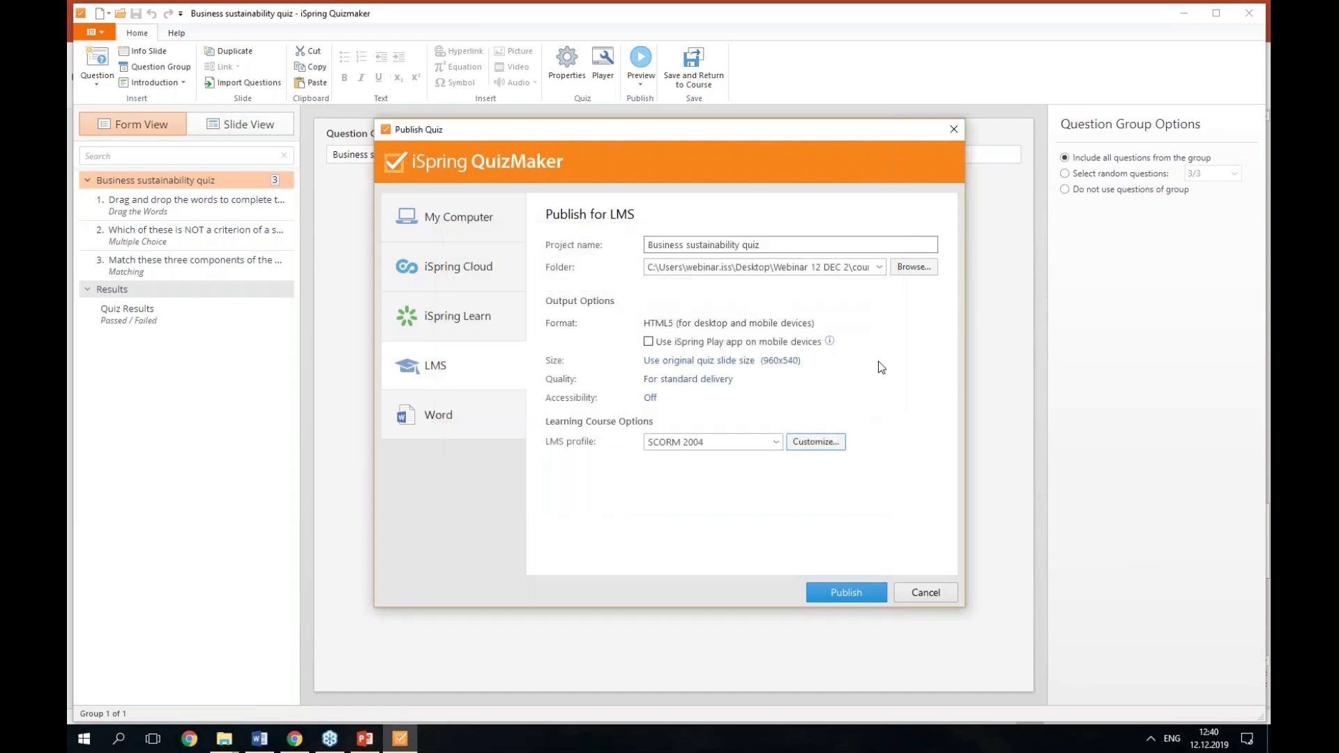
Step: Close the quiz's publishing options, switch to Chrome, and open the iSpring Suite demos page by searching for "ispringsolutions.com demos" in a new tab
{"action": "left_click", "coordinate": [952, 126]}
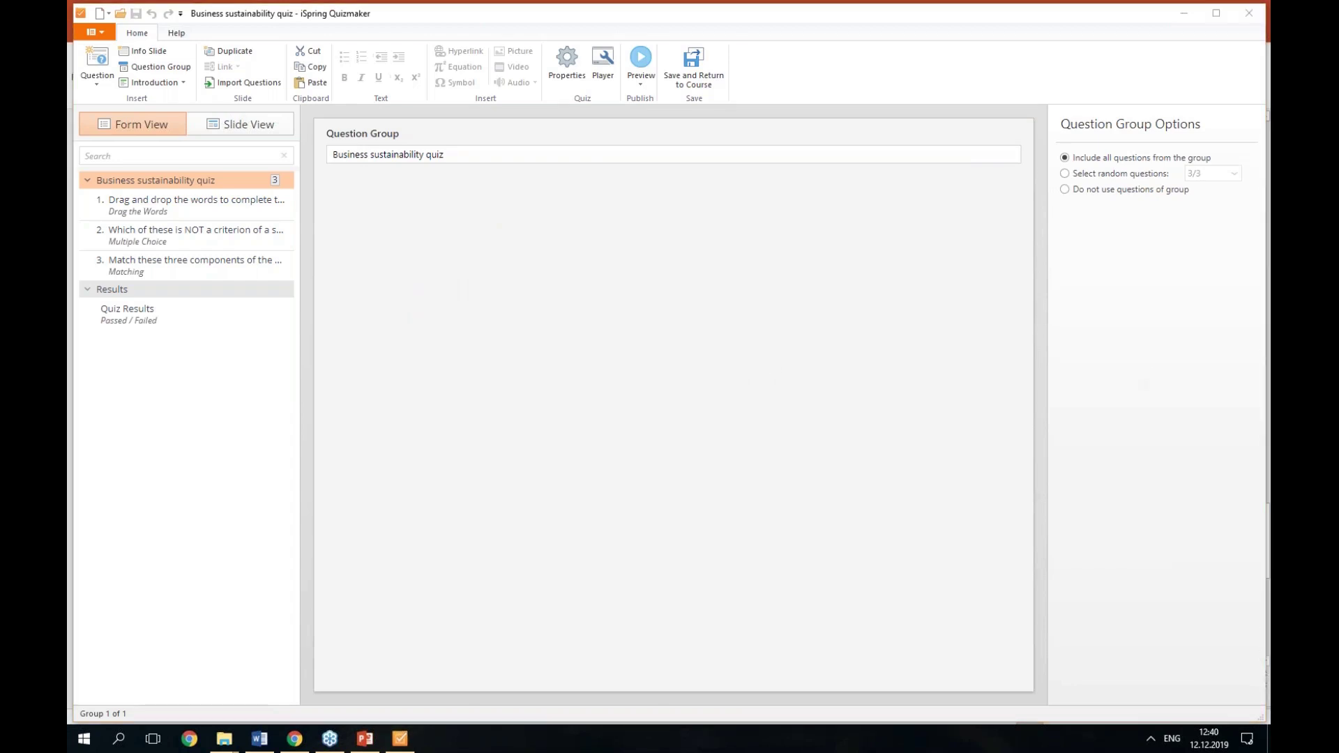
{"action": "left_click", "coordinate": [293, 741]}
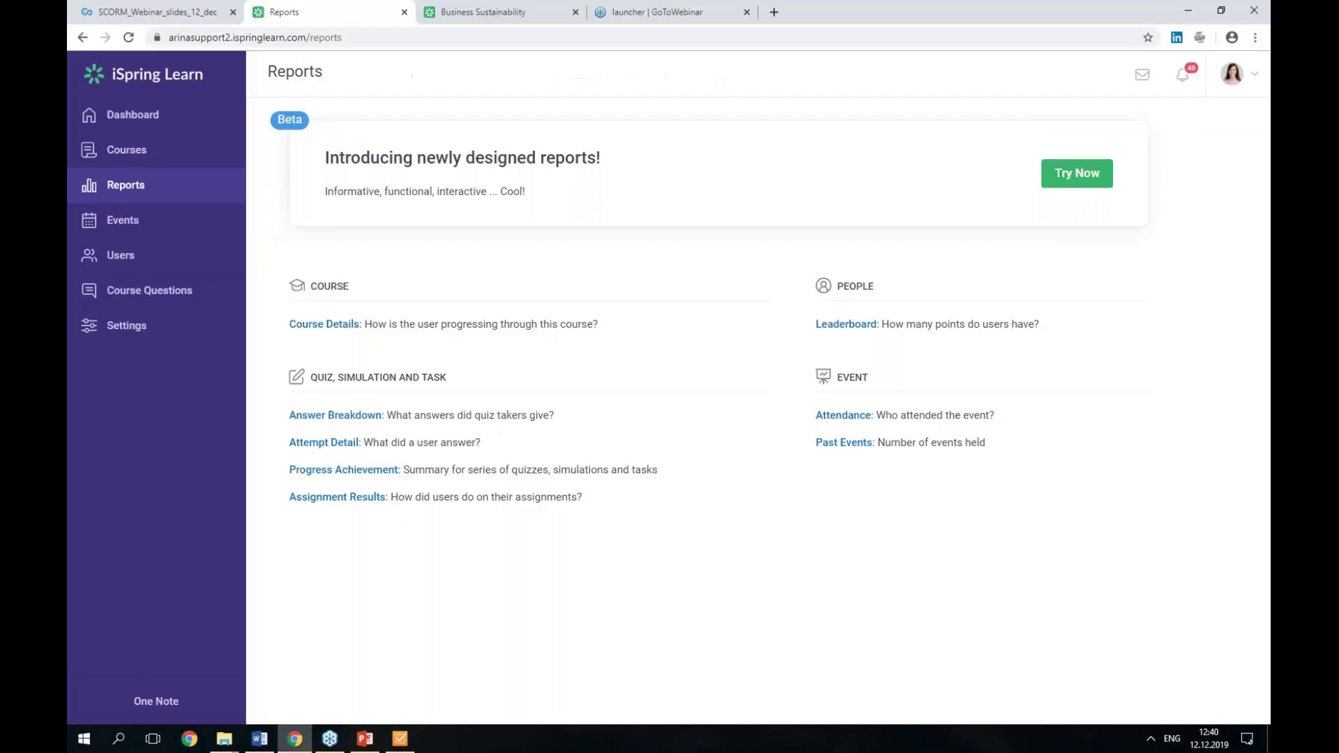
{"action": "left_click", "coordinate": [774, 13]}
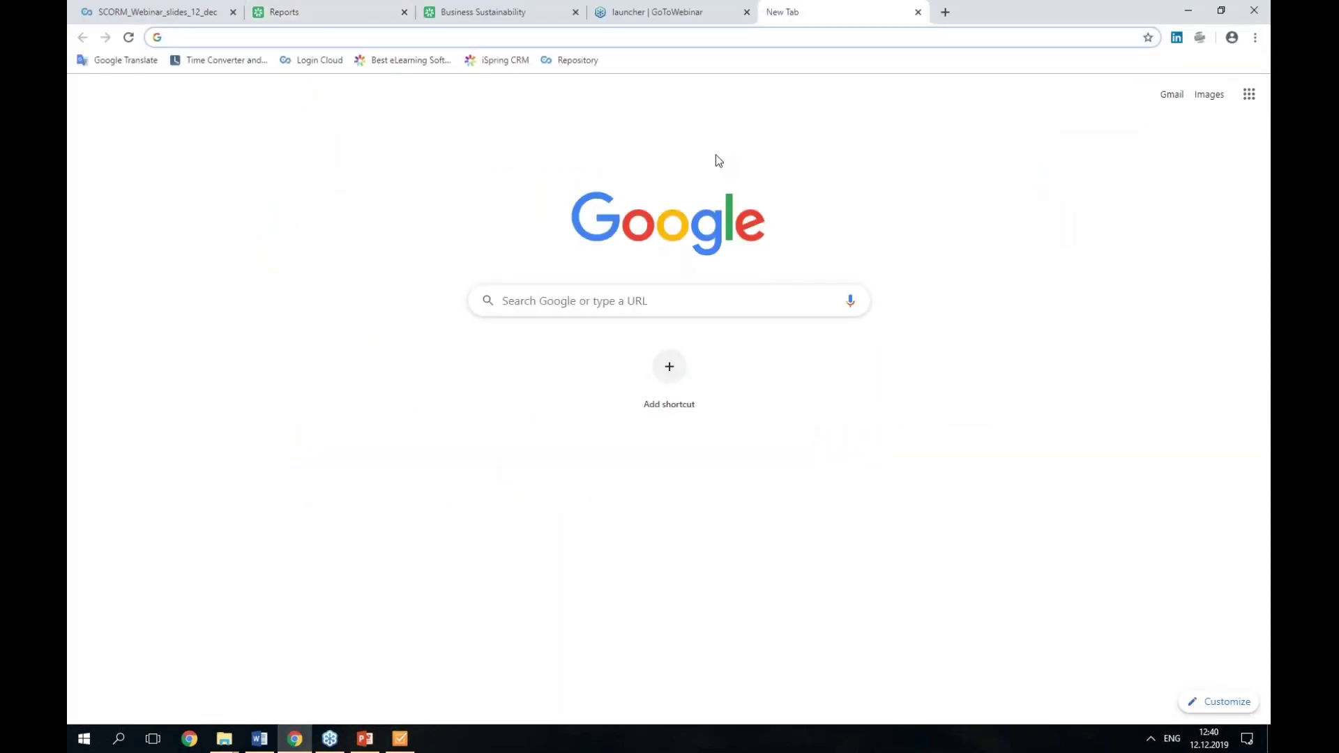
{"action": "type", "text": "isprings"}
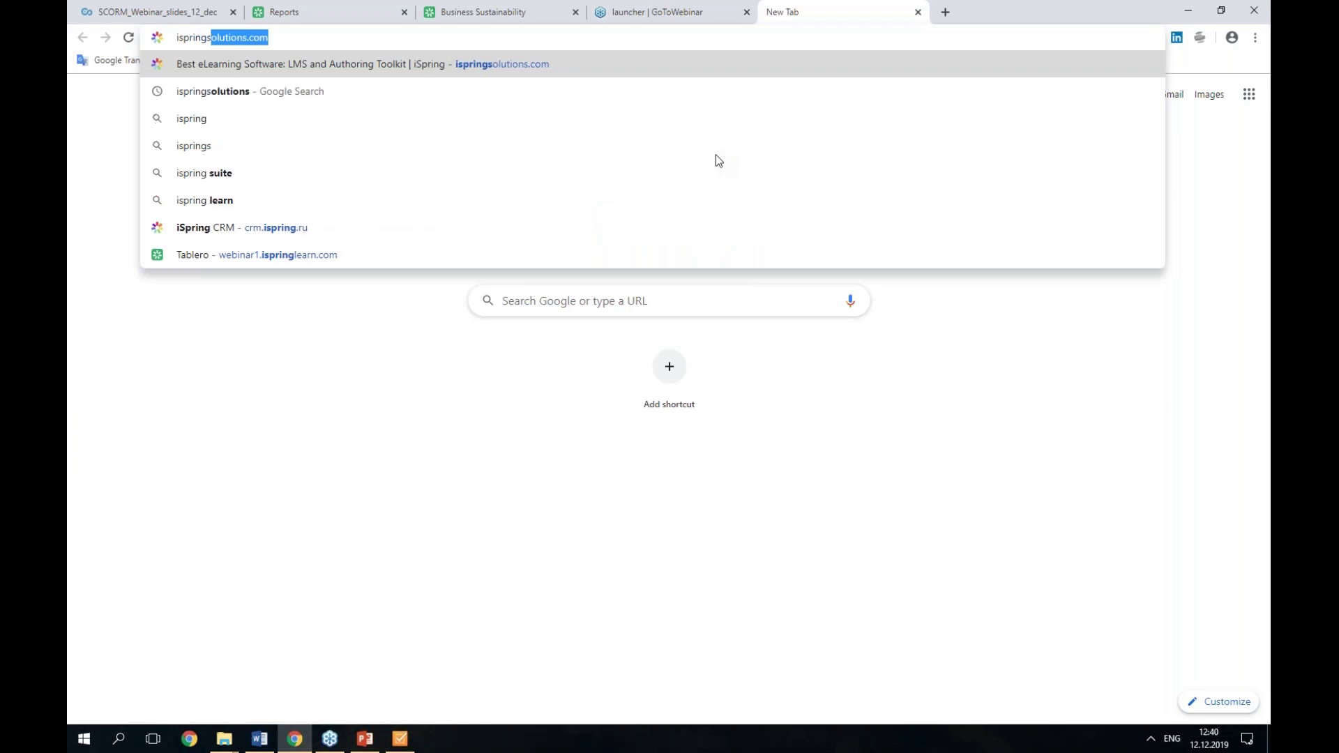
{"action": "type", "text": "olutions"}
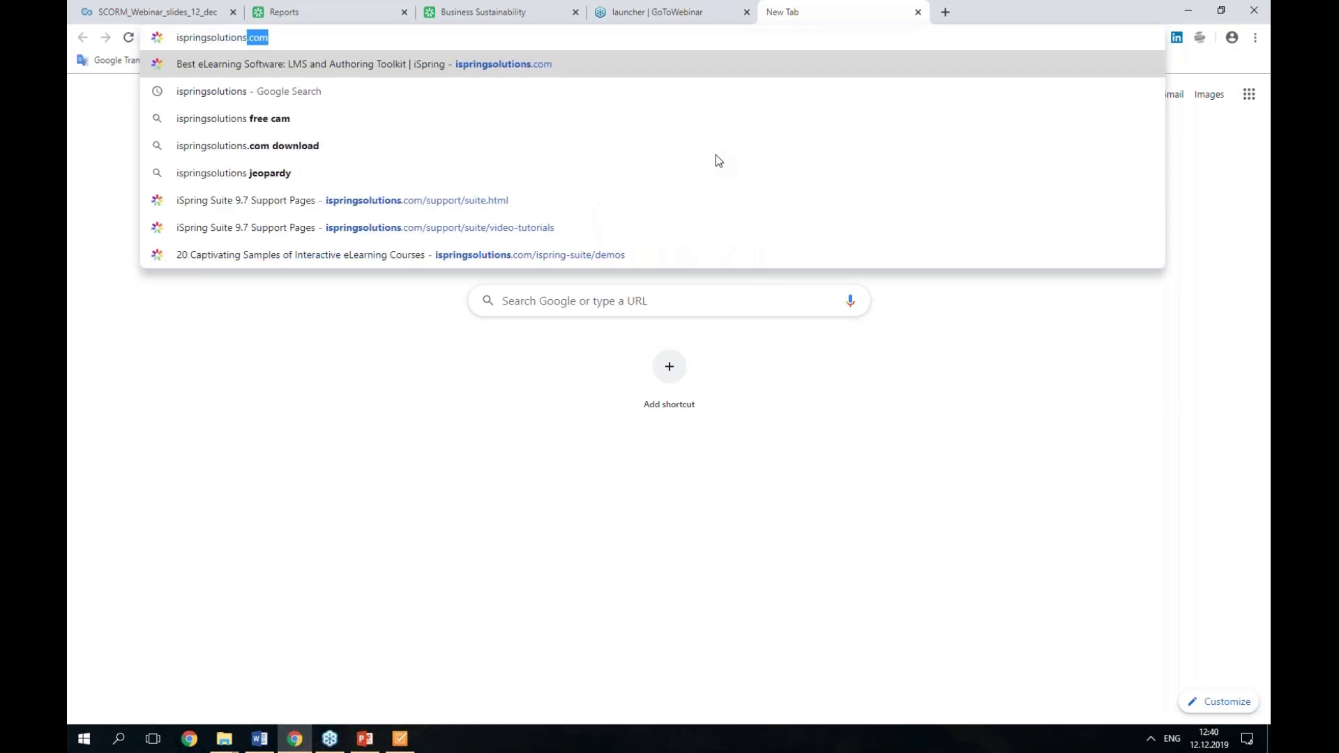
{"action": "type", "text": ".com demos"}
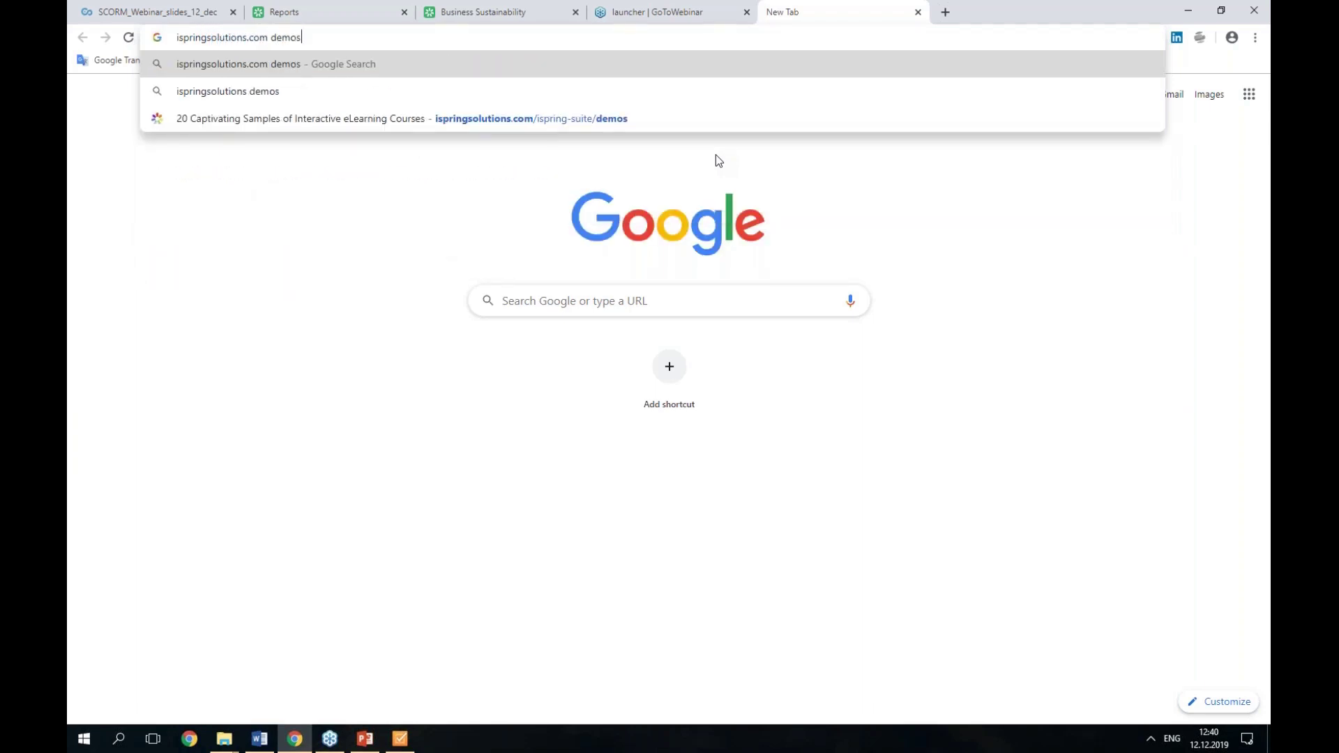
{"action": "key", "text": "Return"}
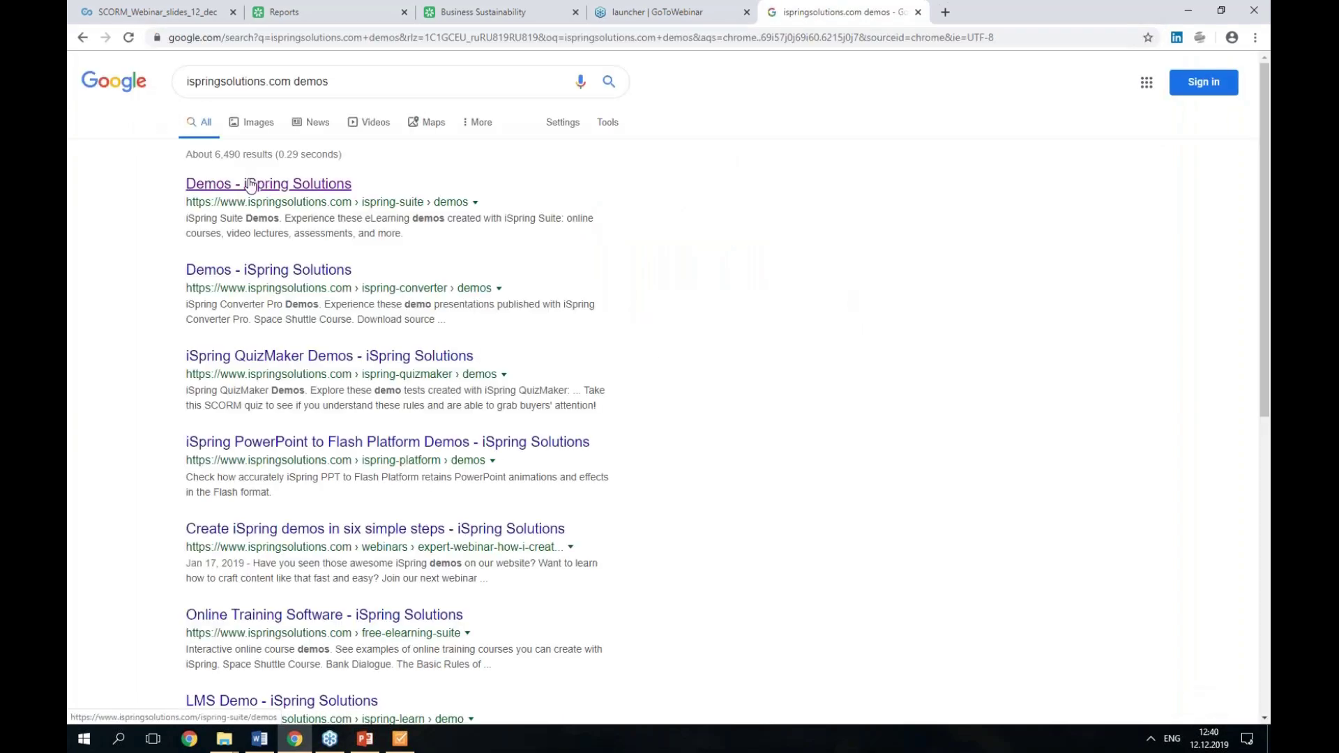
{"action": "left_click", "coordinate": [252, 190]}
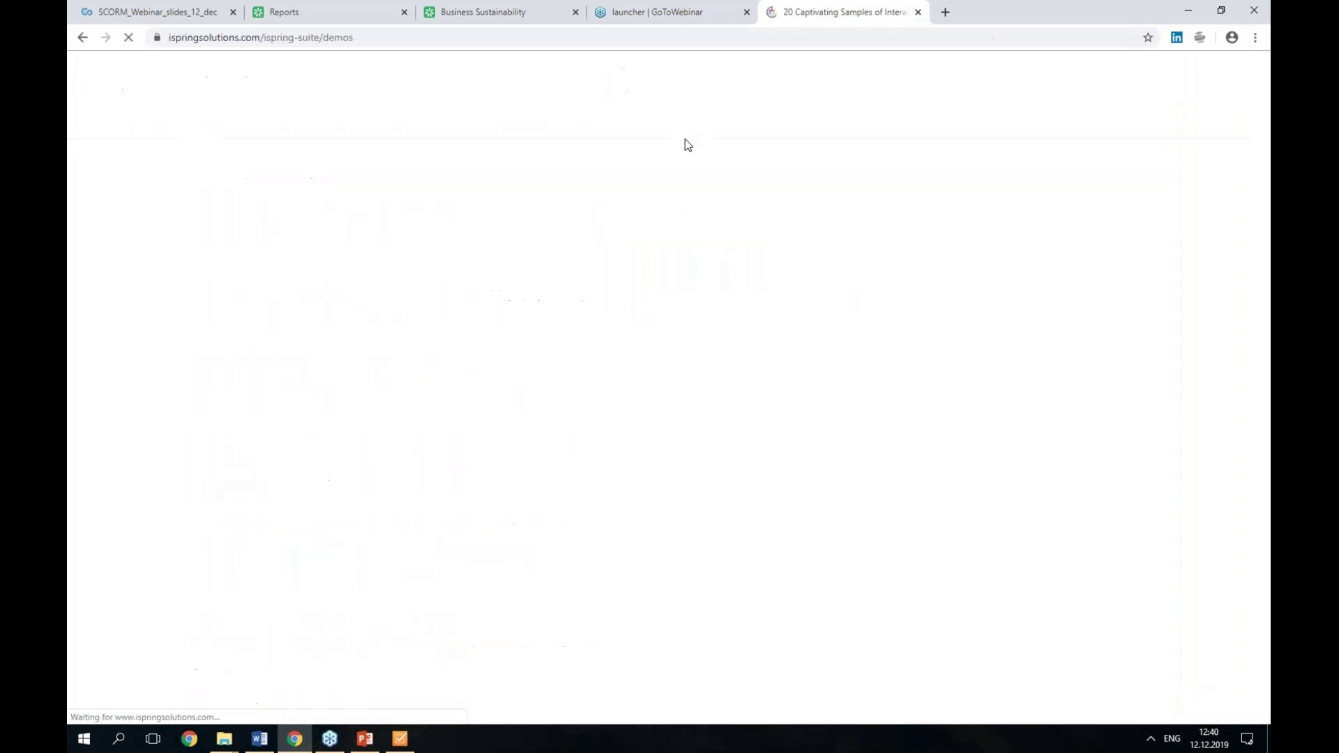
Step: Copy the web address of the iSpring Suite demos page
{"action": "left_click", "coordinate": [309, 37]}
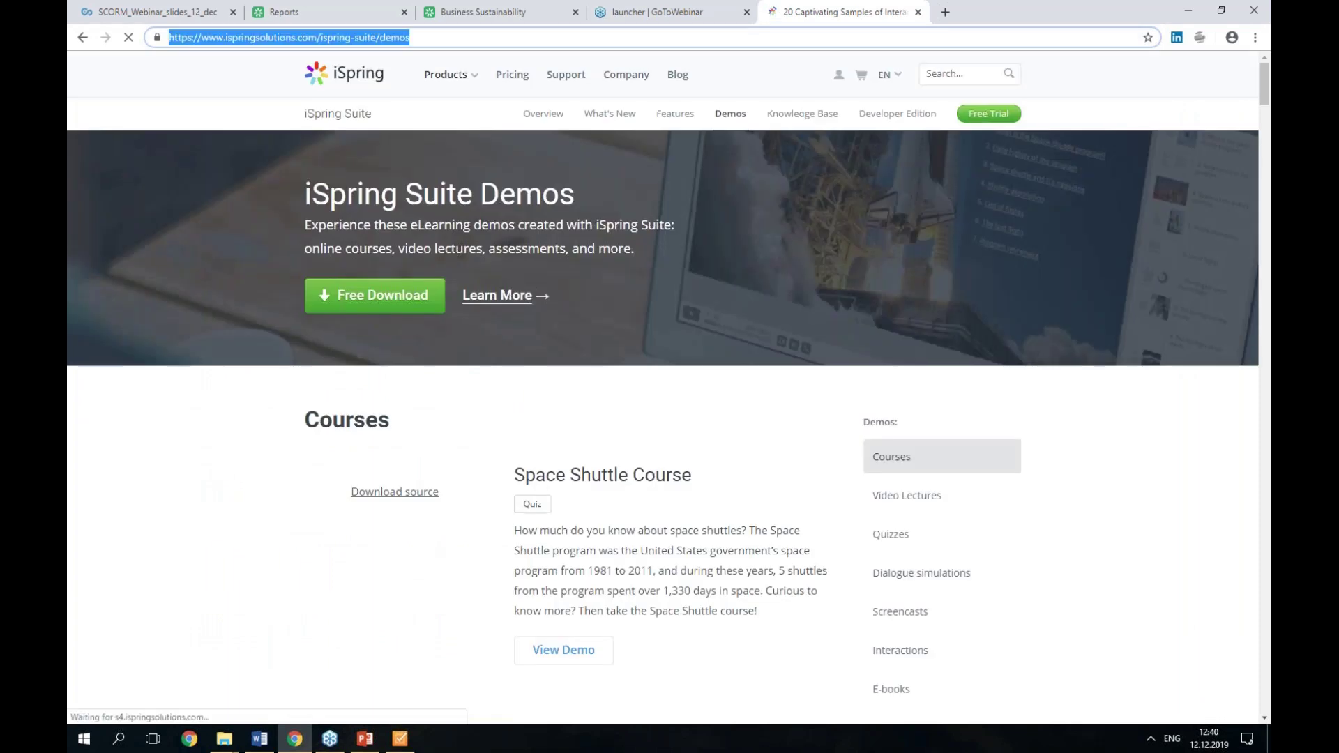
{"action": "right_click", "coordinate": [309, 37]}
{"action": "left_click", "coordinate": [376, 77]}
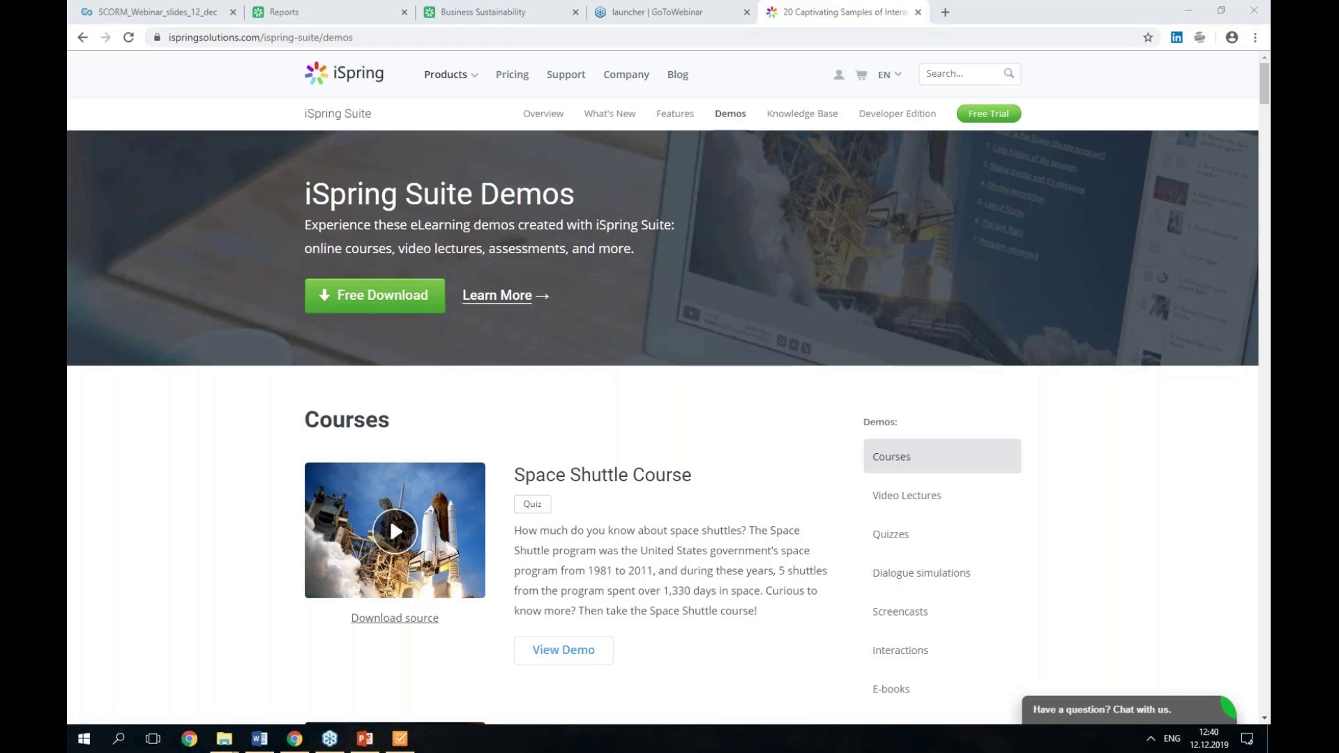
Step: Close the chat pop-up and browse the Courses and Quizzes sections of the demos page
{"action": "left_click", "coordinate": [670, 519]}
{"action": "scroll", "coordinate": [666, 509], "scroll_direction": "down", "scroll_amount": 3}
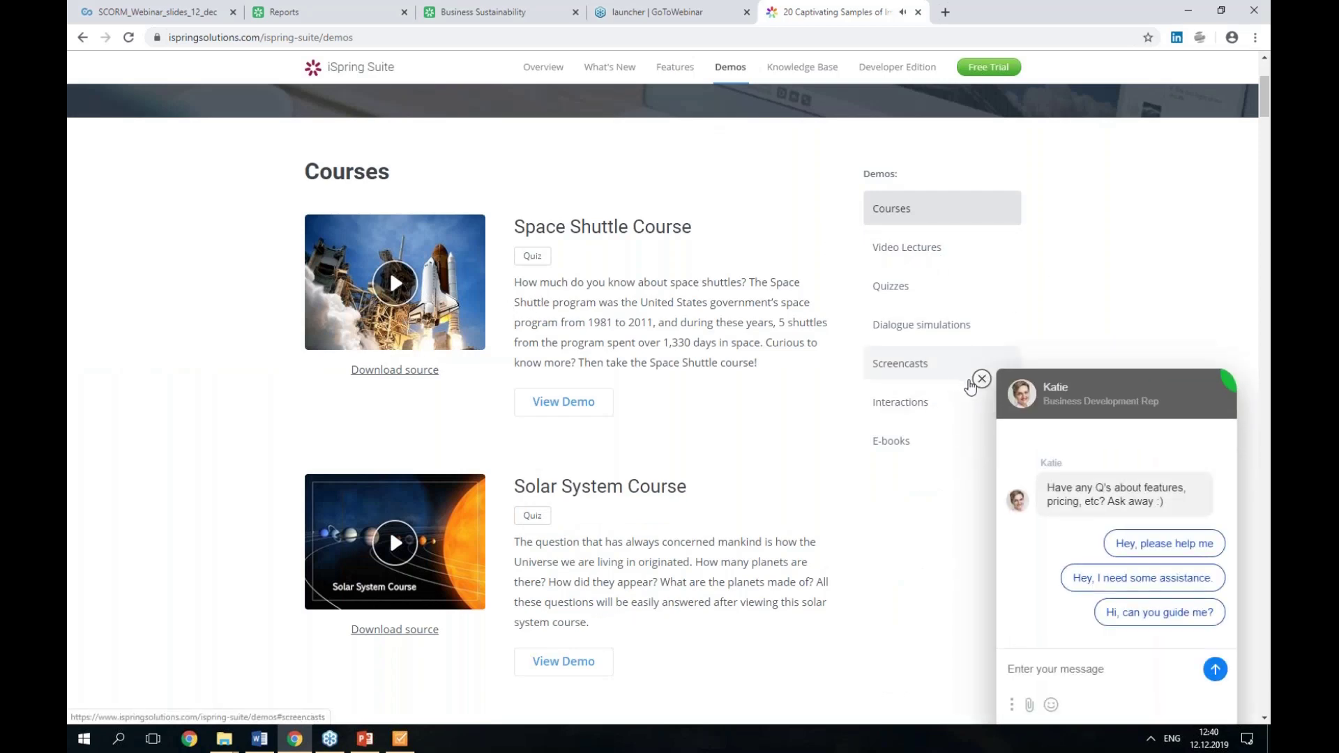
{"action": "left_click", "coordinate": [981, 379]}
{"action": "left_click", "coordinate": [427, 379]}
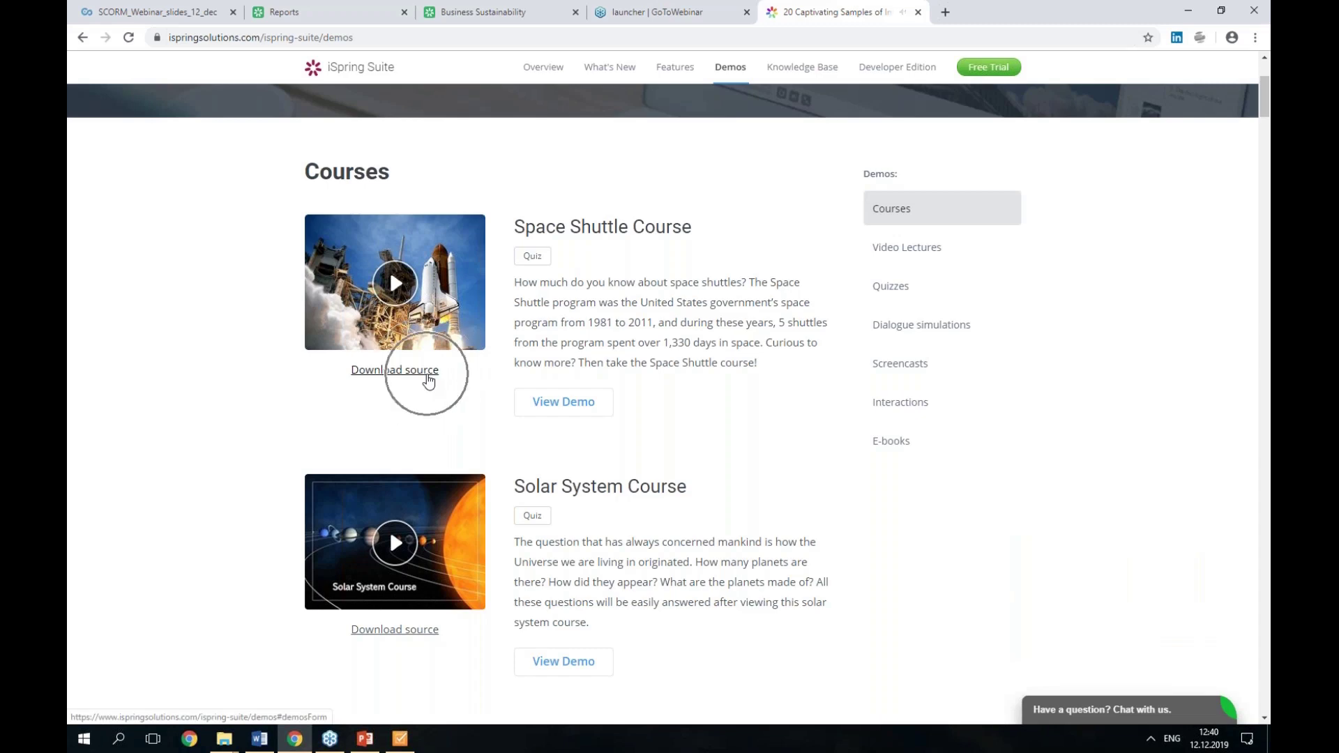
{"action": "scroll", "coordinate": [415, 481], "scroll_direction": "down", "scroll_amount": 2}
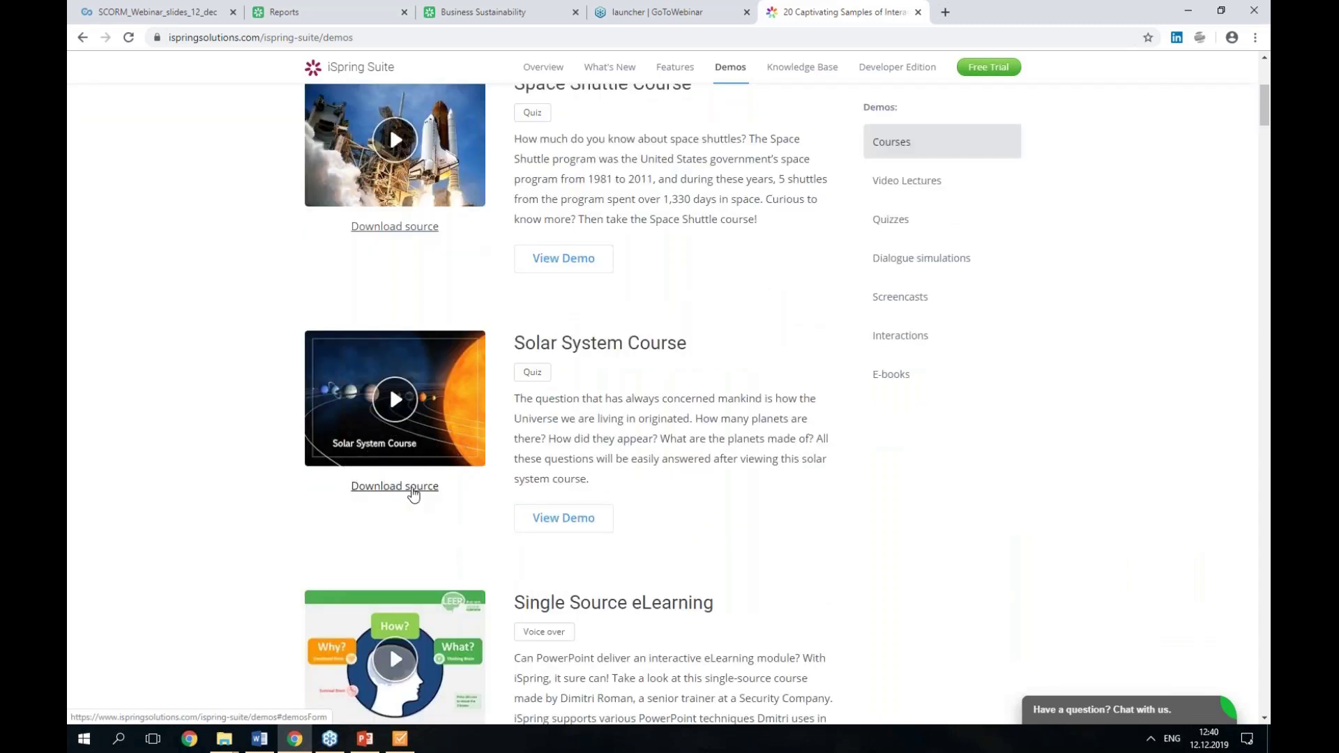
{"action": "left_click", "coordinate": [962, 224]}
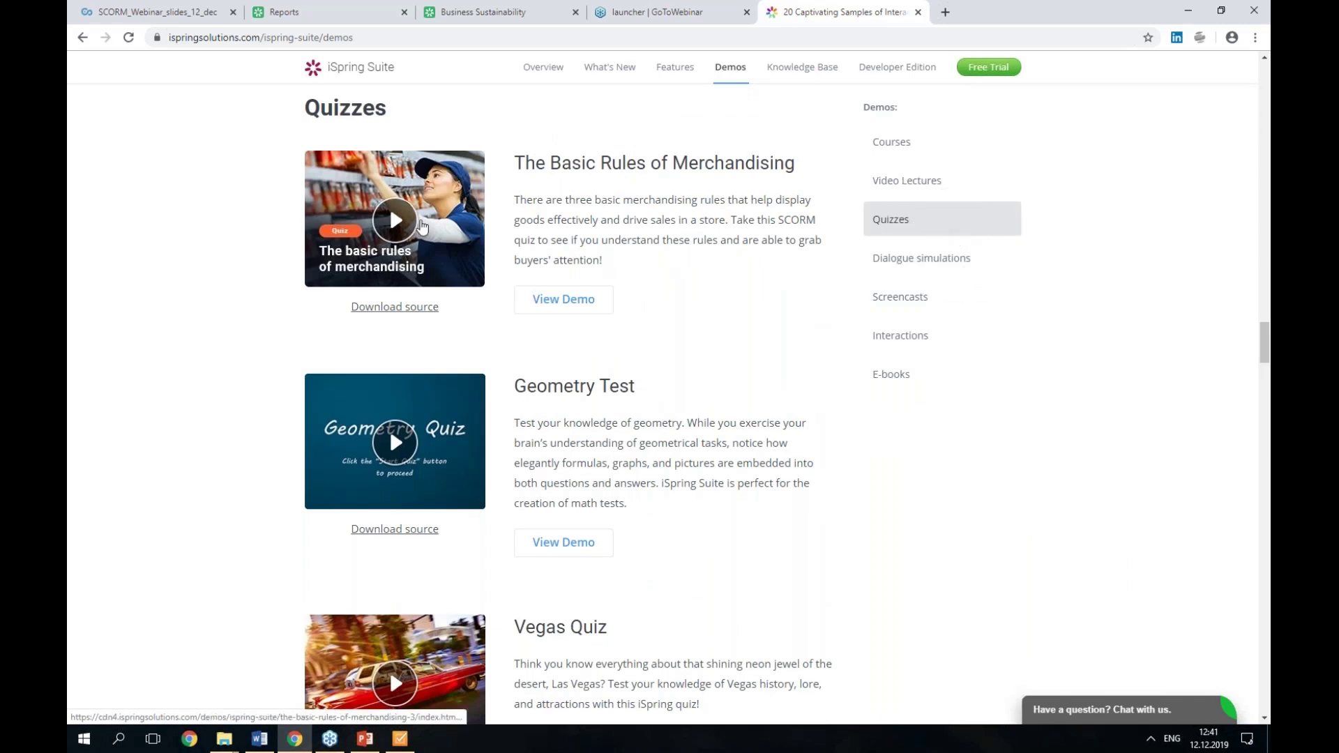
{"action": "scroll", "coordinate": [431, 286], "scroll_direction": "down", "scroll_amount": 2}
Step: Start the Vegas Quiz demo and answer the tallest hotel question by marking Aria
{"action": "left_click", "coordinate": [446, 489]}
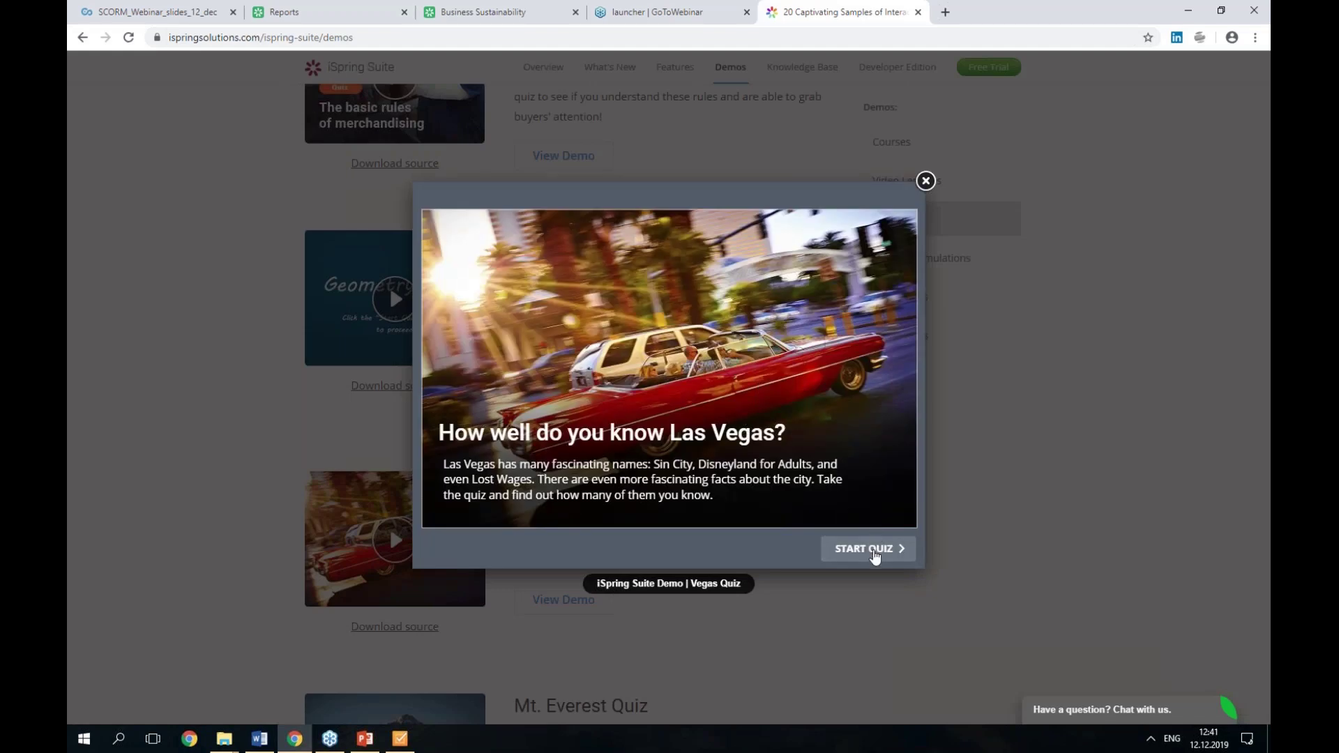
{"action": "left_click", "coordinate": [876, 551]}
{"action": "left_click", "coordinate": [552, 387]}
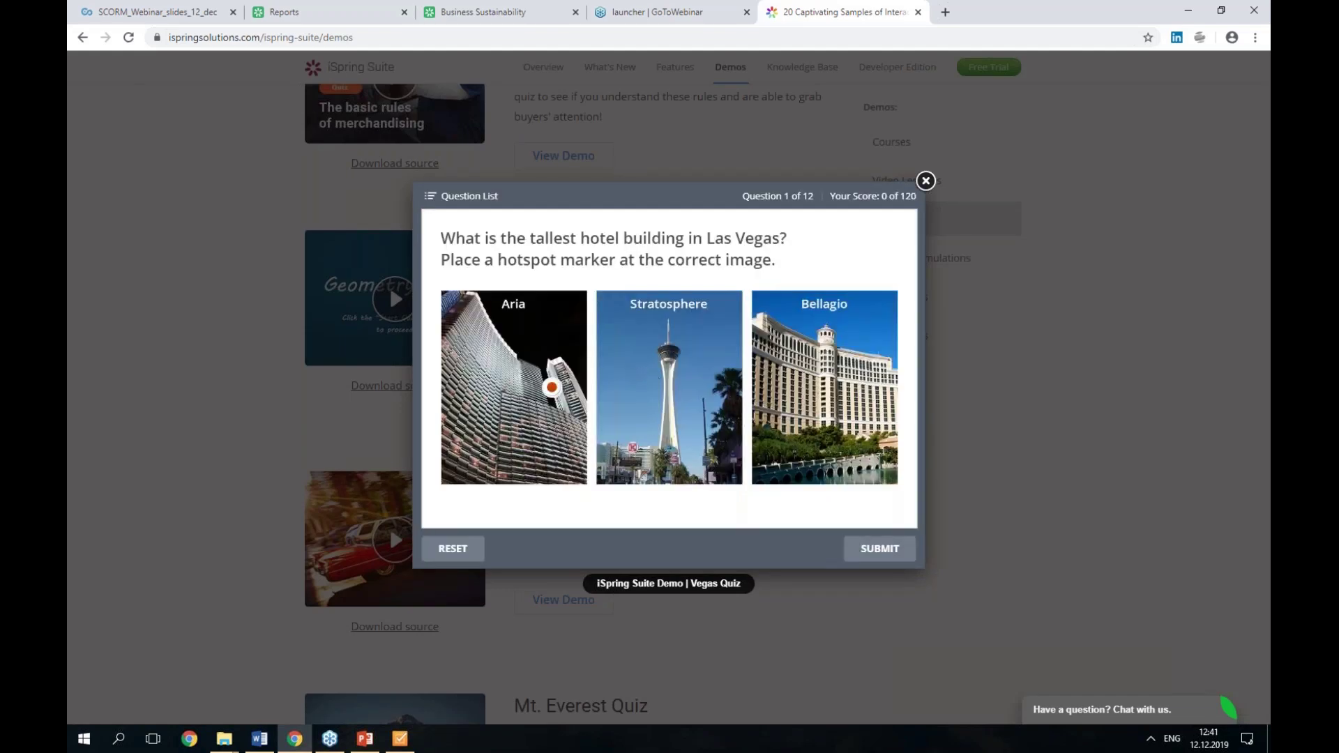
{"action": "left_click", "coordinate": [900, 555]}
{"action": "left_click", "coordinate": [895, 553]}
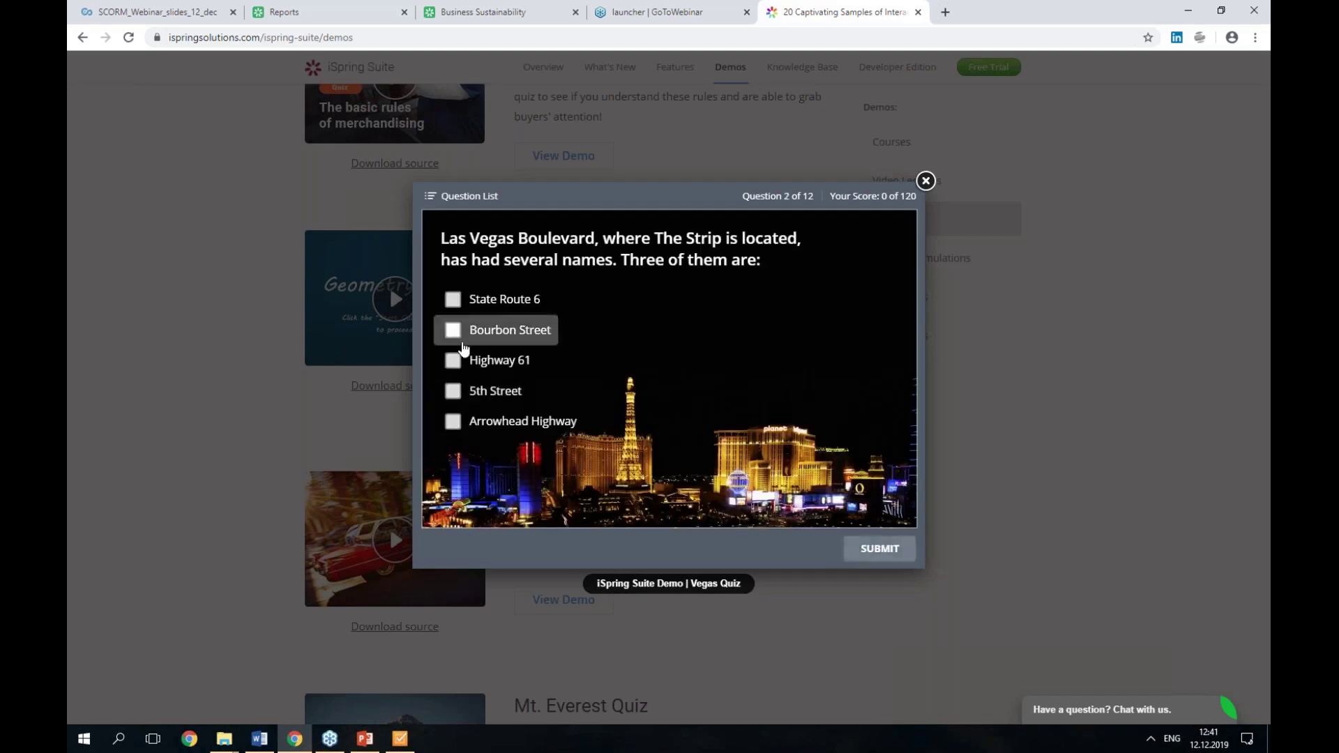
Step: Select State Route 6, Bourbon Street and Highway 61 in question 2, and close the quiz demo without submitting
{"action": "left_click", "coordinate": [488, 306]}
{"action": "left_click", "coordinate": [487, 328]}
{"action": "left_click", "coordinate": [495, 361]}
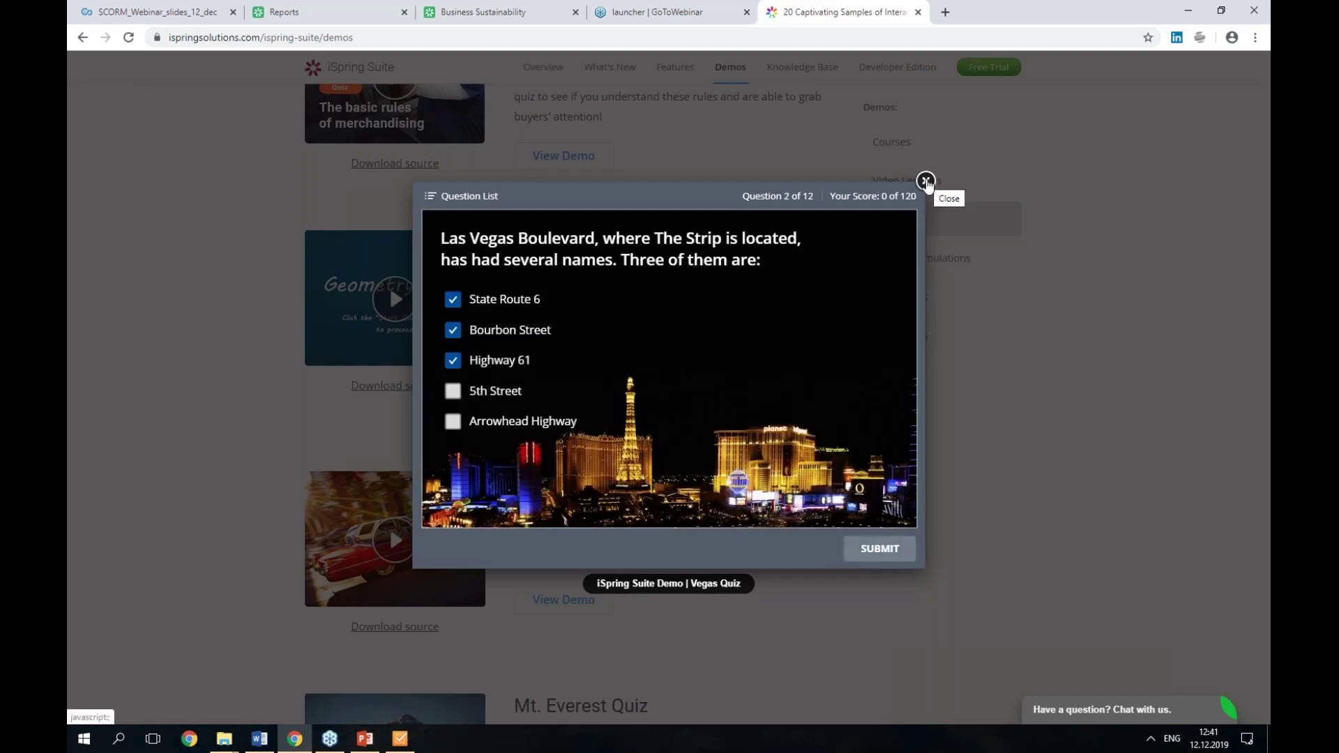
{"action": "left_click", "coordinate": [926, 182]}
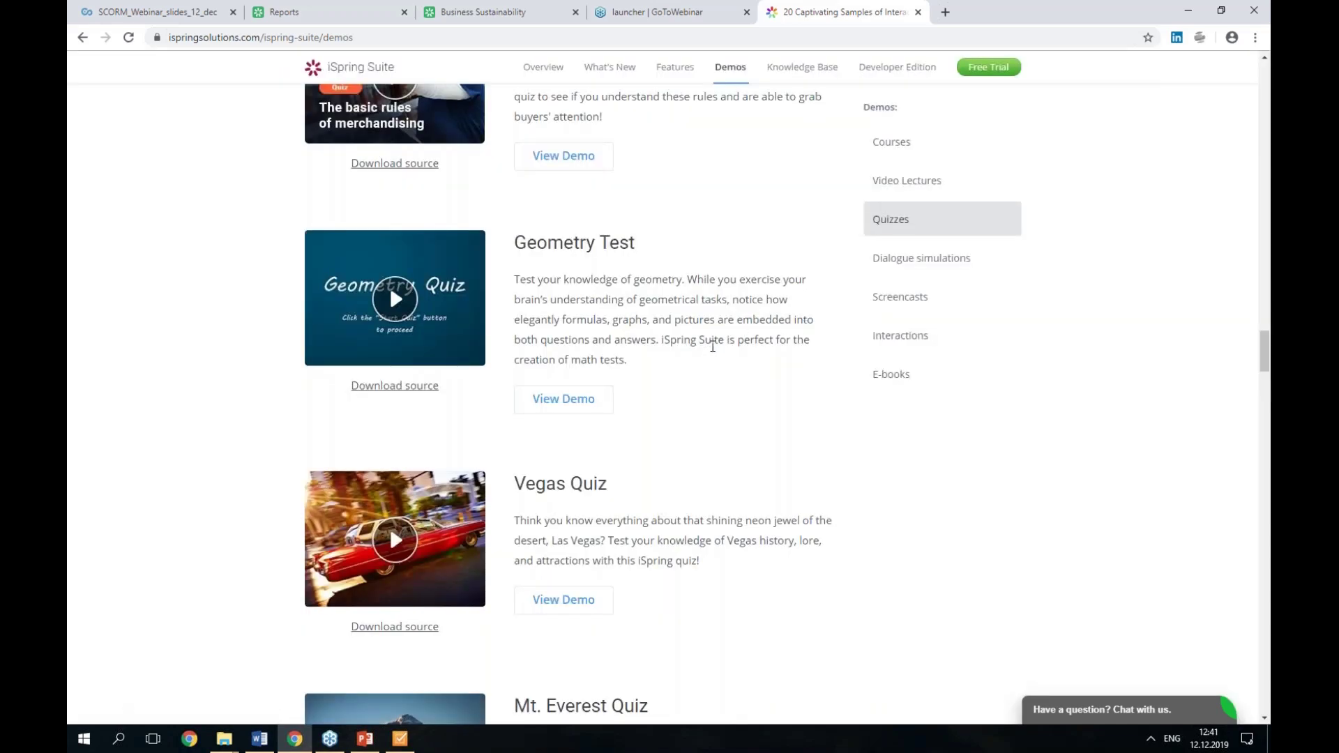
Step: Switch to QuizMaker, view the available question types, and save the Business sustainability quiz back to the course
{"action": "left_click", "coordinate": [399, 739]}
{"action": "left_click", "coordinate": [98, 70]}
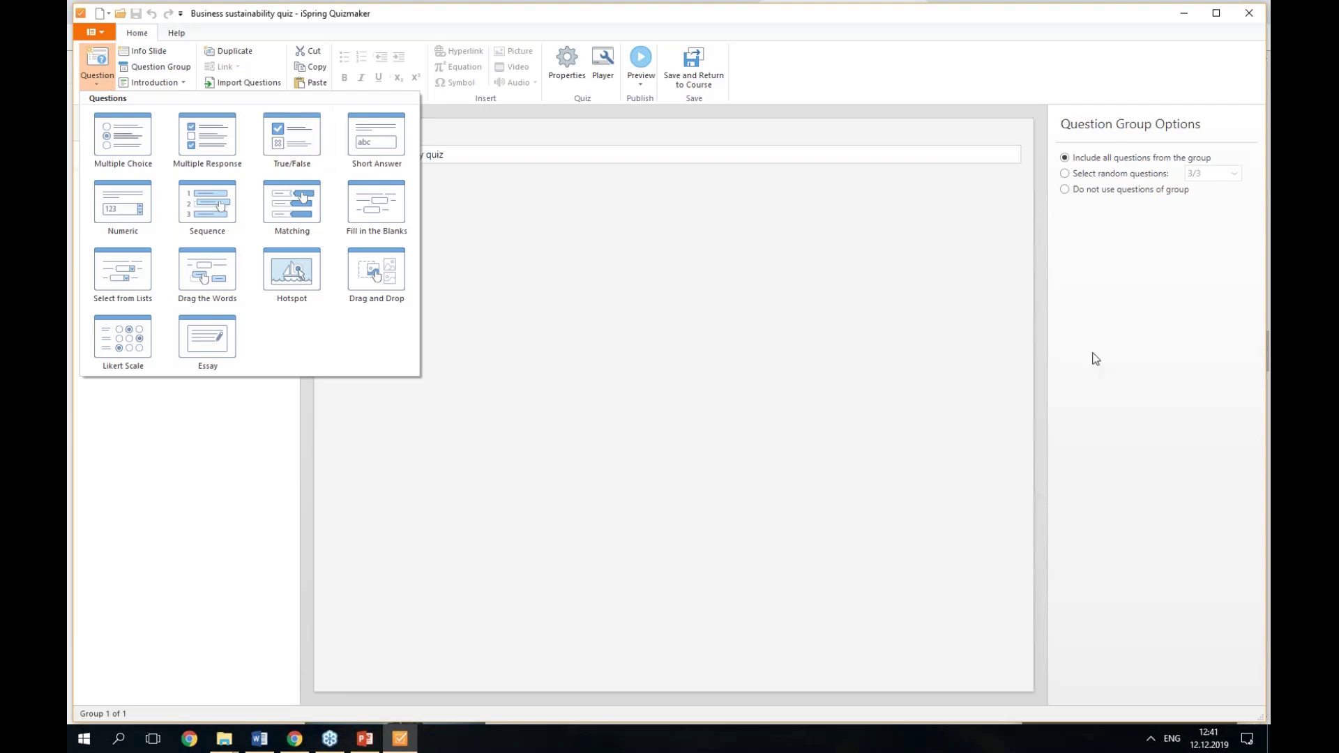
{"action": "left_click", "coordinate": [617, 202]}
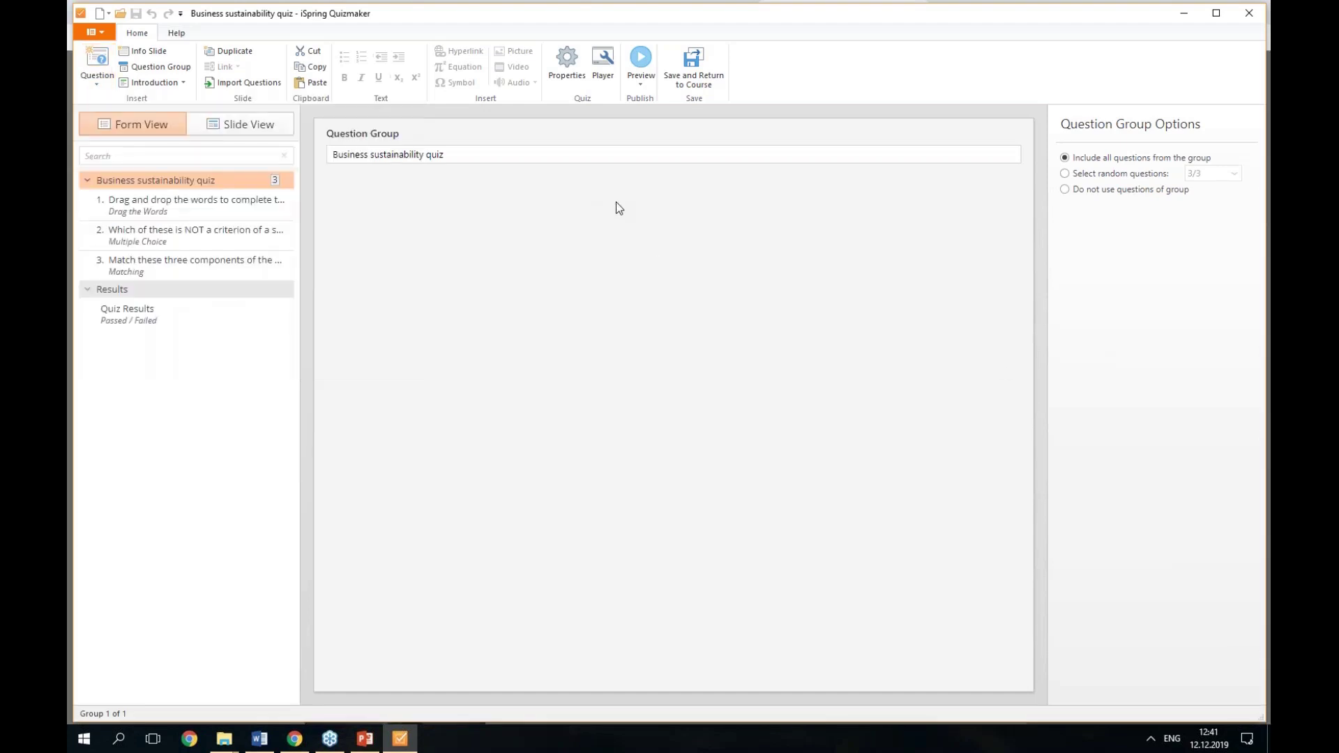
{"action": "left_click", "coordinate": [711, 87]}
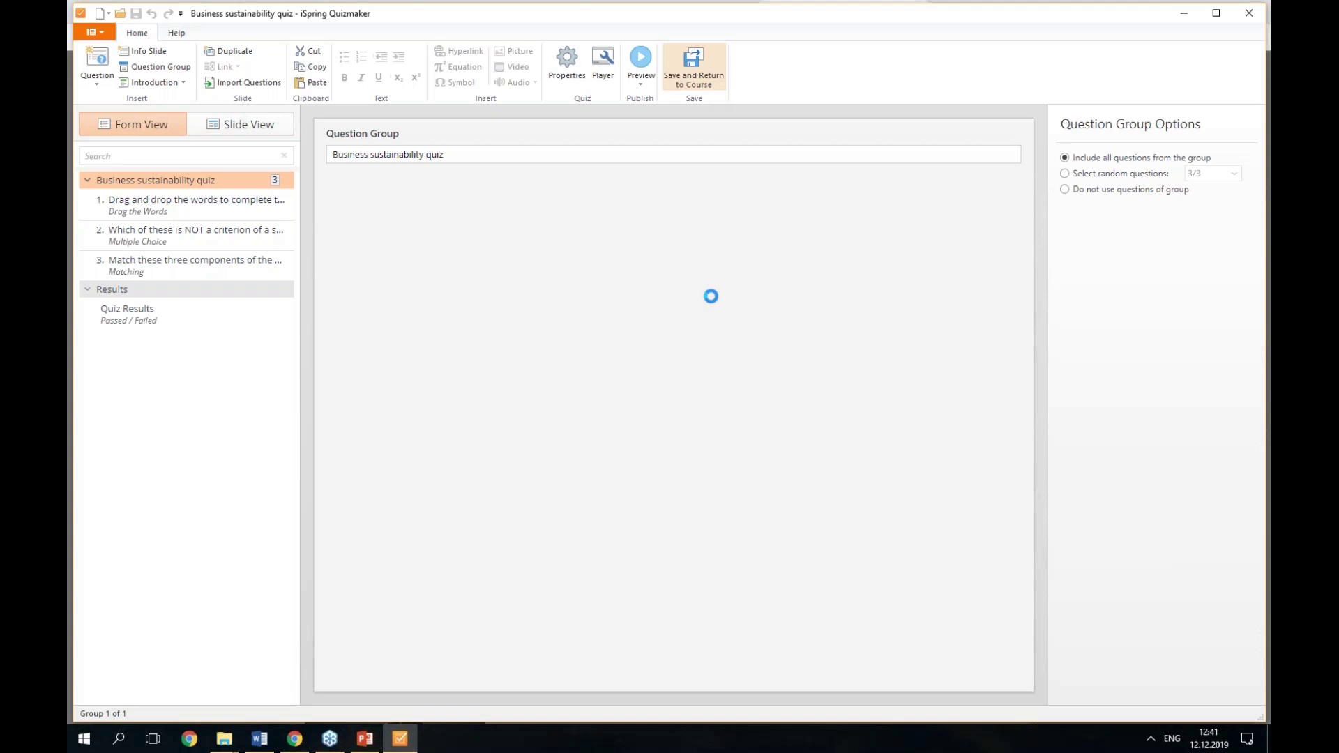
Step: Switch to iSpring Learn in Chrome and open the Business Sustainability course's outline to view its materials
{"action": "left_click", "coordinate": [295, 739]}
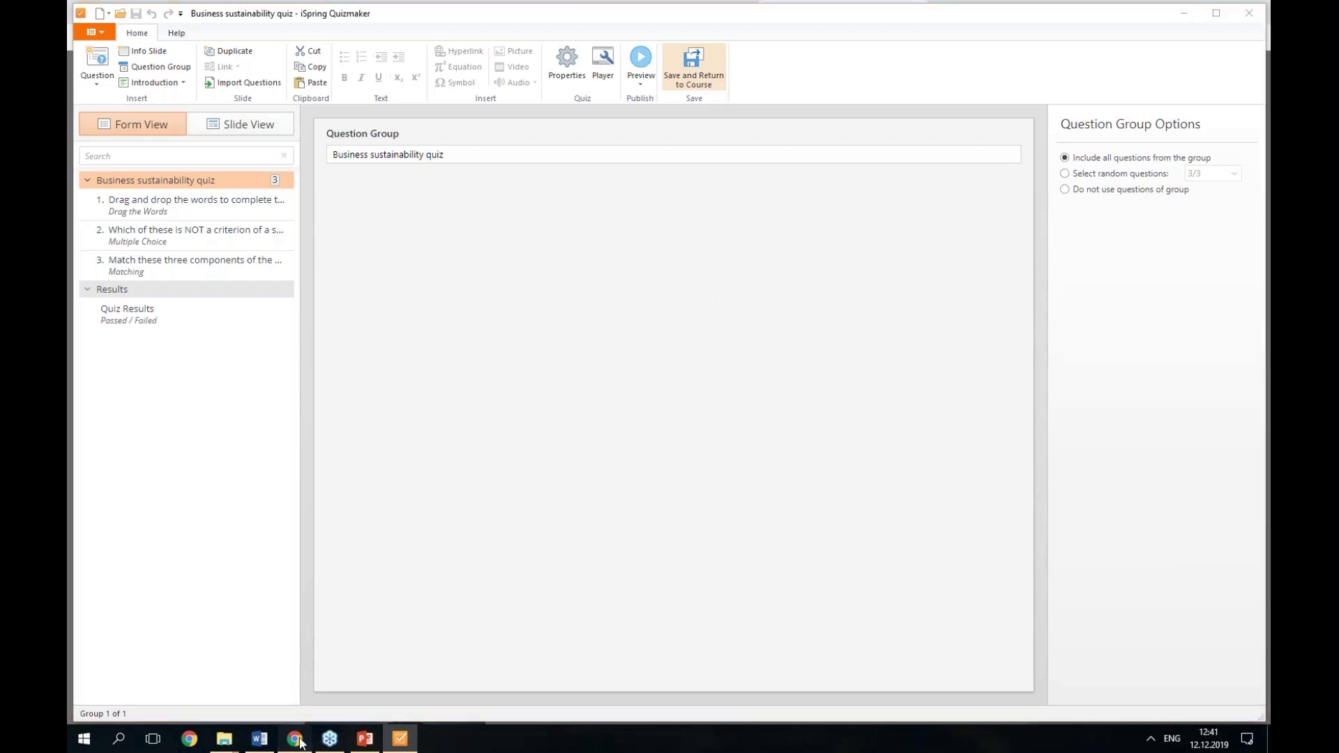
{"action": "left_click", "coordinate": [875, 261]}
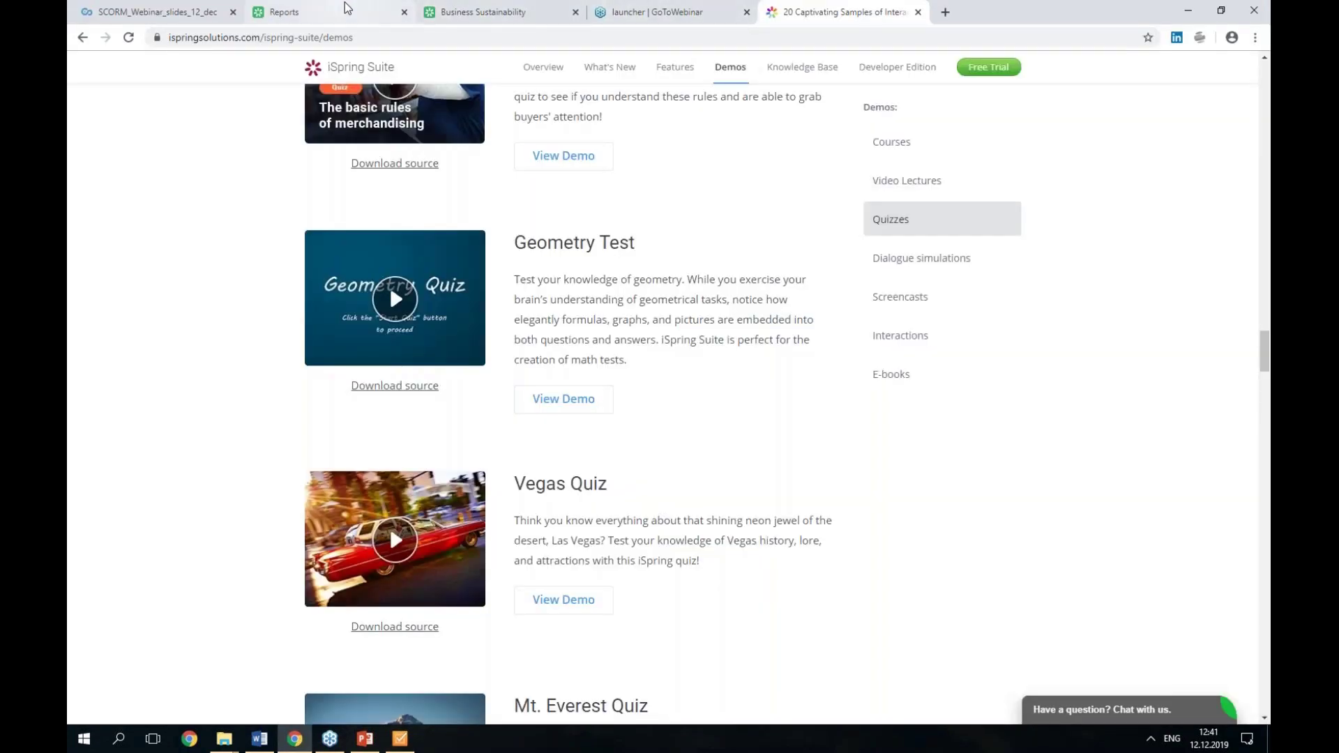
{"action": "left_click", "coordinate": [347, 15]}
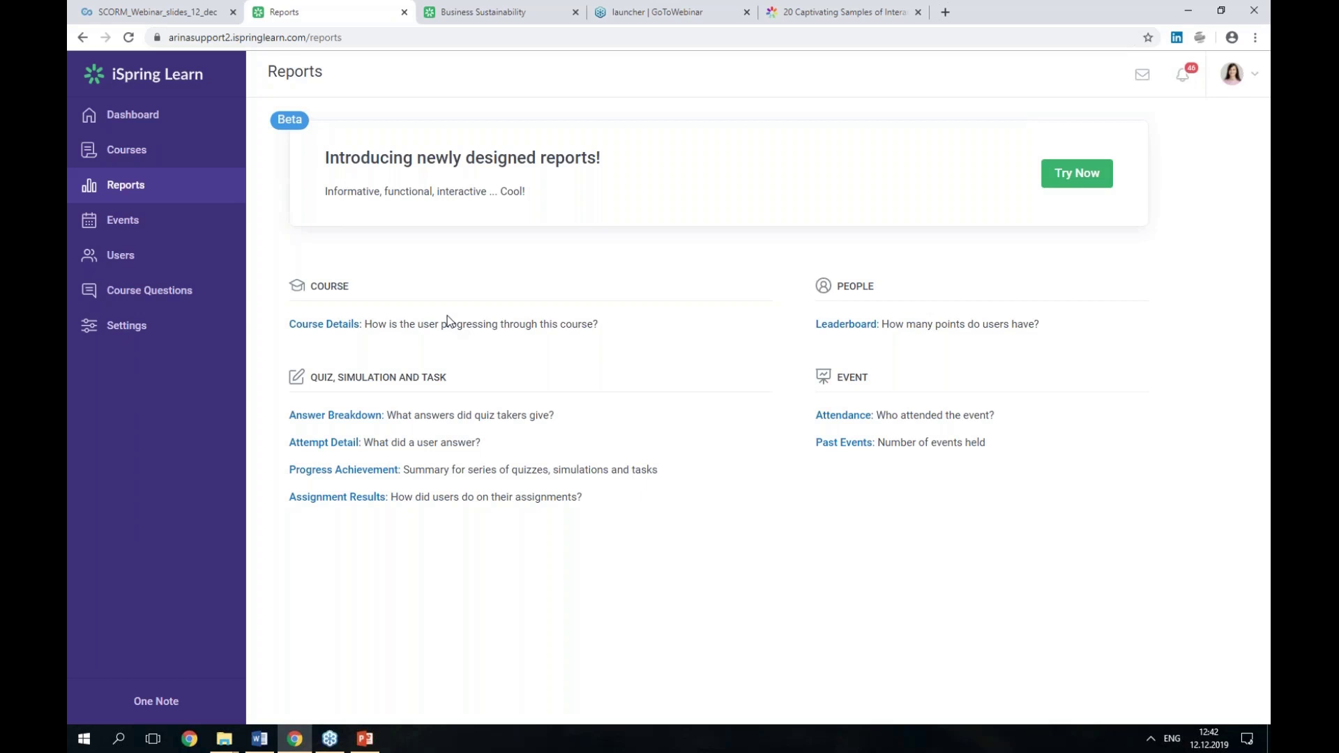
{"action": "left_click", "coordinate": [127, 149]}
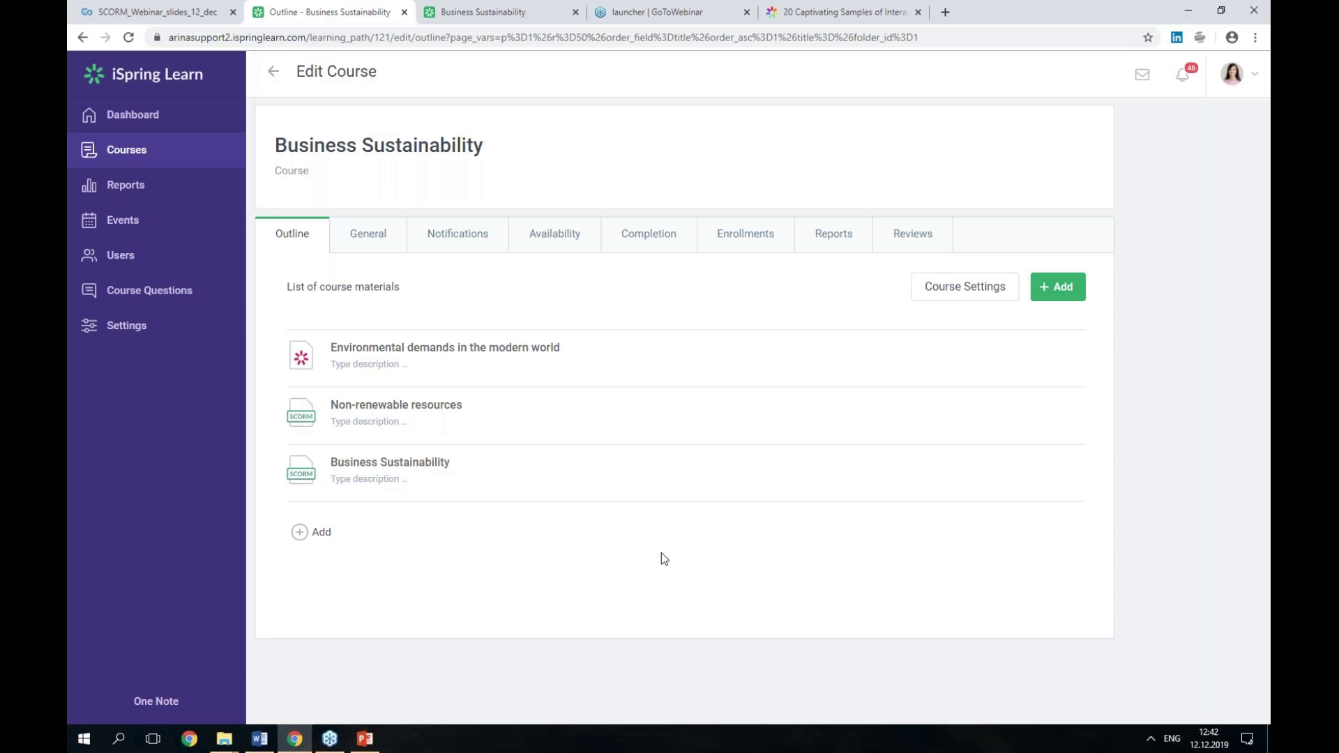
Step: Switch to PowerPoint and view the Products slide and the Sustainable Business Criteria slide
{"action": "left_click", "coordinate": [365, 739]}
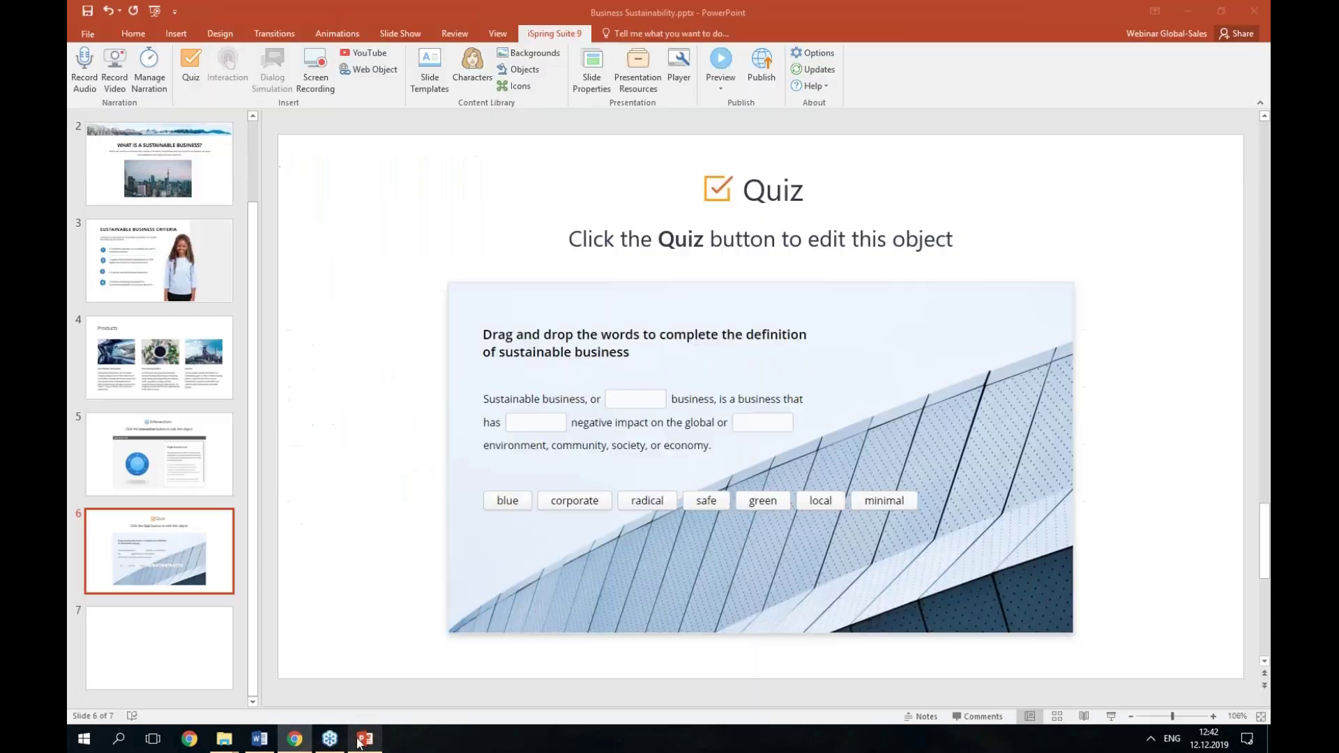
{"action": "left_click", "coordinate": [190, 368]}
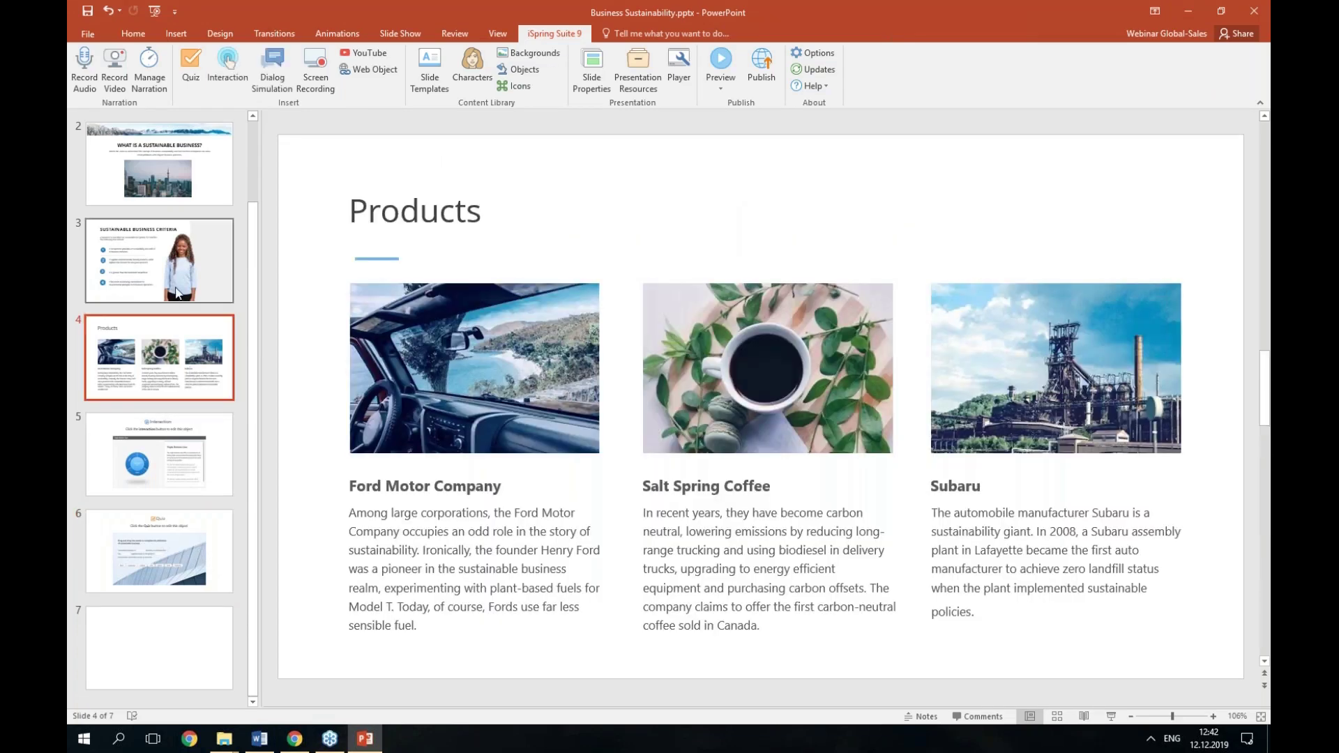
{"action": "left_click", "coordinate": [177, 293]}
{"action": "scroll", "coordinate": [179, 391], "scroll_direction": "up", "scroll_amount": 2}
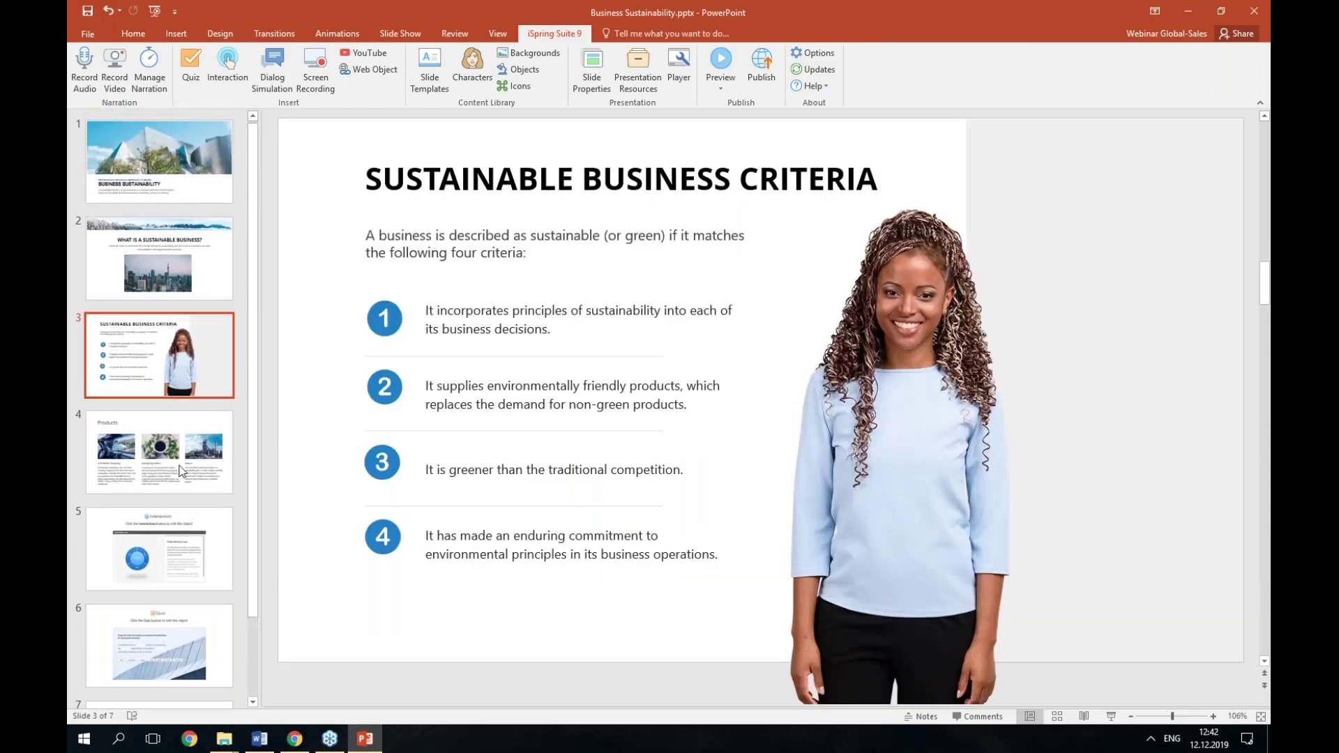